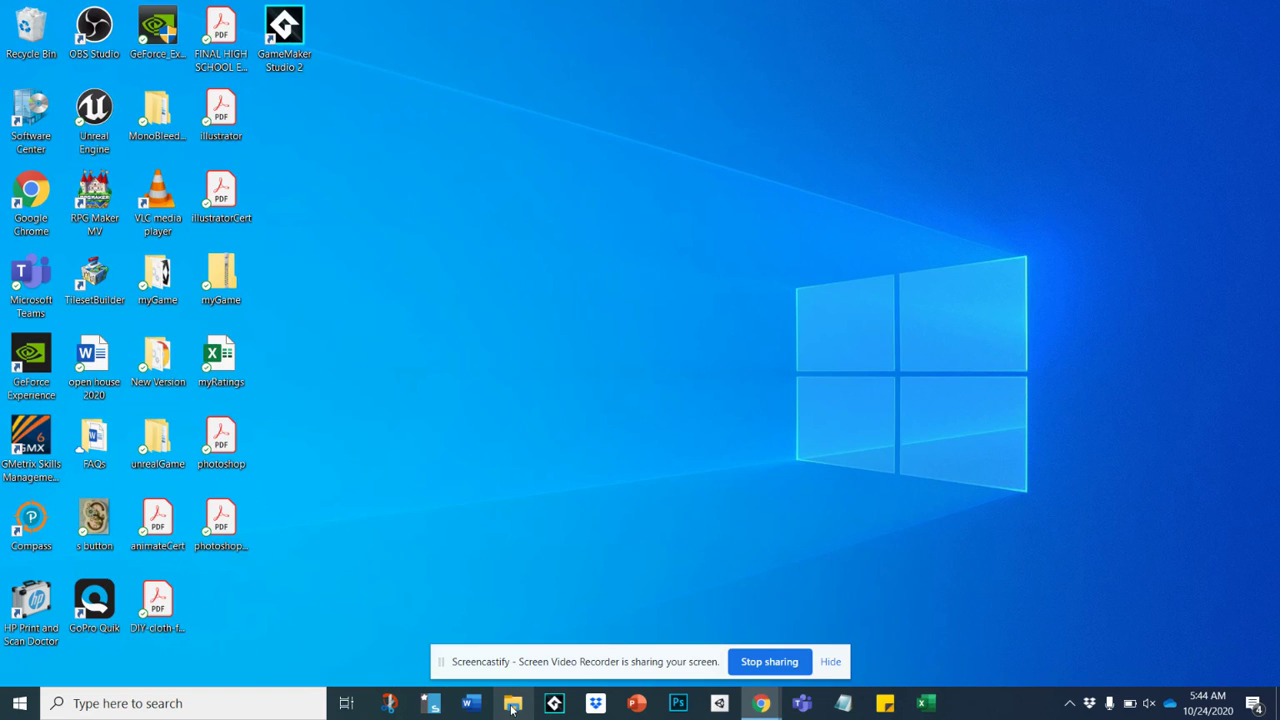
Open File Explorer on the OneDrive - Volusia County Schools folder.
left_click(512, 704)
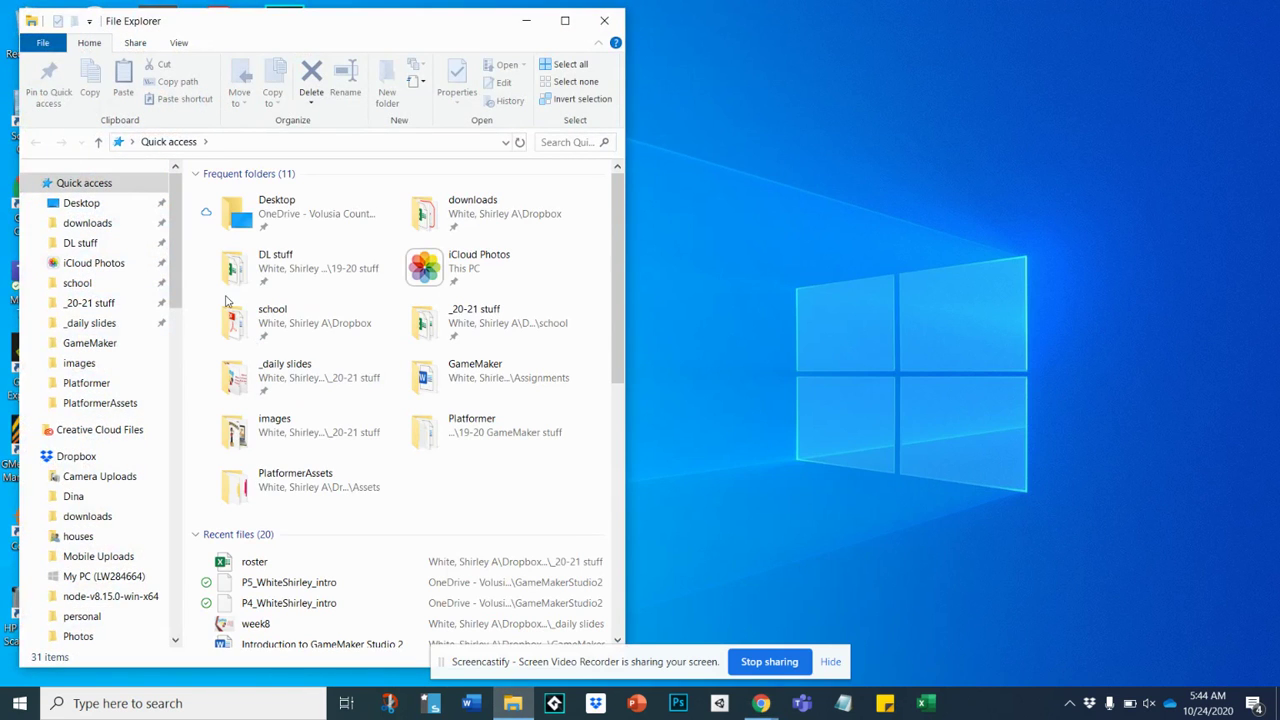
left_click_drag(172, 287, 172, 413)
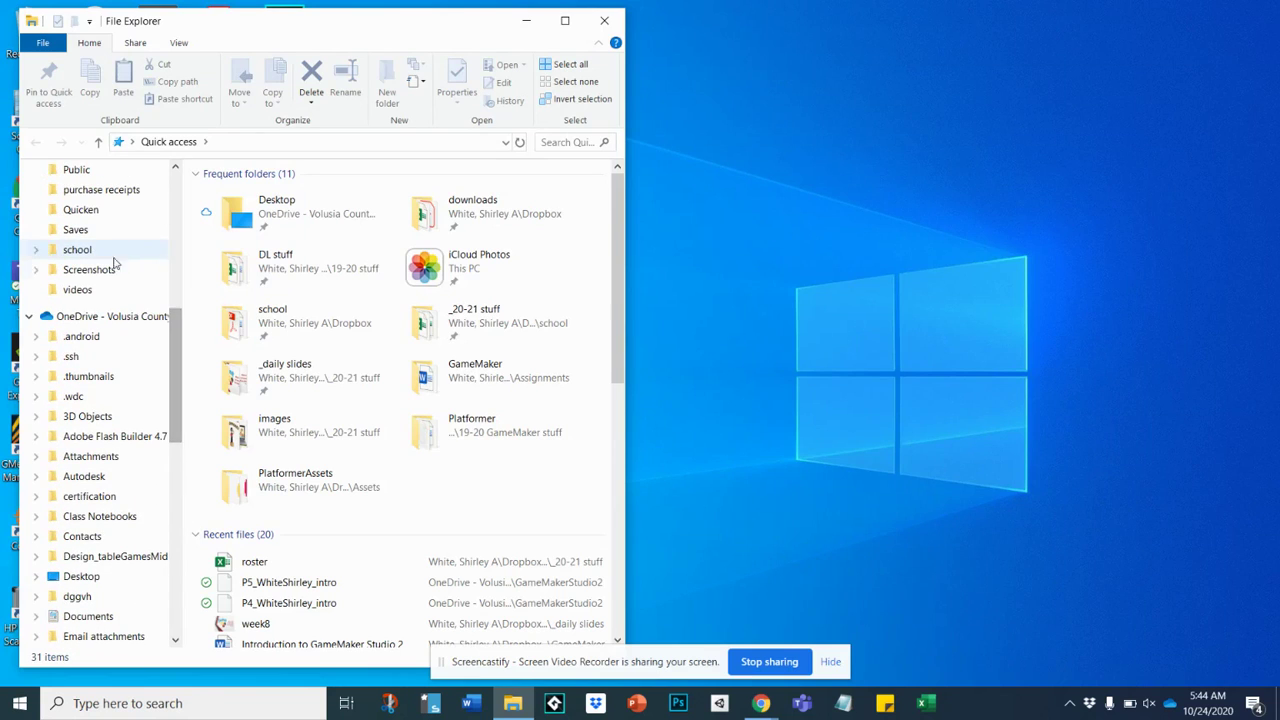
left_click(90, 317)
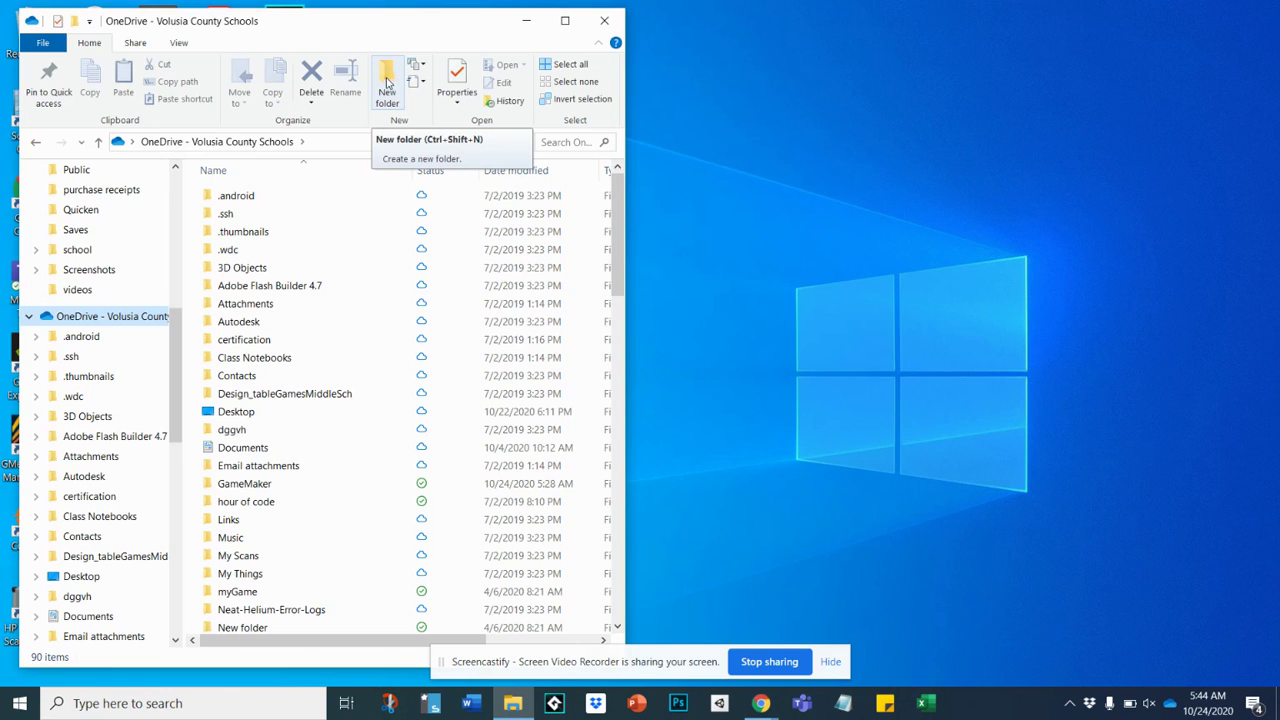
double_click(89, 43)
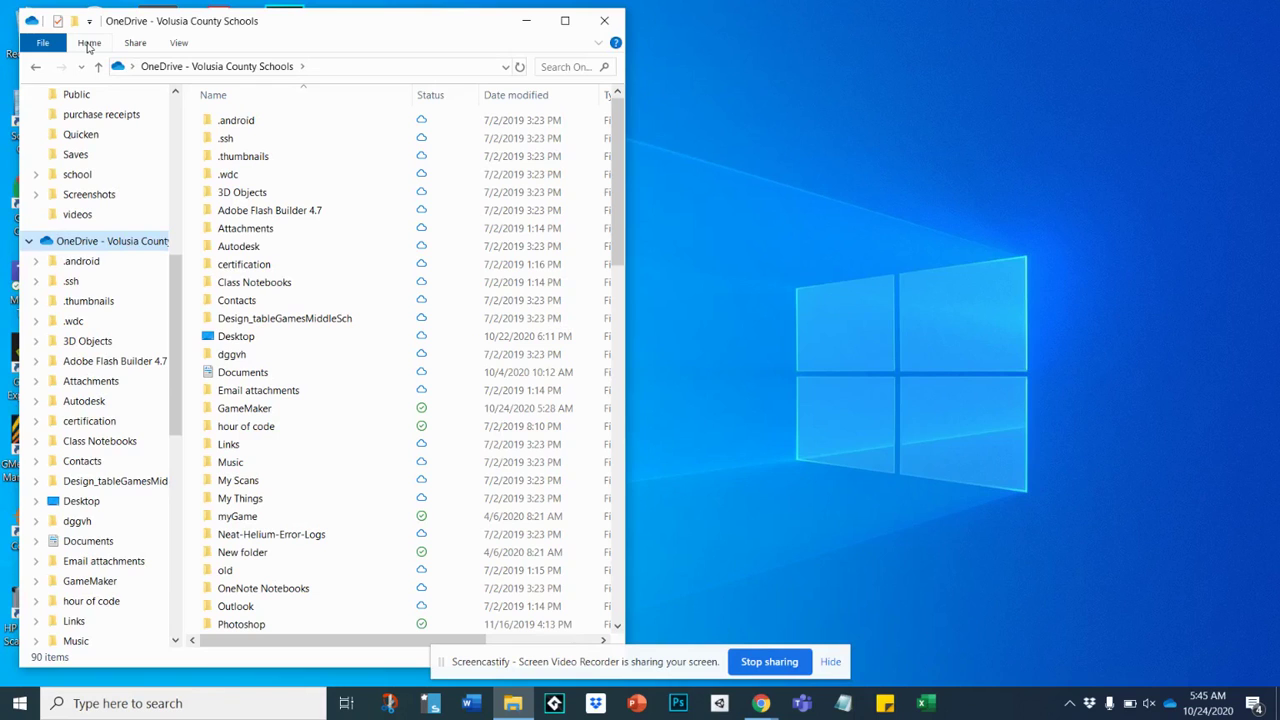
double_click(89, 43)
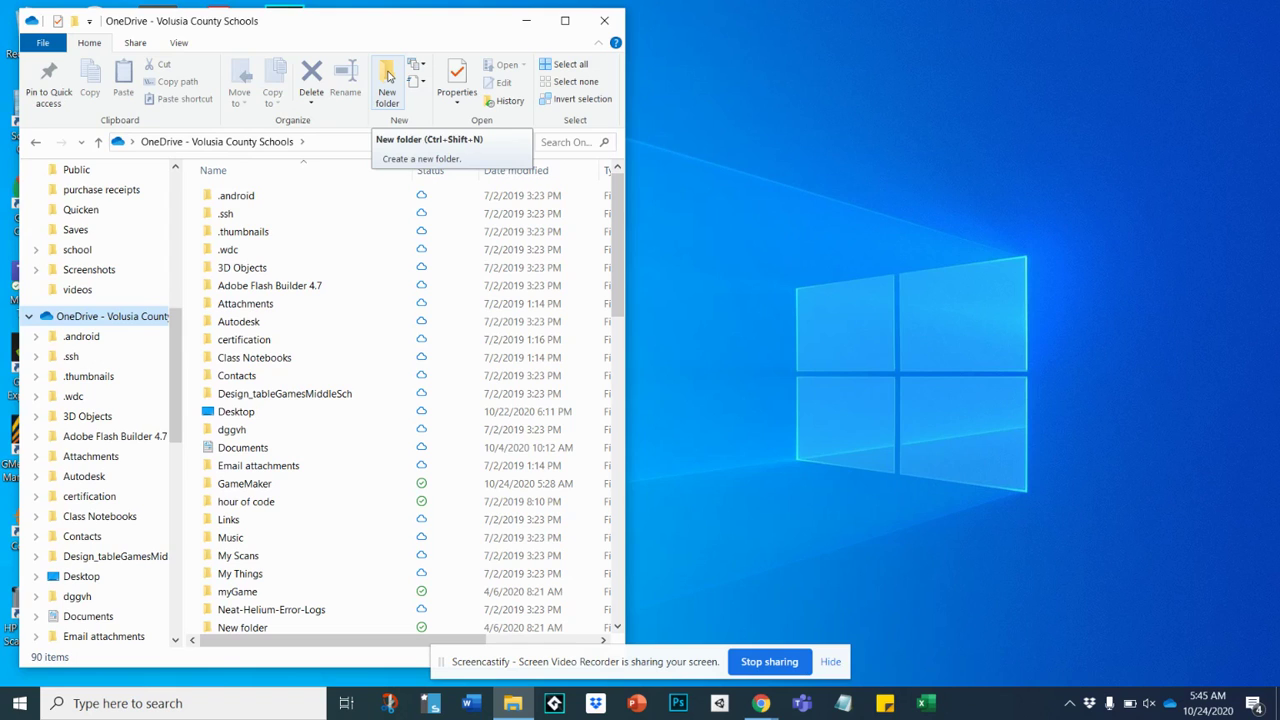
Create a new folder in OneDrive and name it GameMaker.
left_click(388, 76)
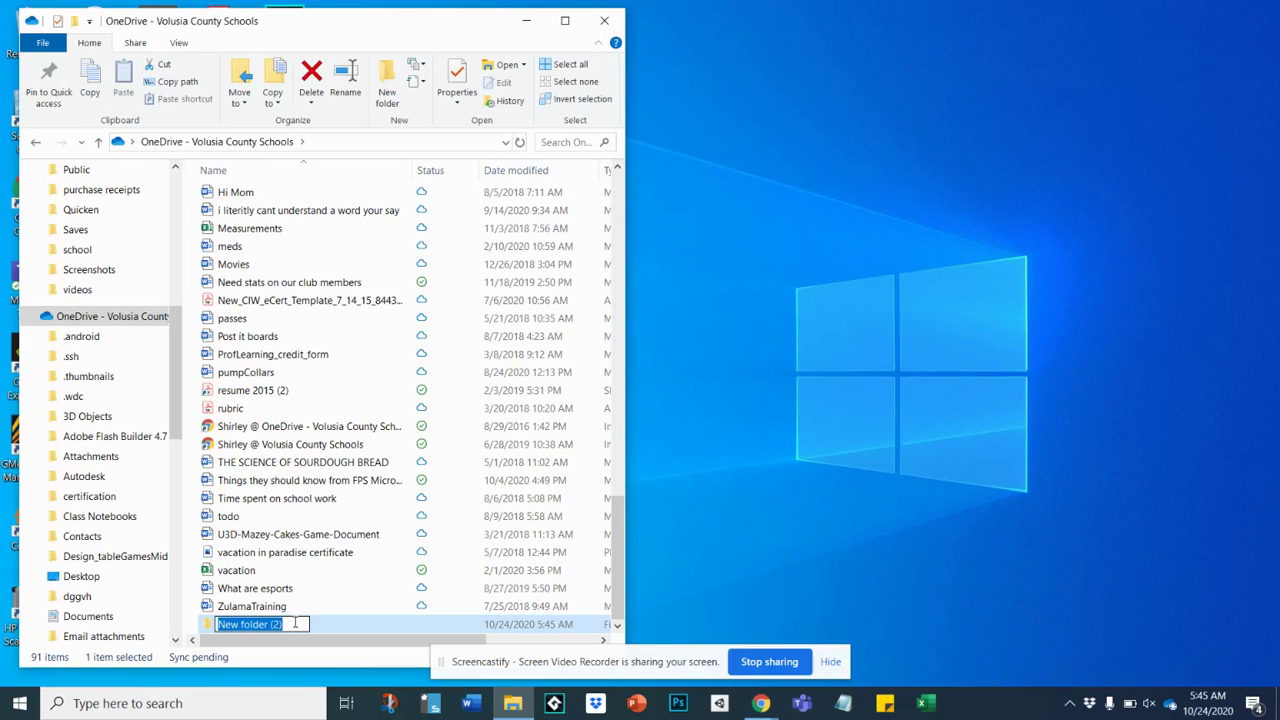
key("BackSpace")
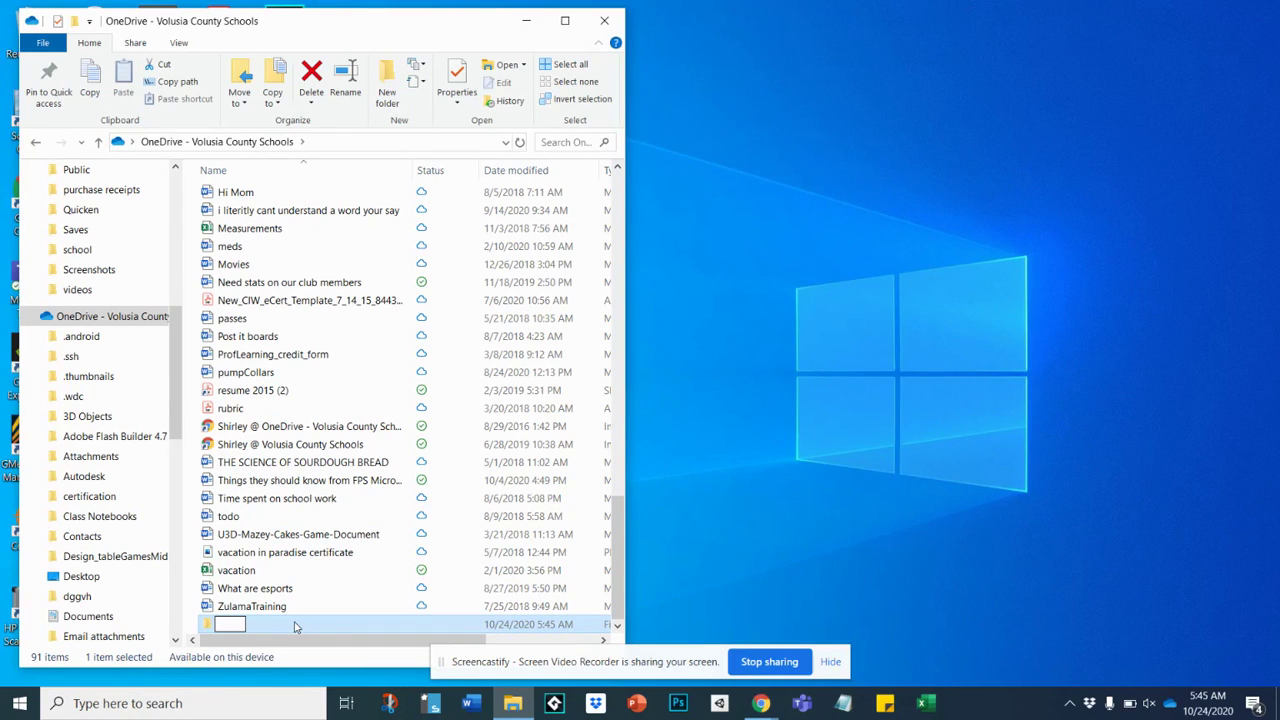
type("GameMaker")
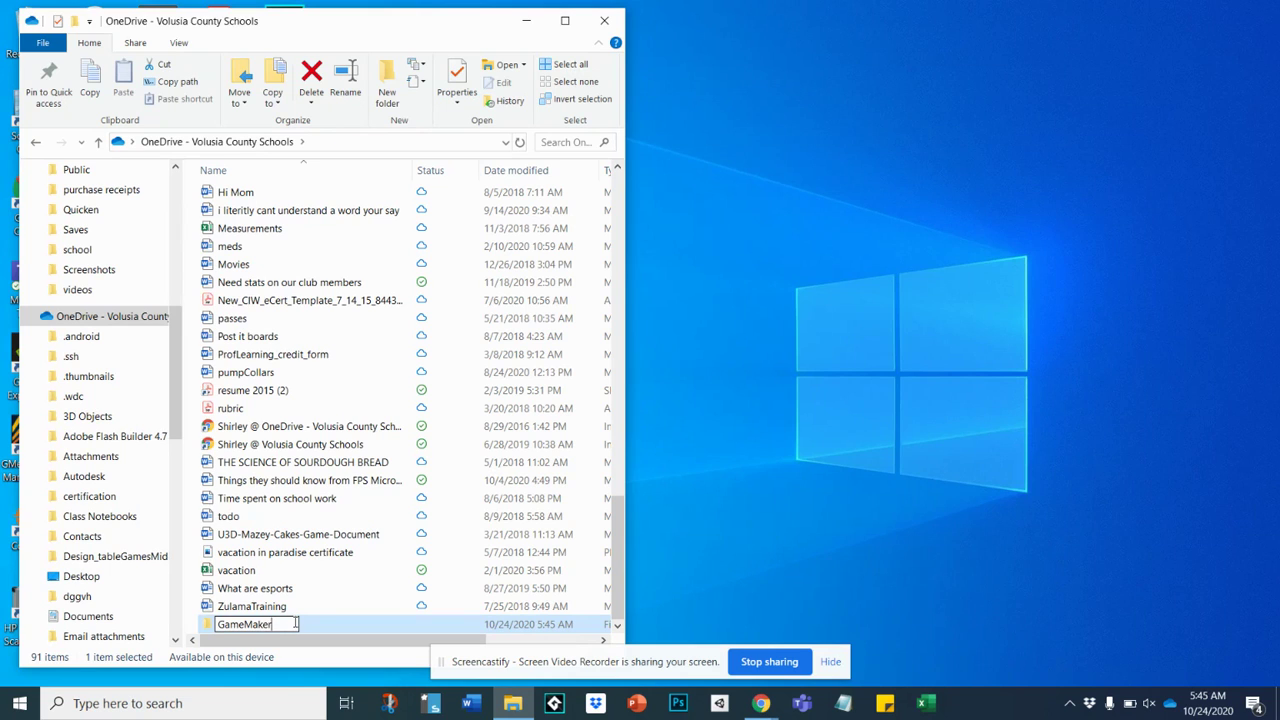
key("Return")
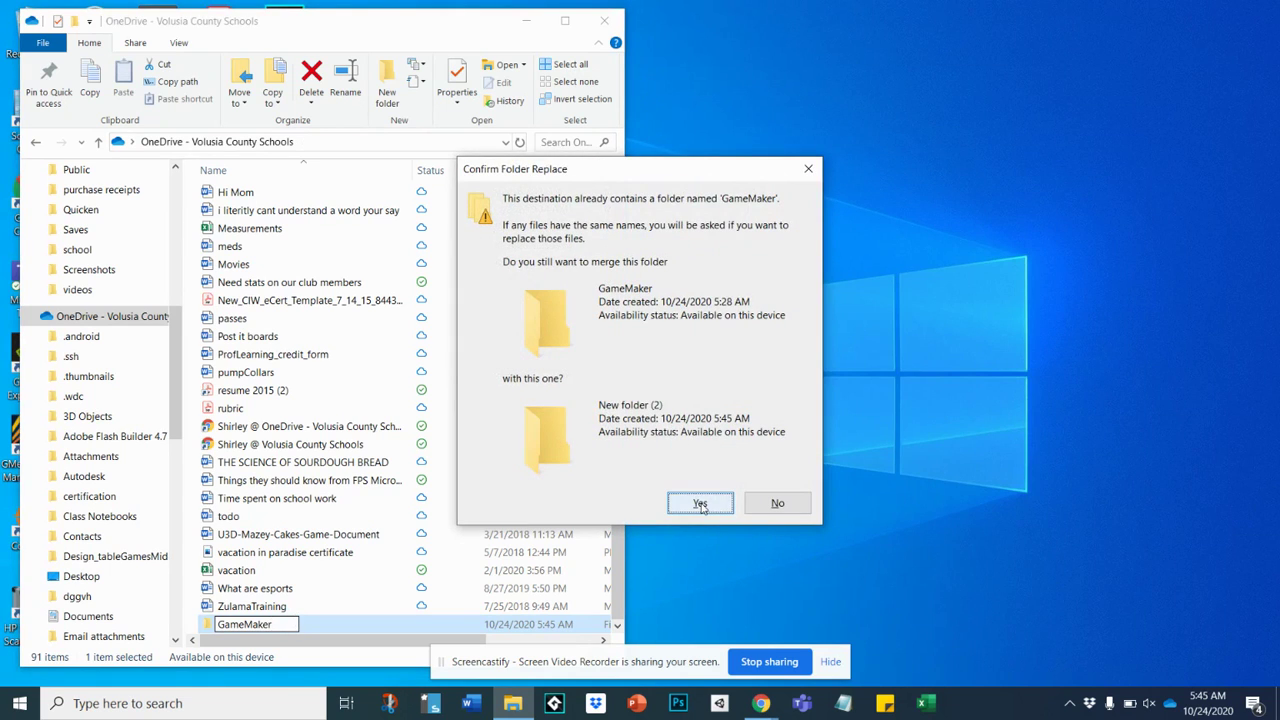
Decline the merge and open the existing GameMaker folder.
left_click(777, 503)
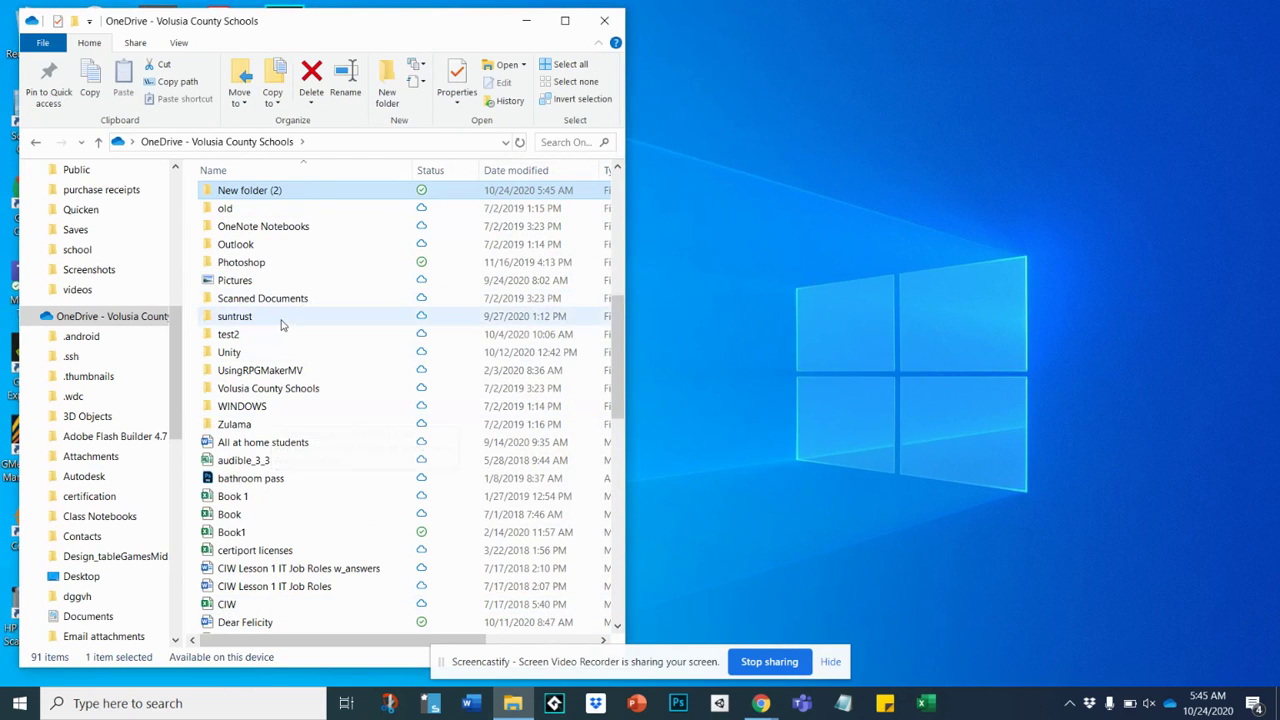
scroll(282, 324, "up", 1)
scroll(282, 324, "up", 7)
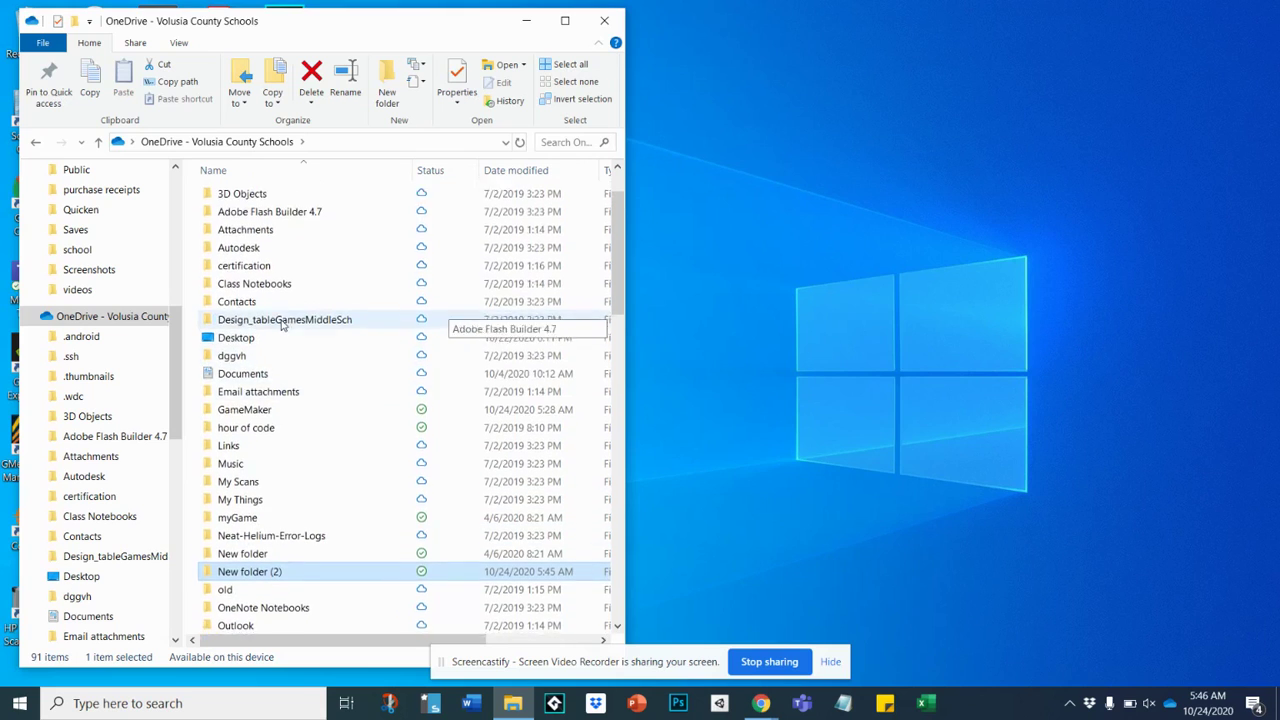
double_click(238, 416)
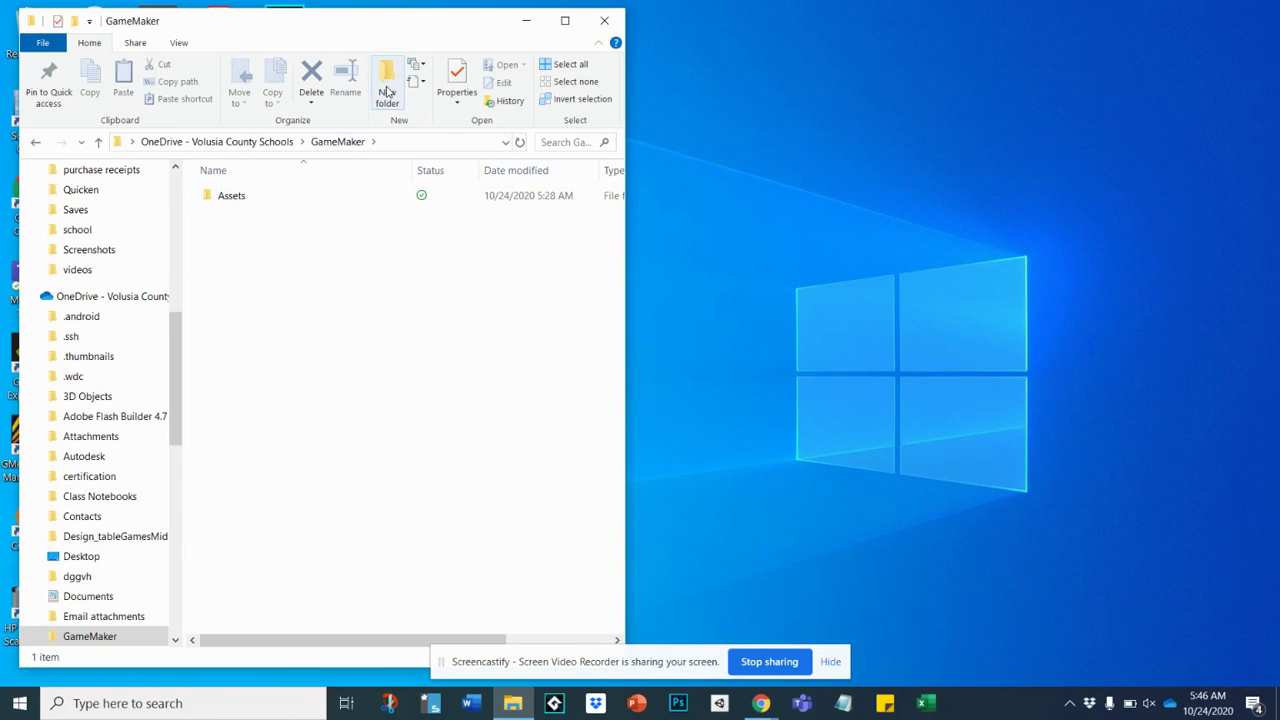
Create a test folder named dslfsldjf inside GameMaker, then delete it.
right_click(311, 280)
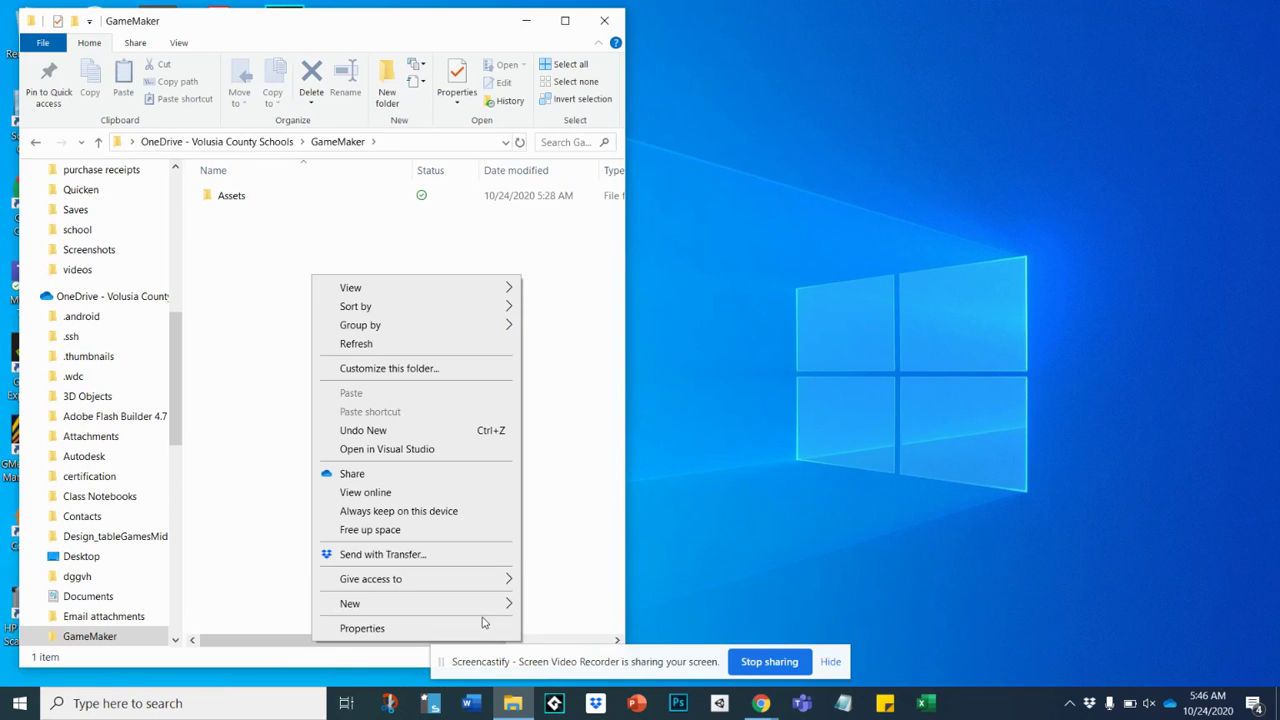
mouse_move(488, 603)
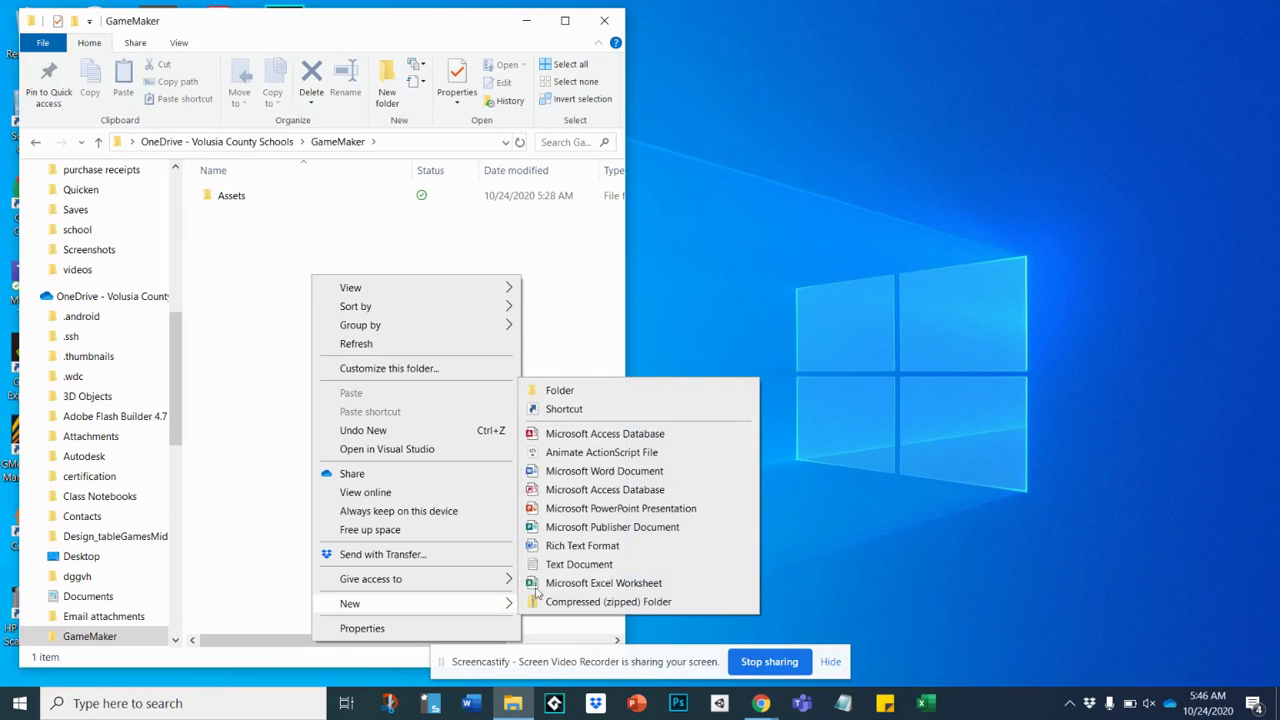
left_click(560, 392)
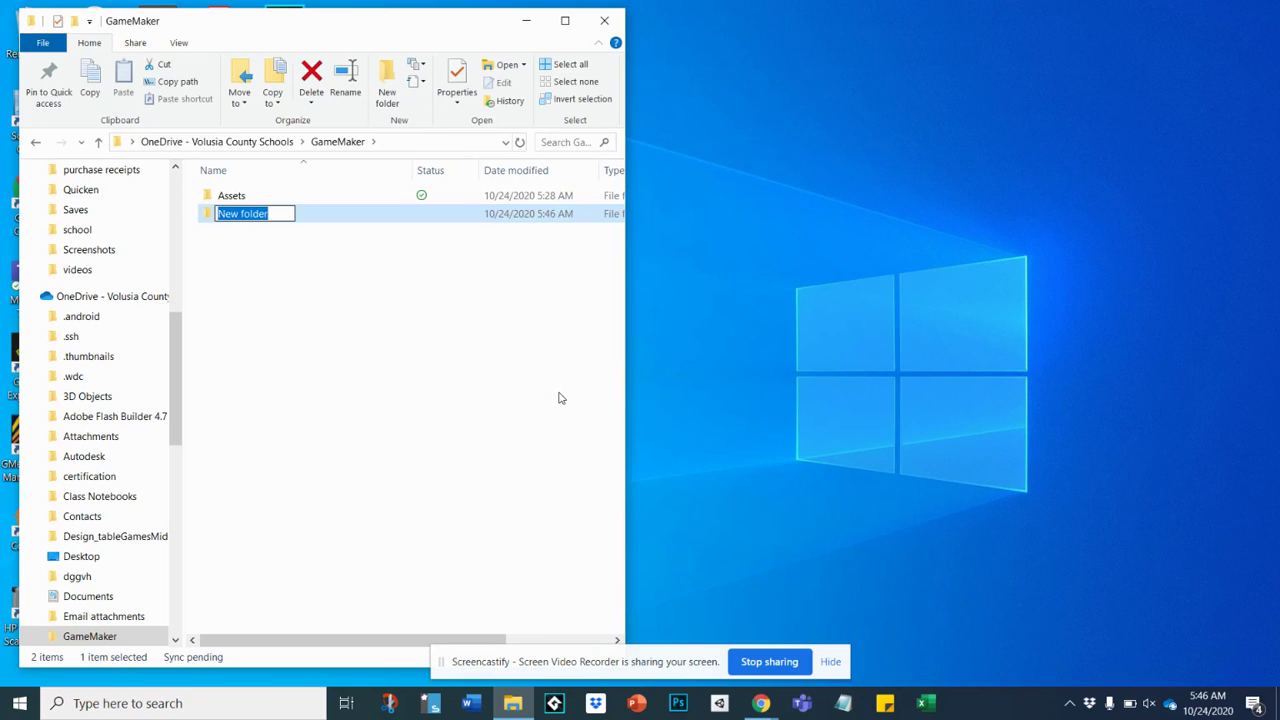
key("BackSpace")
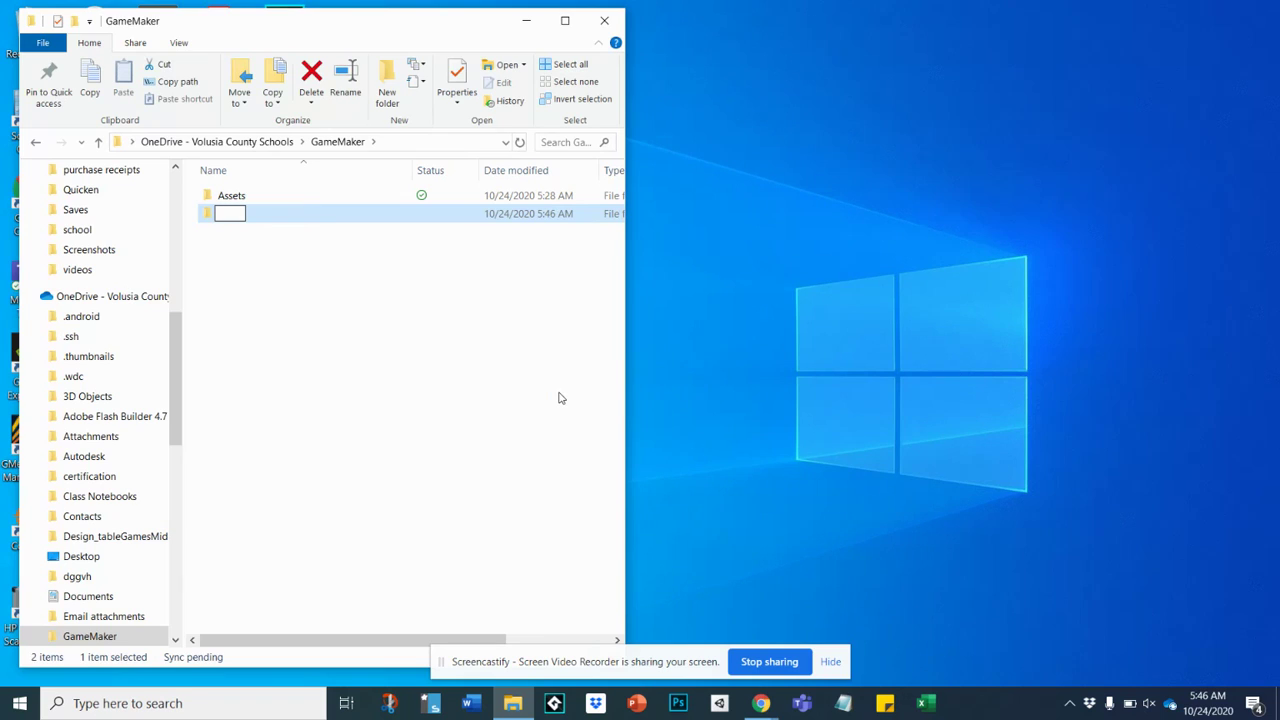
type("dslfsldjf")
left_click(208, 216)
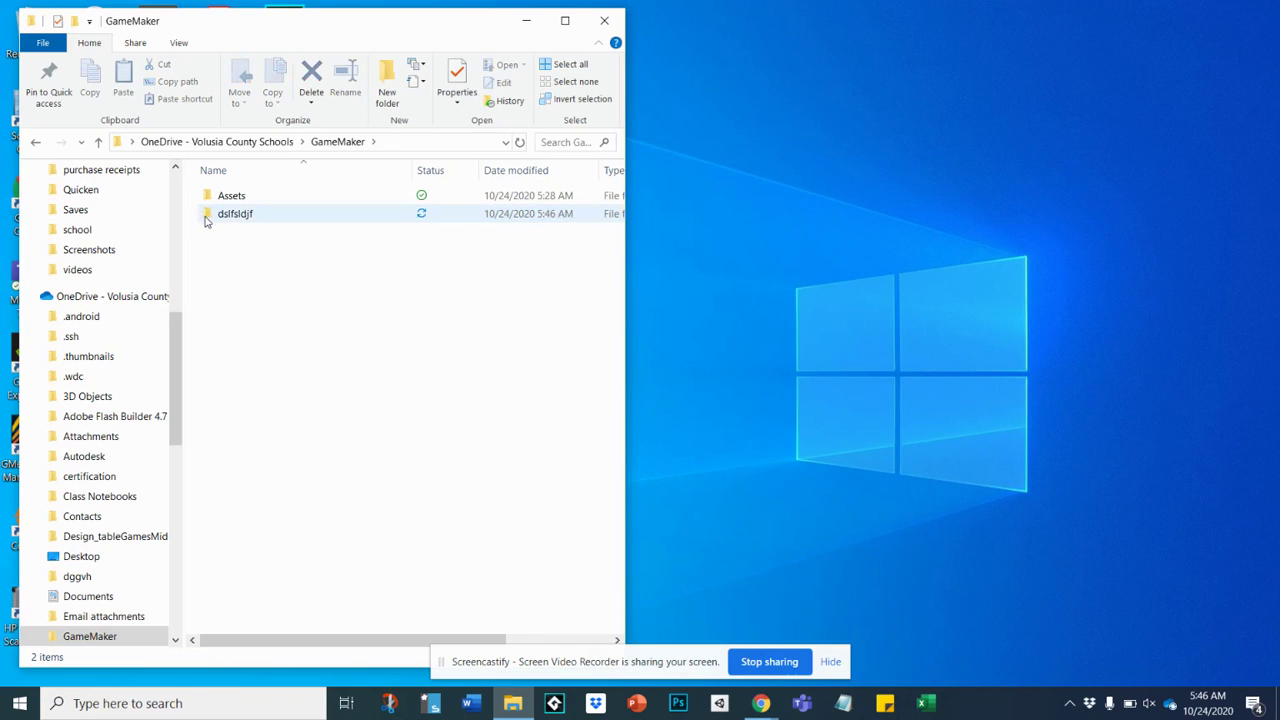
key("Delete")
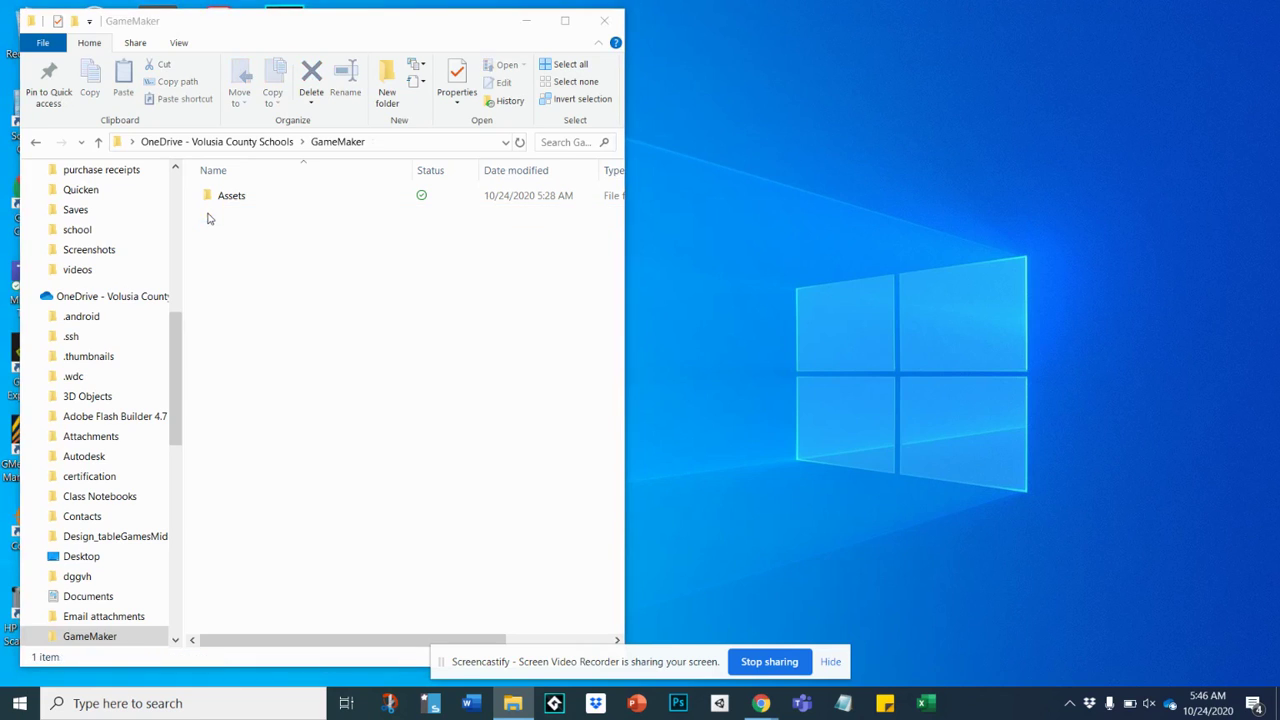
Look inside the Assets folder twice to confirm it's empty, then close File Explorer.
double_click(218, 197)
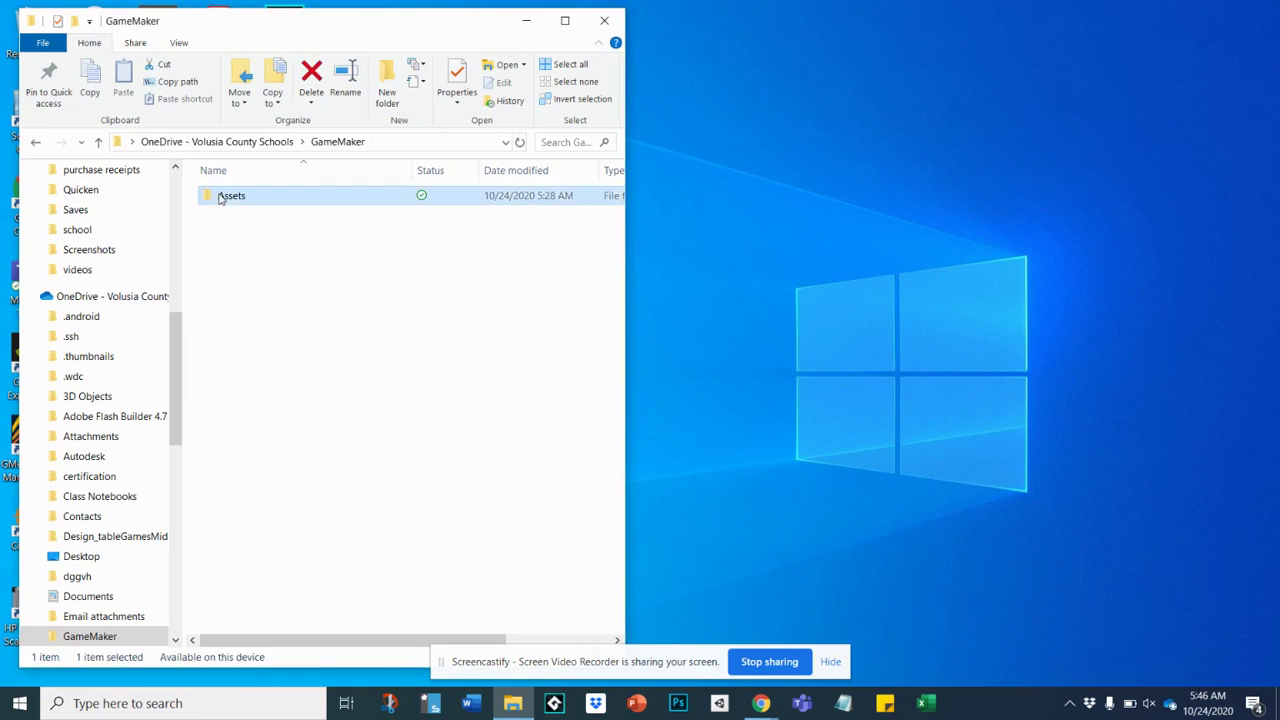
left_click(336, 143)
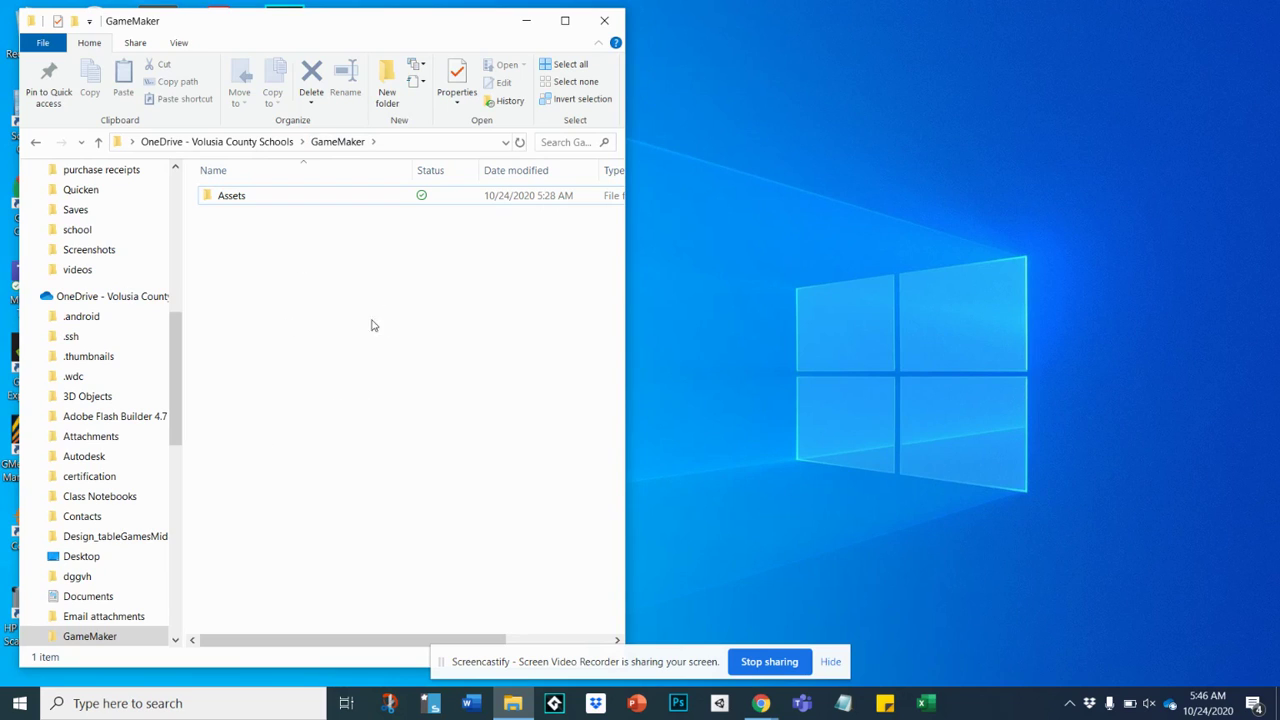
double_click(227, 200)
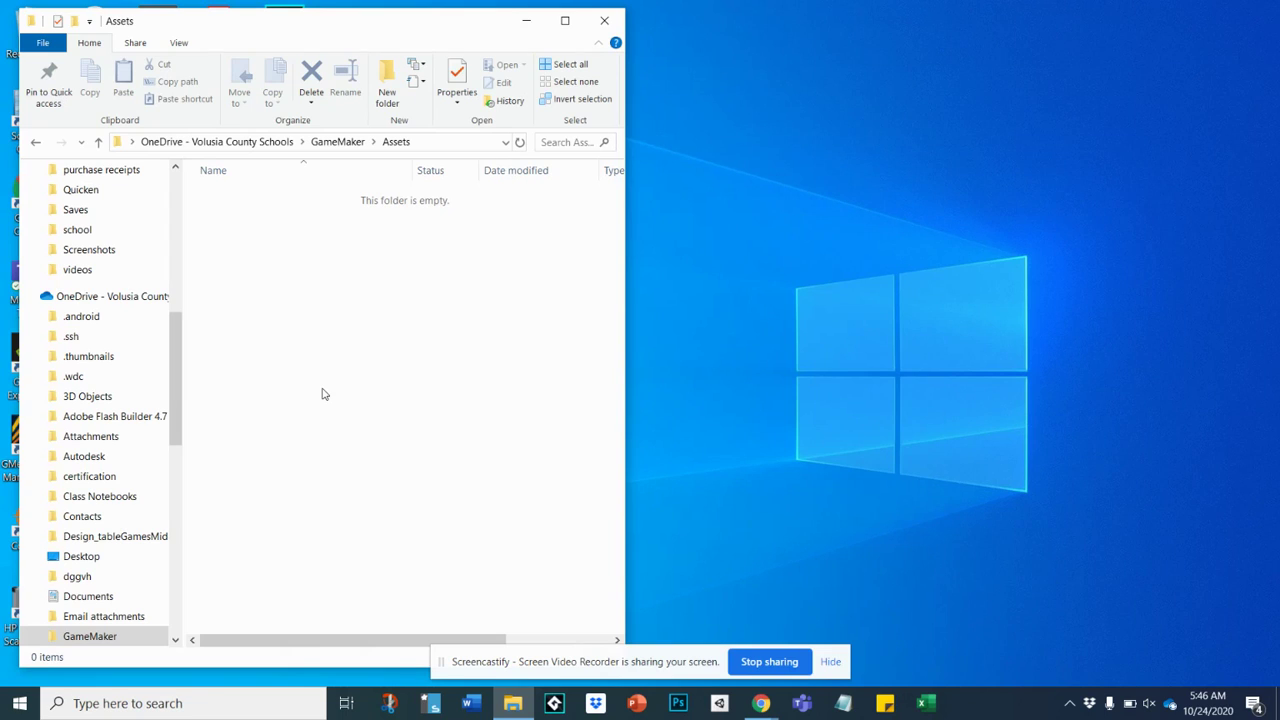
left_click(339, 143)
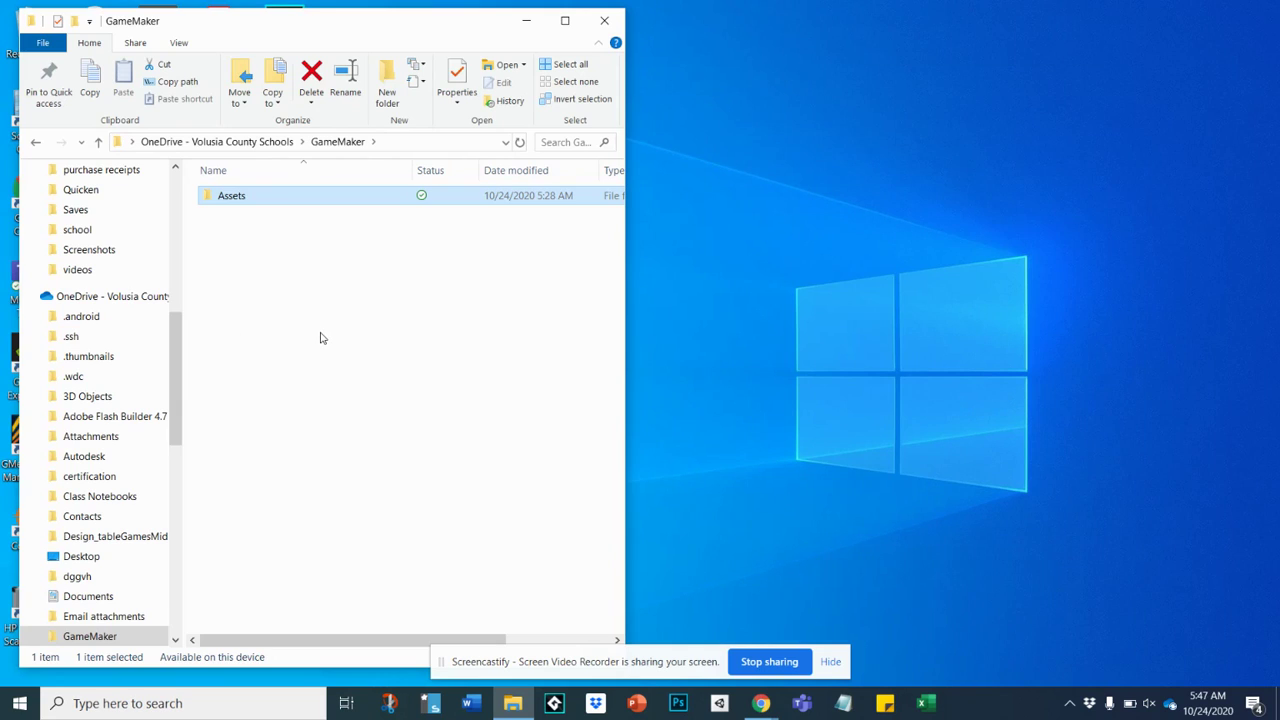
left_click(607, 21)
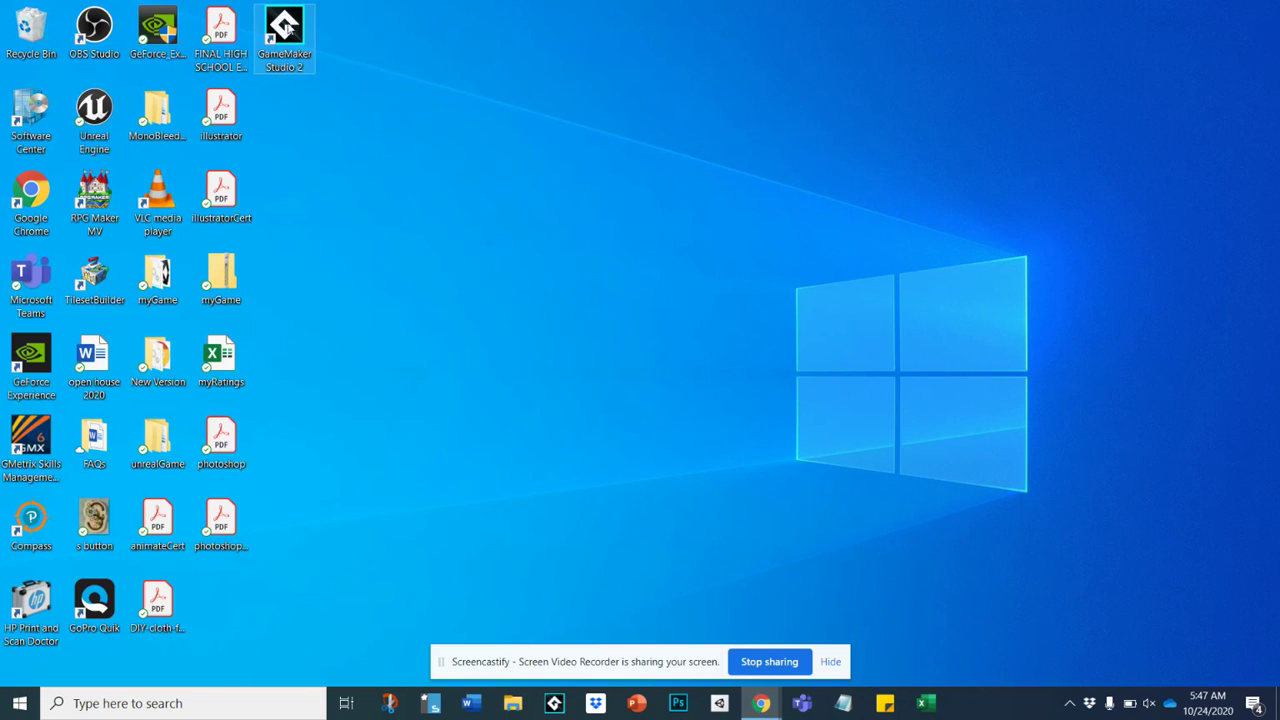
Search for gamema and pin GameMaker Studio 2 to the Start tiles.
left_click(18, 703)
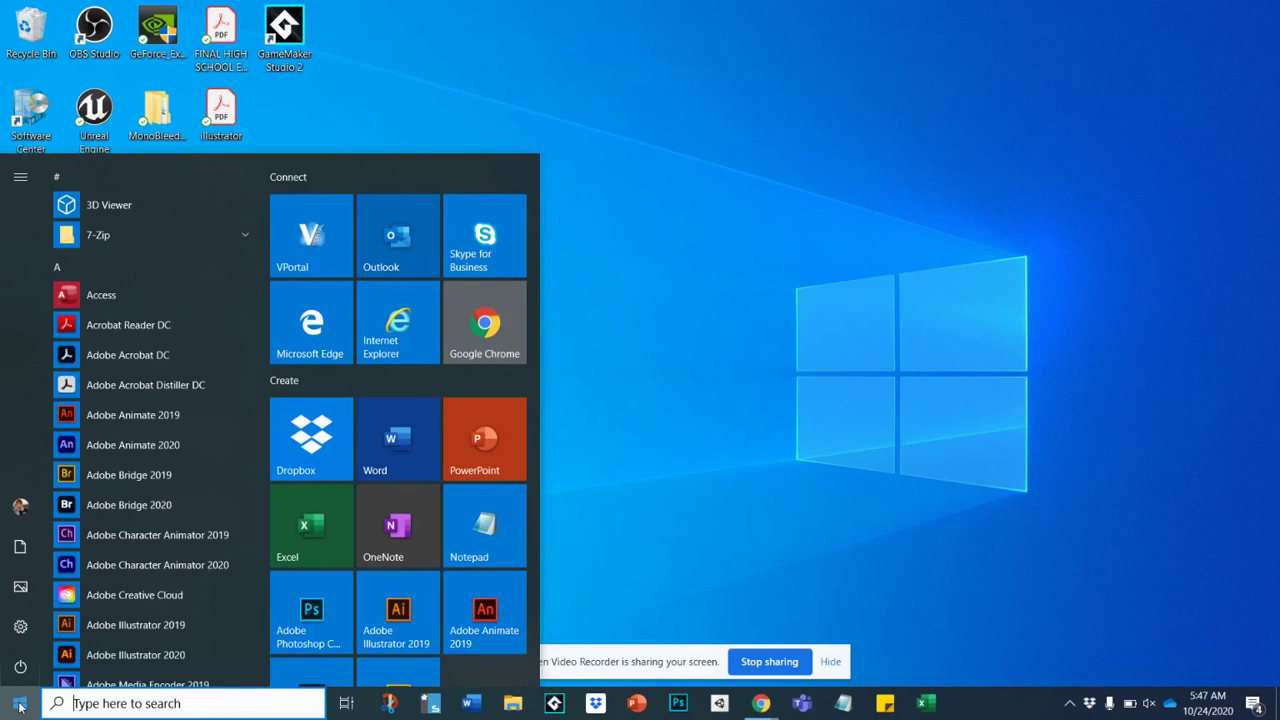
type("gamema")
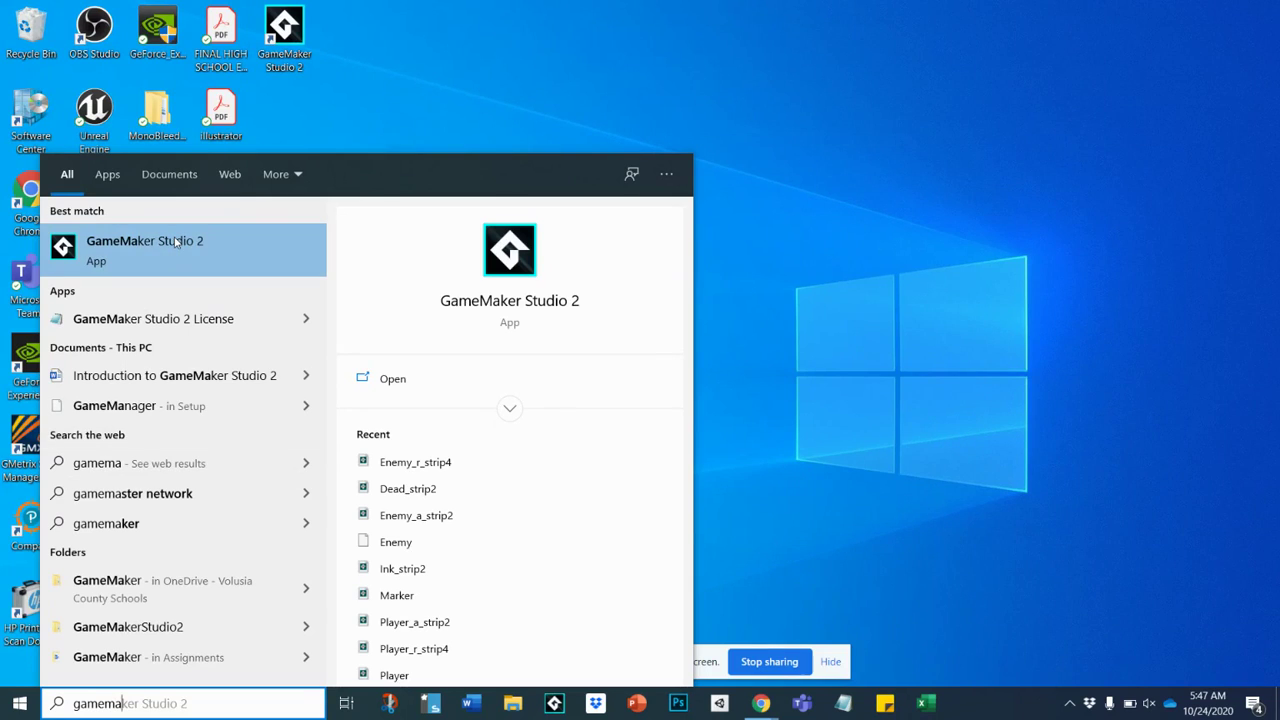
right_click(176, 242)
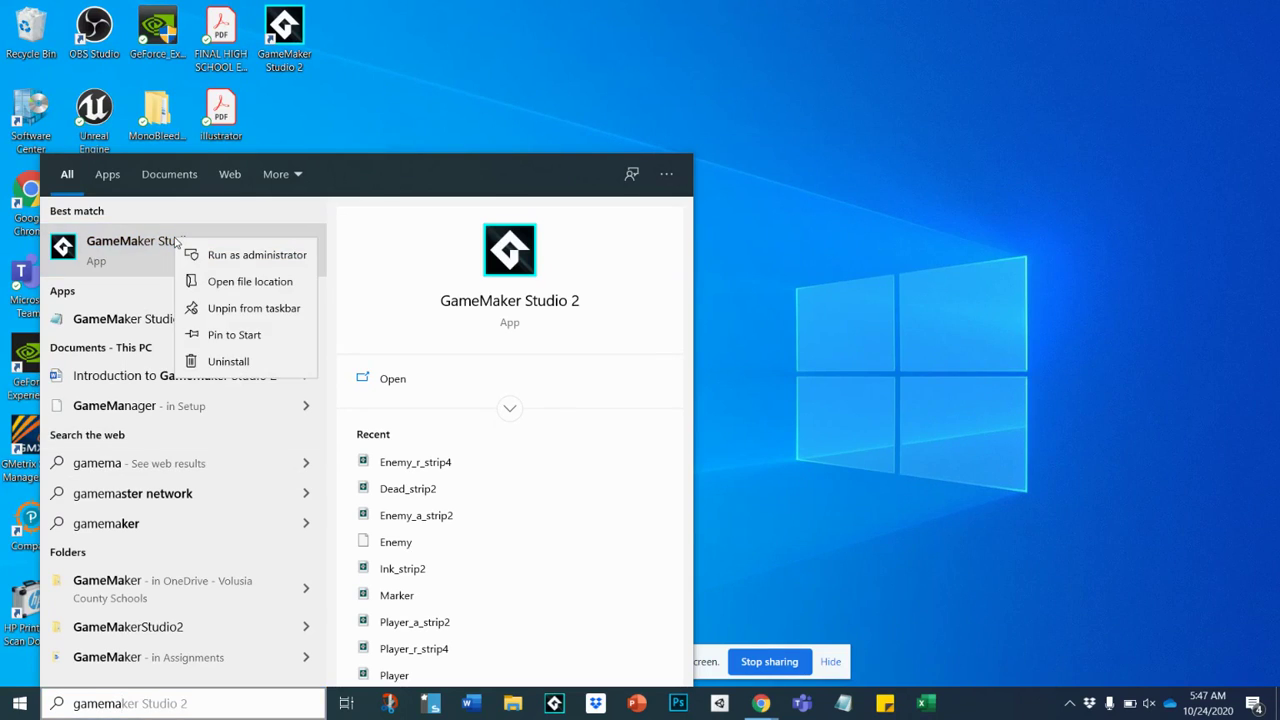
left_click(234, 336)
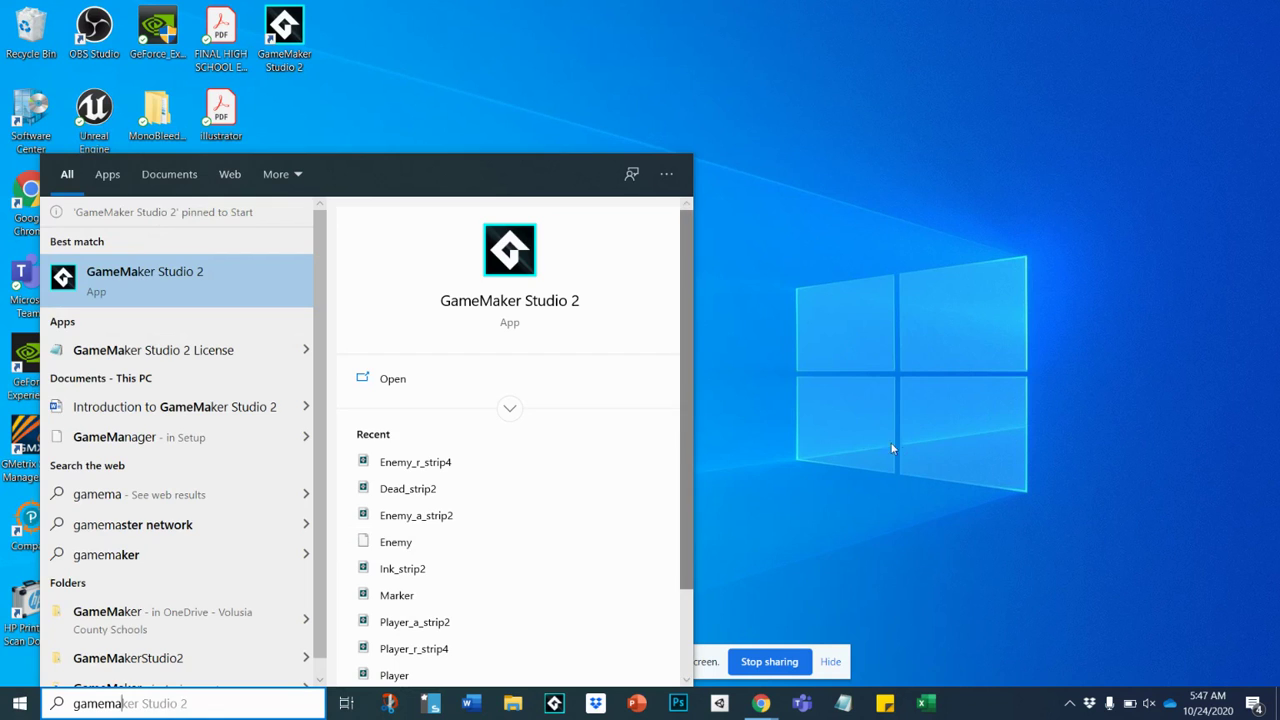
Move the GameMaker Studio 2 tile beside Adobe Bridge, then remove the desktop shortcut made from it.
left_click(832, 437)
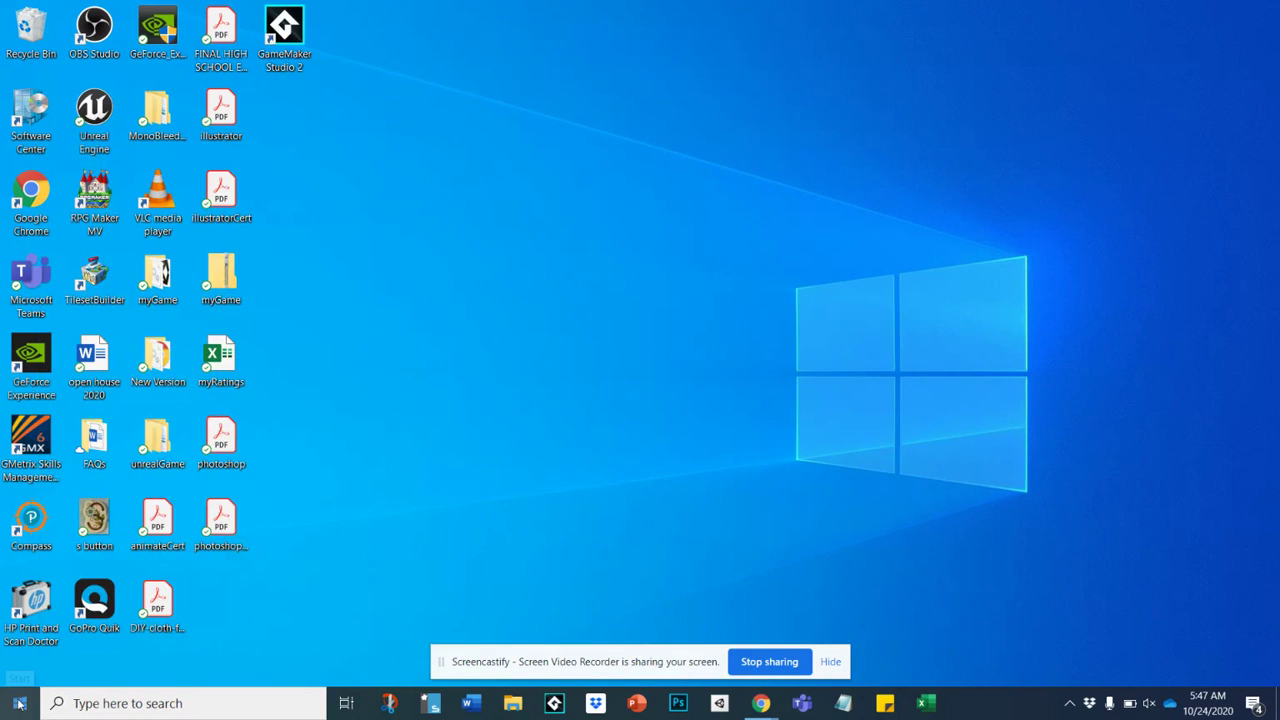
left_click(19, 703)
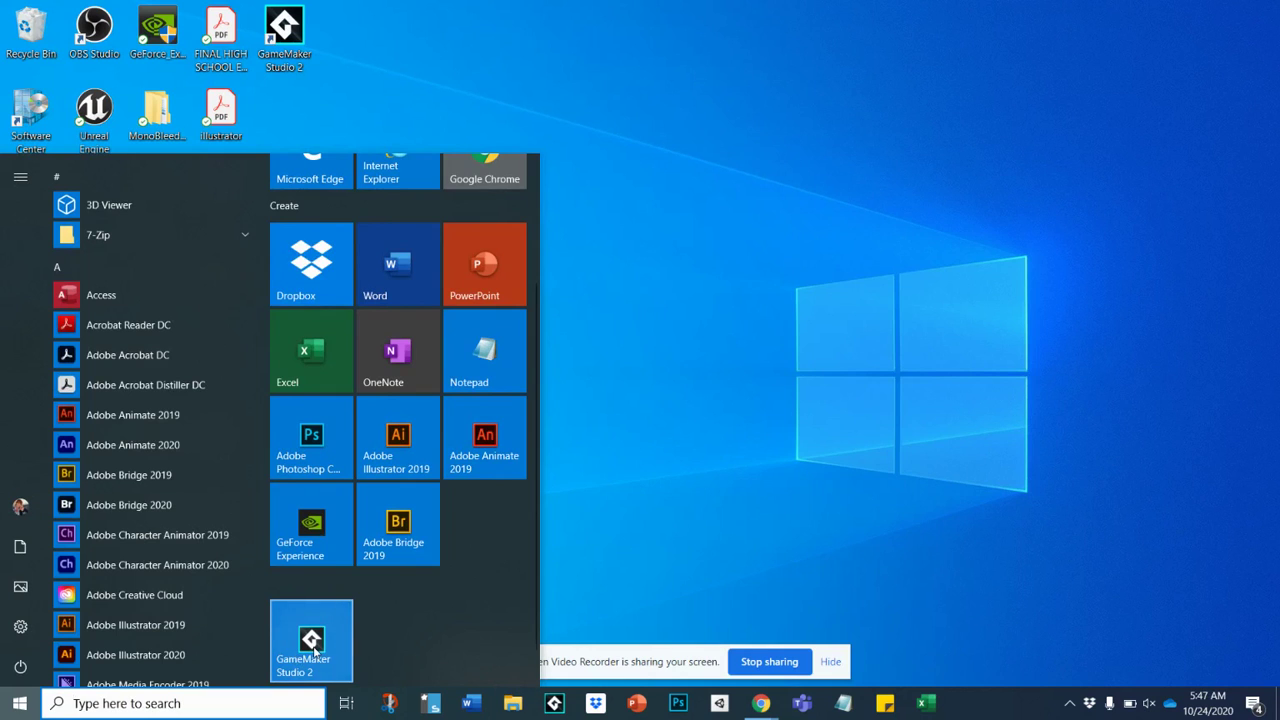
left_click_drag(308, 662, 482, 540)
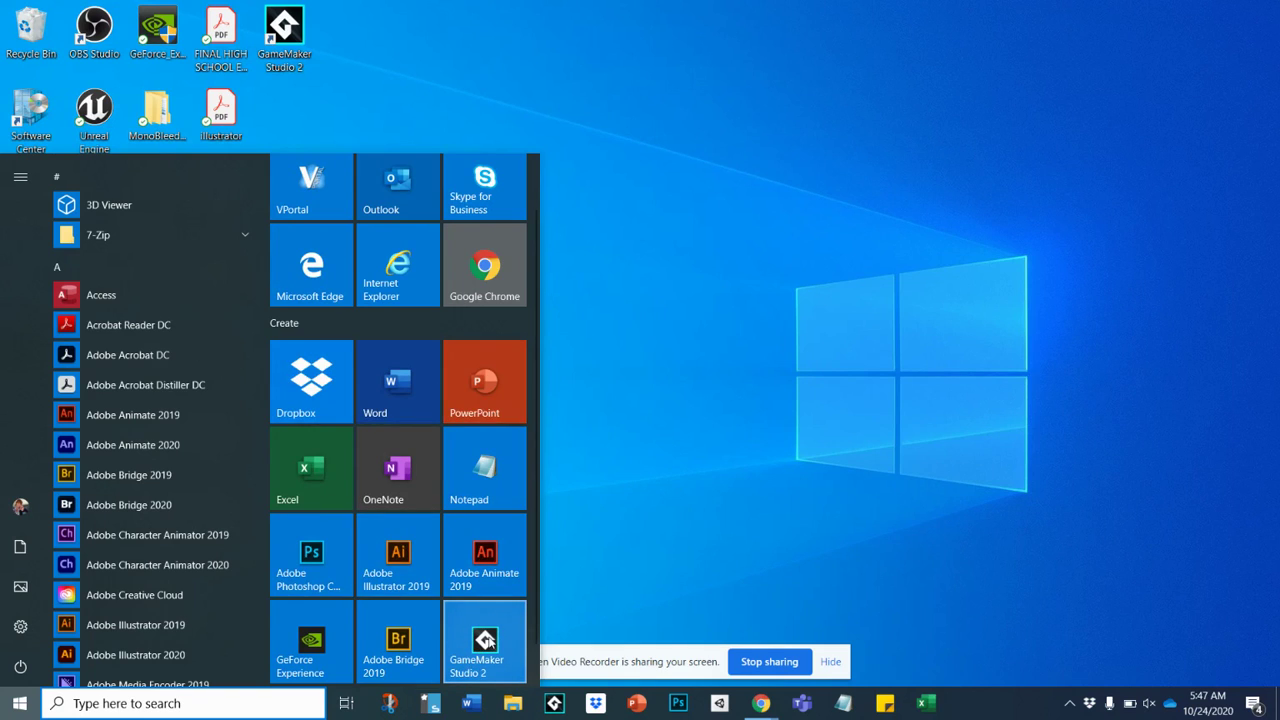
left_click_drag(485, 641, 768, 357)
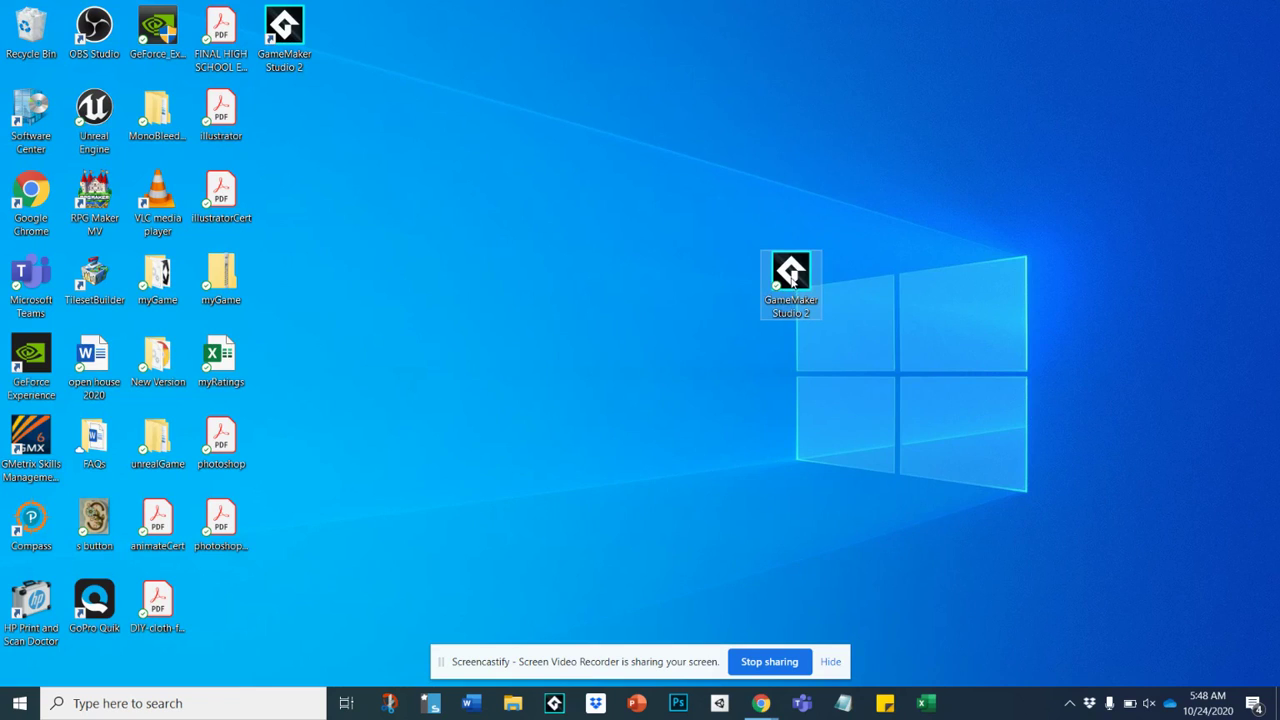
key("Delete")
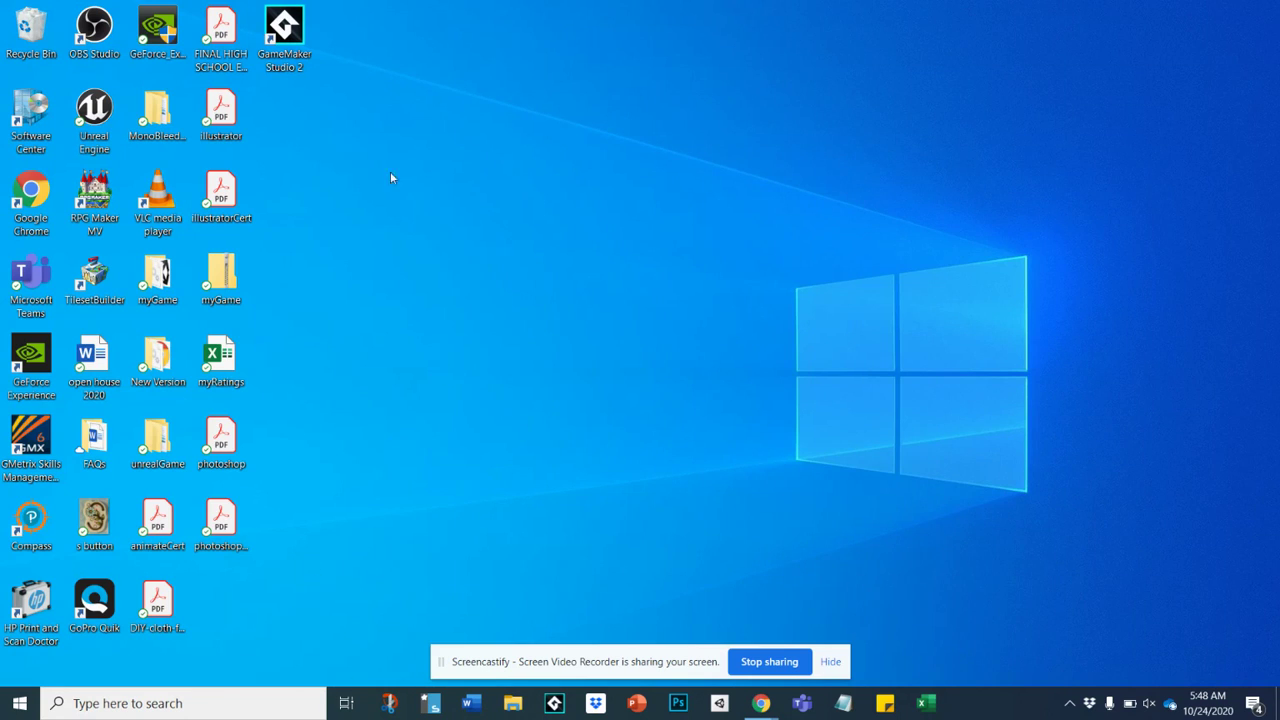
Launch GameMaker Studio 2 from the desktop icon and pin it to the taskbar.
double_click(287, 27)
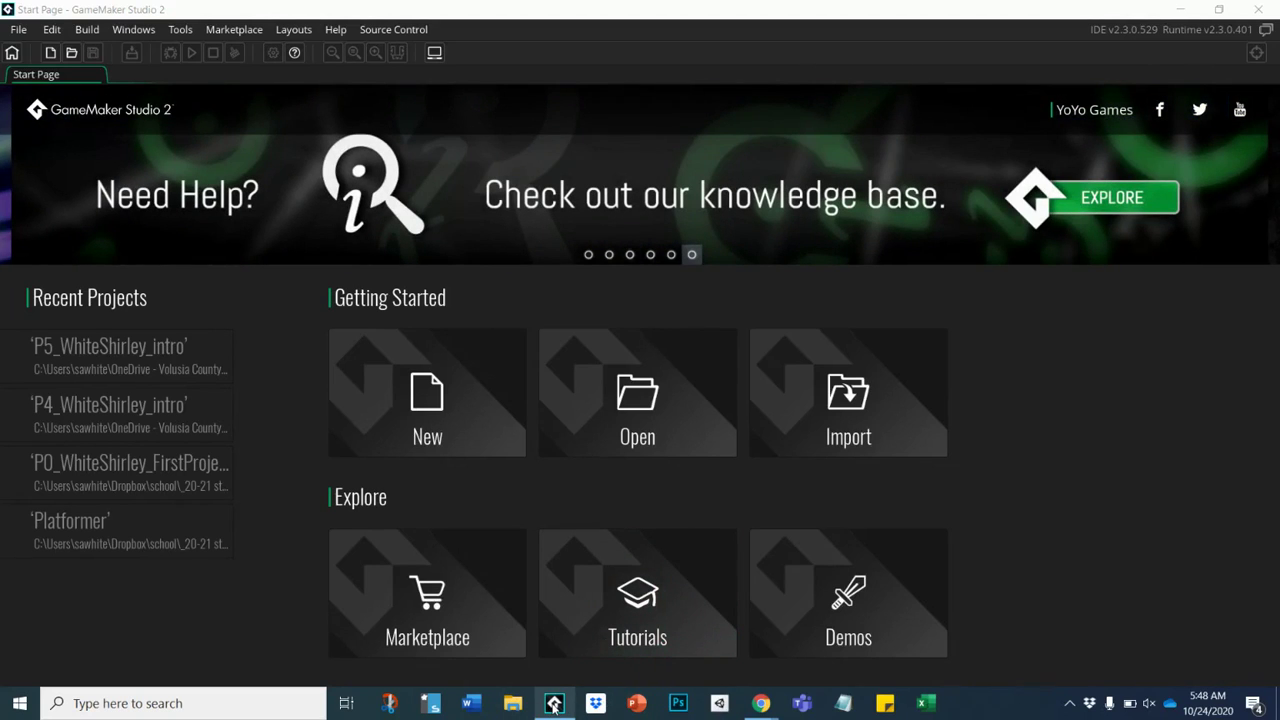
mouse_move(553, 706)
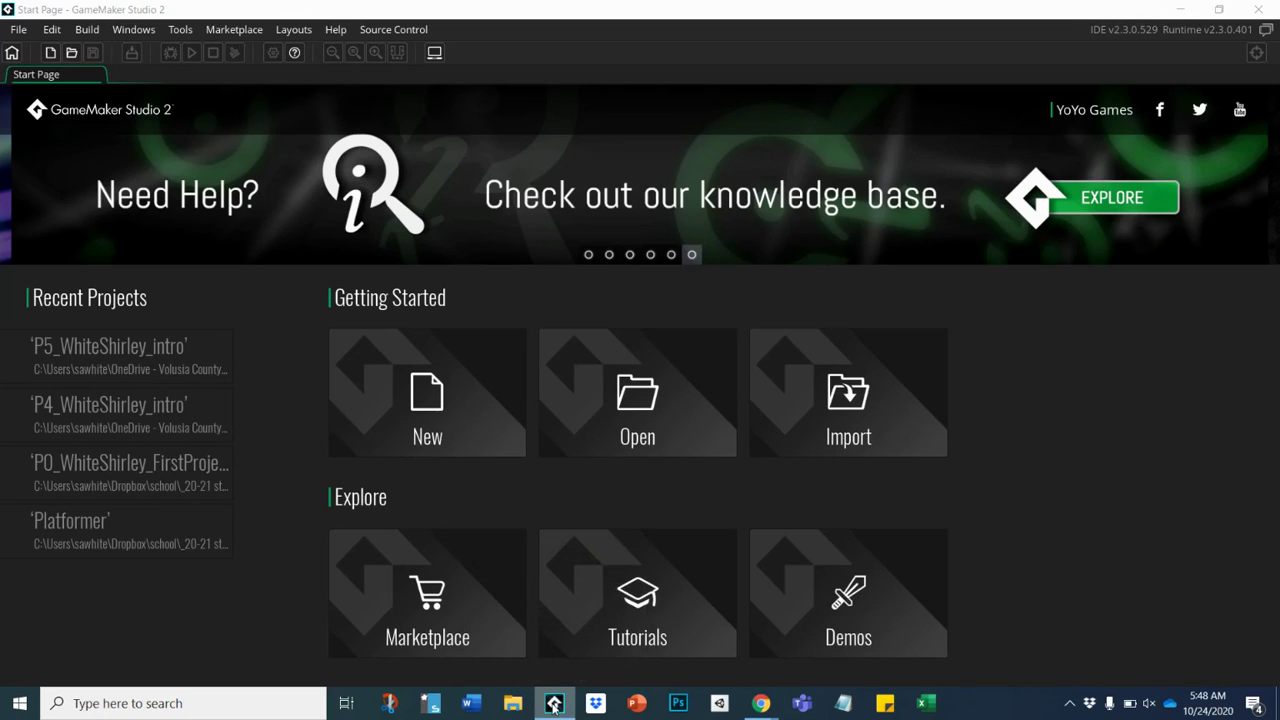
right_click(553, 706)
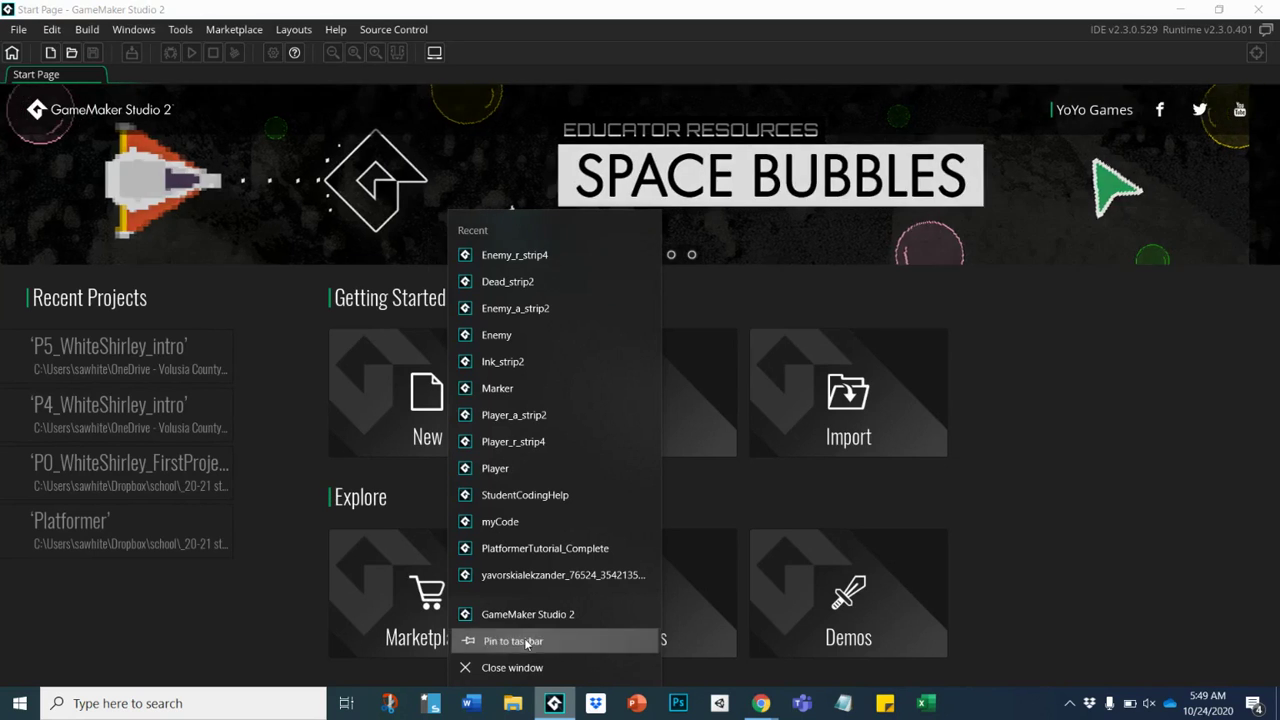
left_click(525, 641)
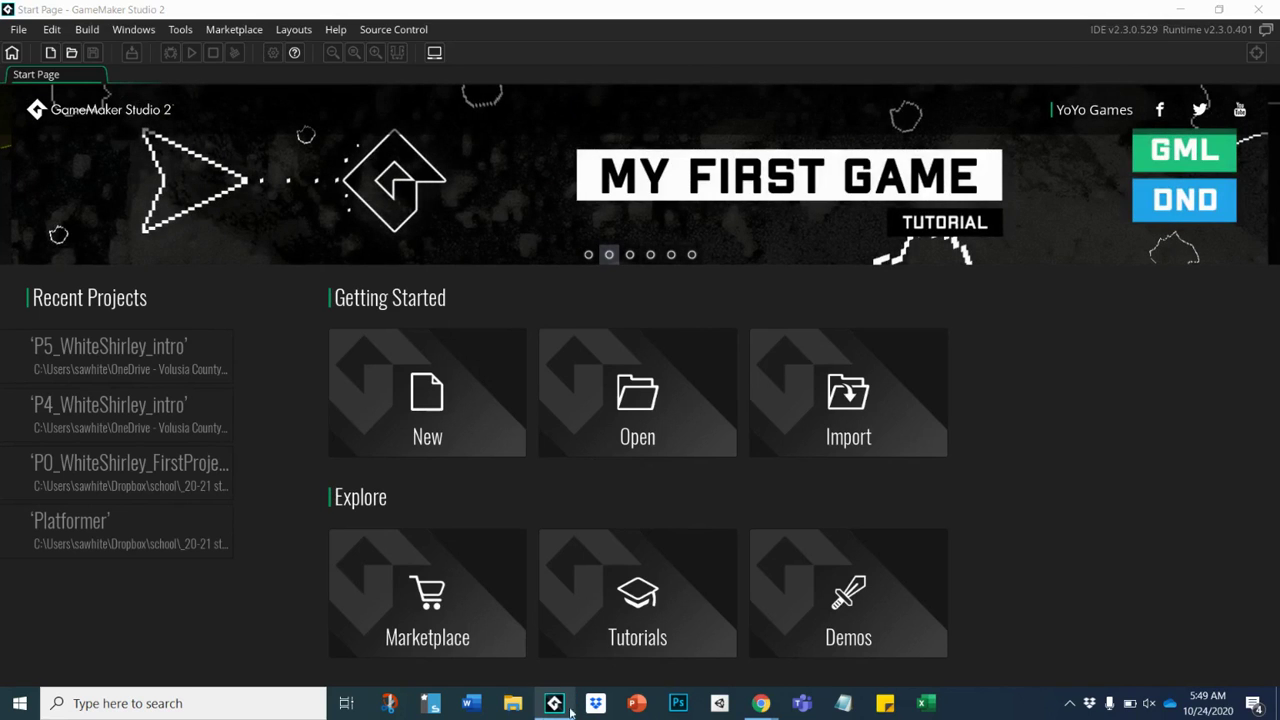
mouse_move(556, 708)
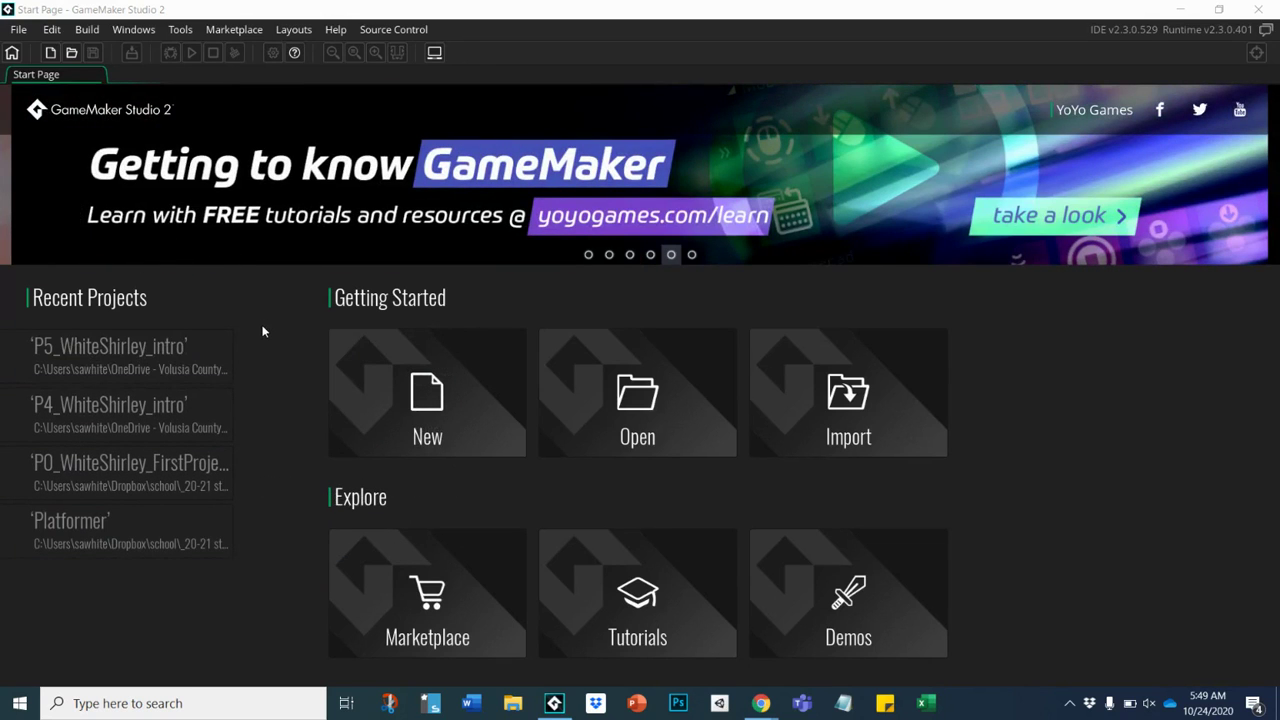
Start a new project from the New tile on the Start Page.
left_click(413, 395)
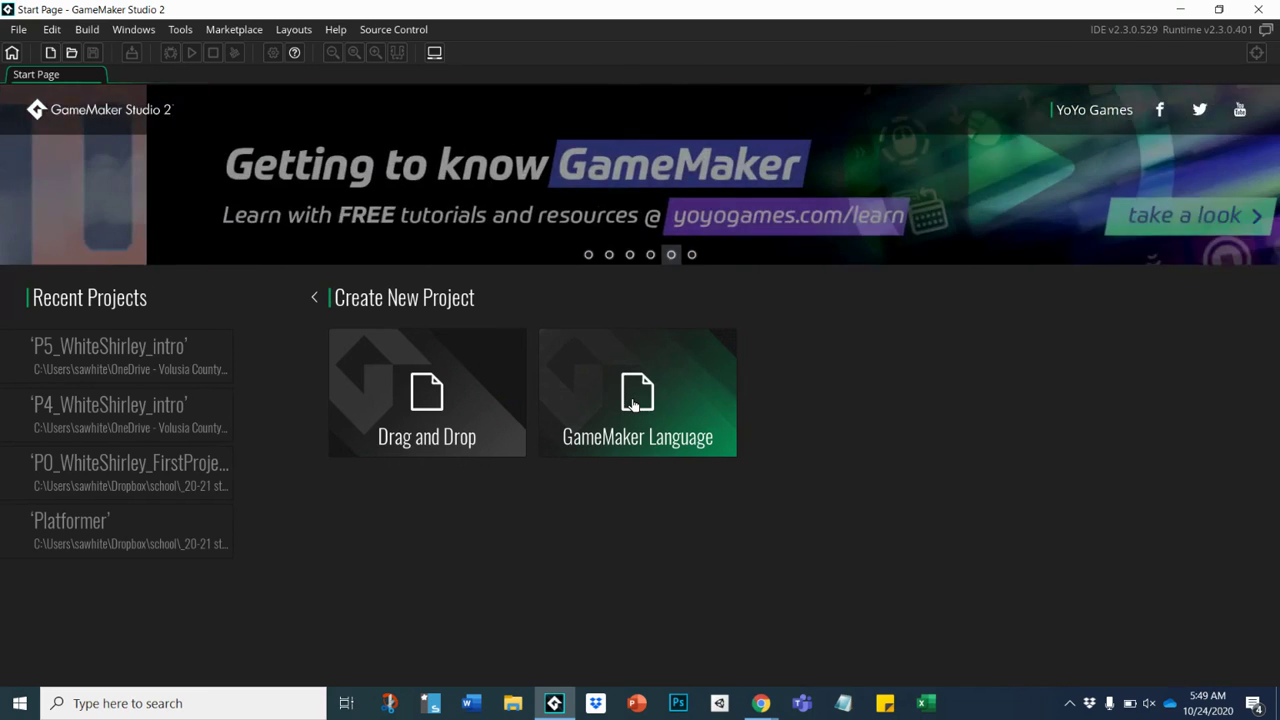
Choose GameMaker Language and browse the Save As dialog to OneDrive's GameMaker folder.
left_click(633, 403)
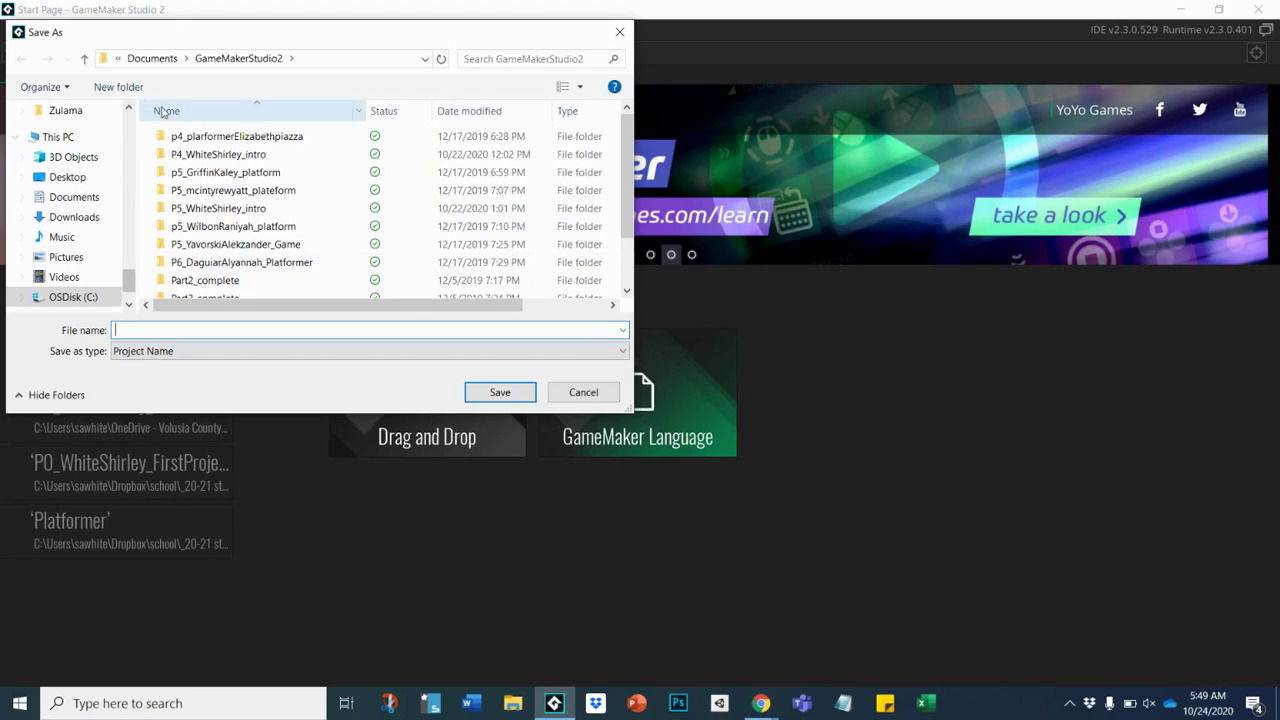
left_click_drag(126, 277, 128, 173)
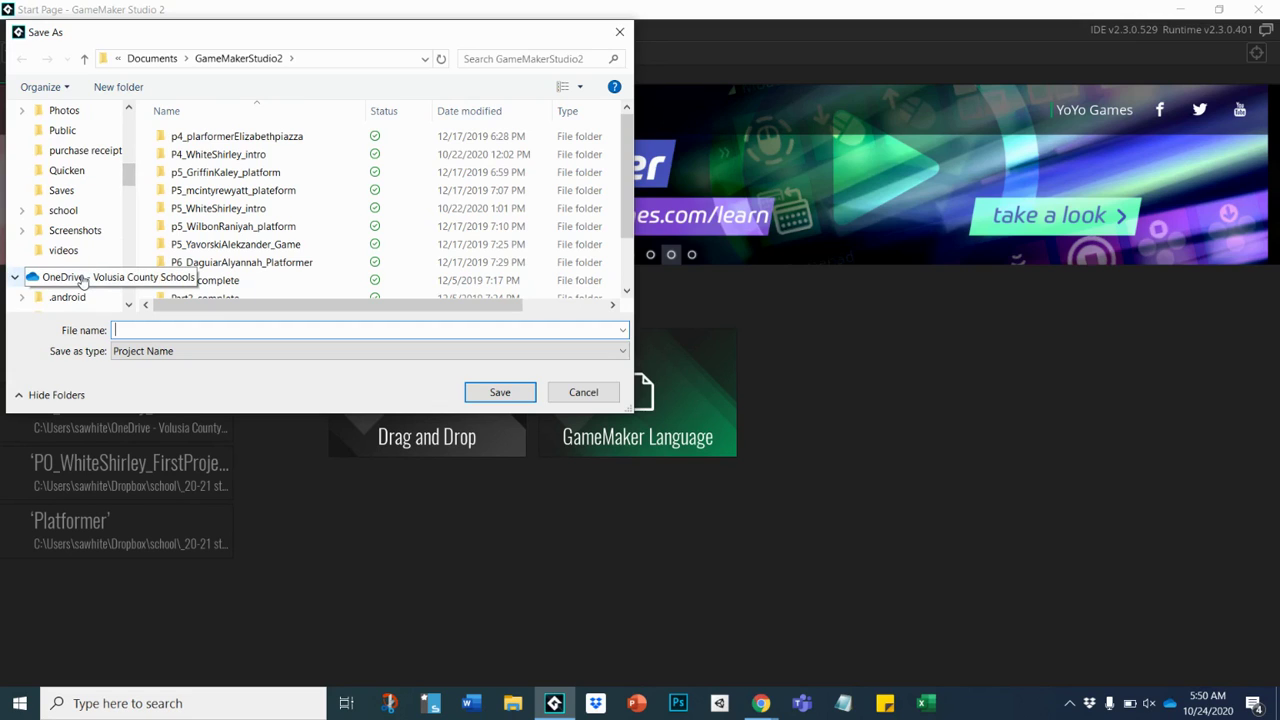
left_click(62, 277)
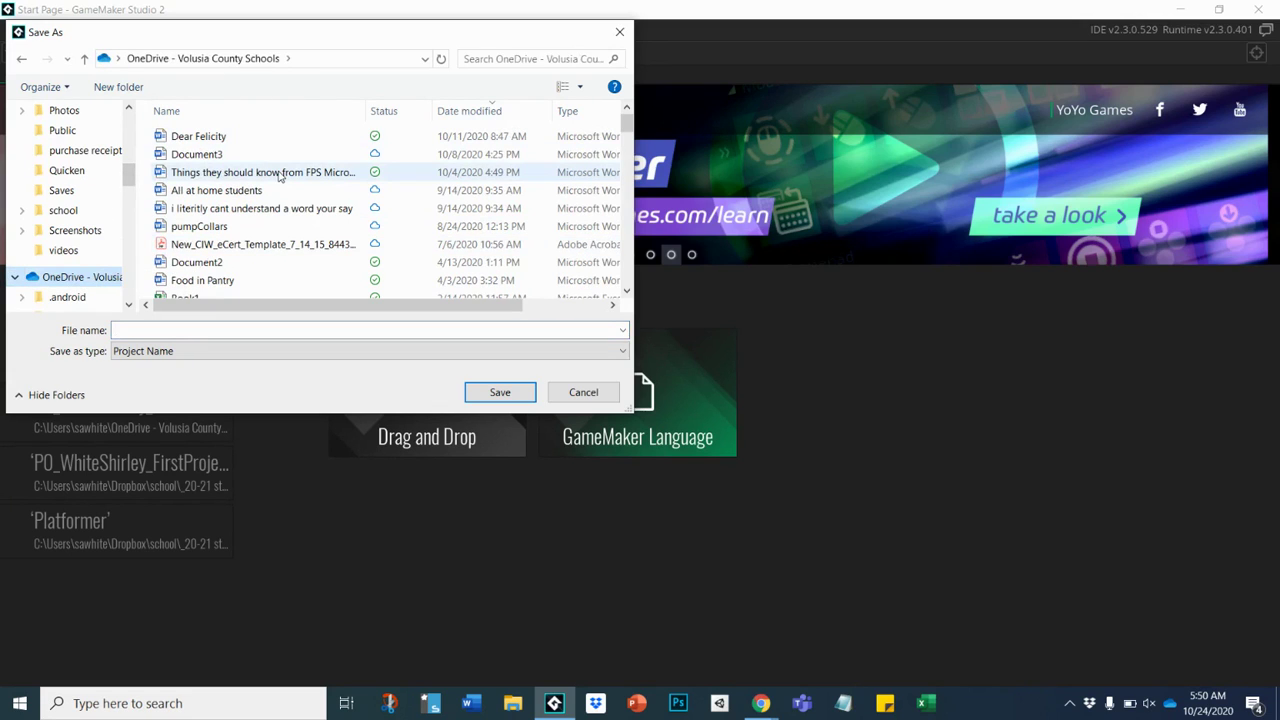
scroll(280, 176, "down", 10)
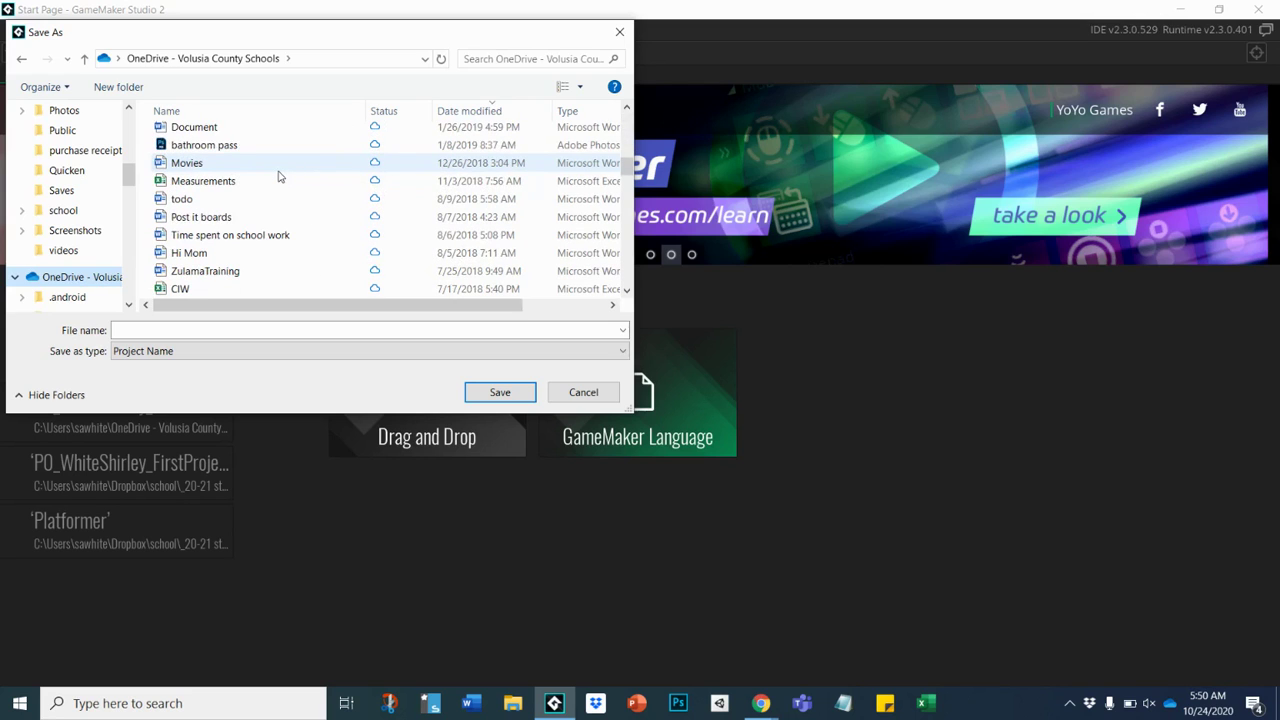
left_click_drag(627, 167, 618, 221)
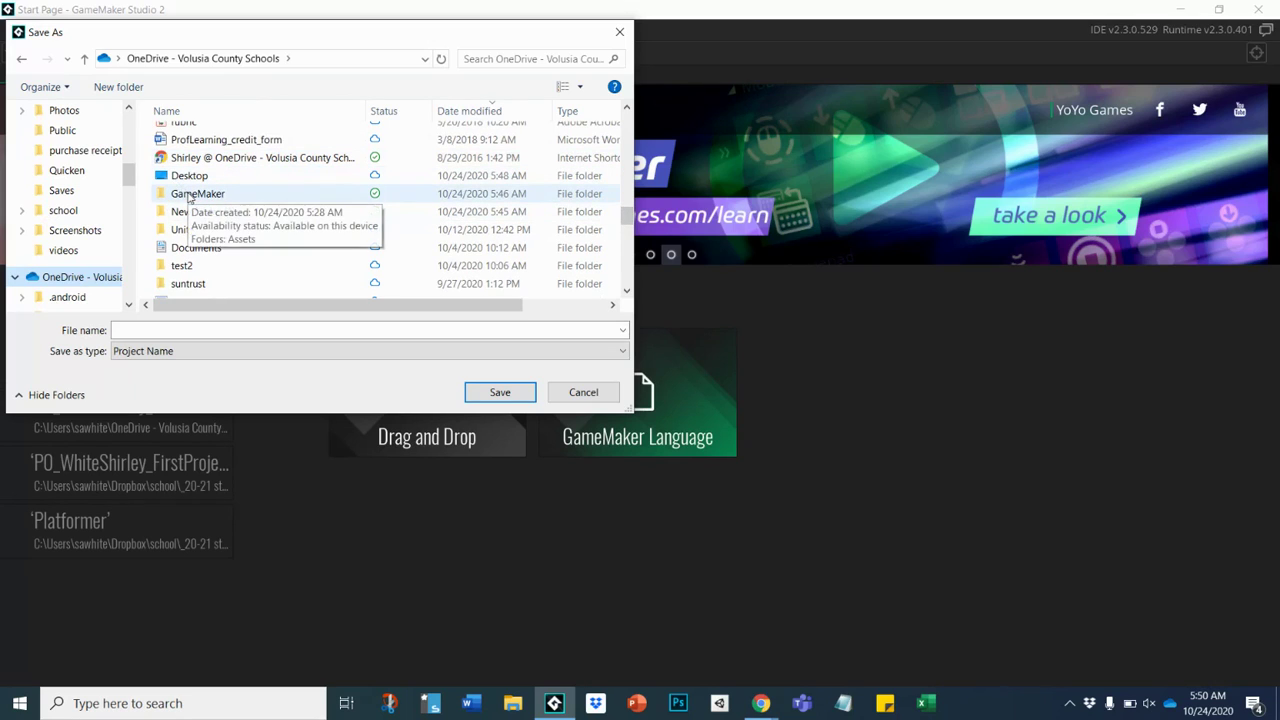
double_click(188, 194)
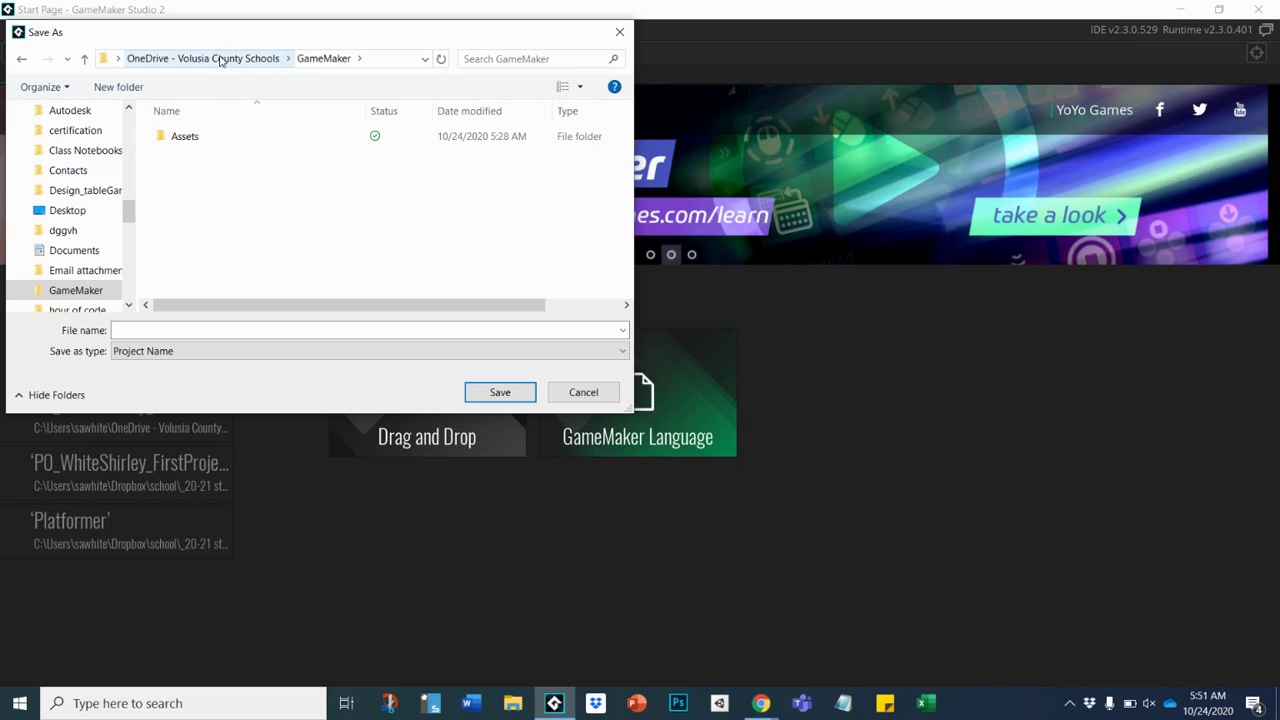
Go back up to OneDrive, reopen the GameMaker folder, and select the File name field.
left_click(221, 60)
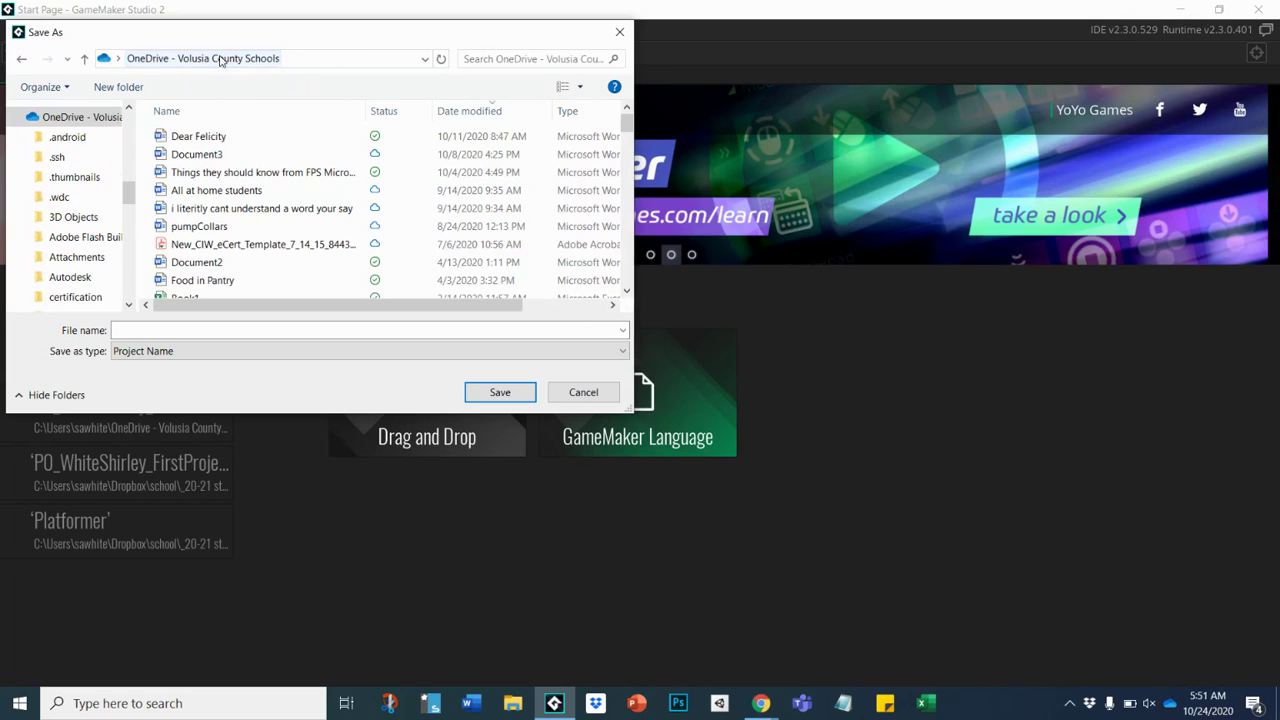
scroll(284, 239, "down", 2)
scroll(284, 239, "down", 8)
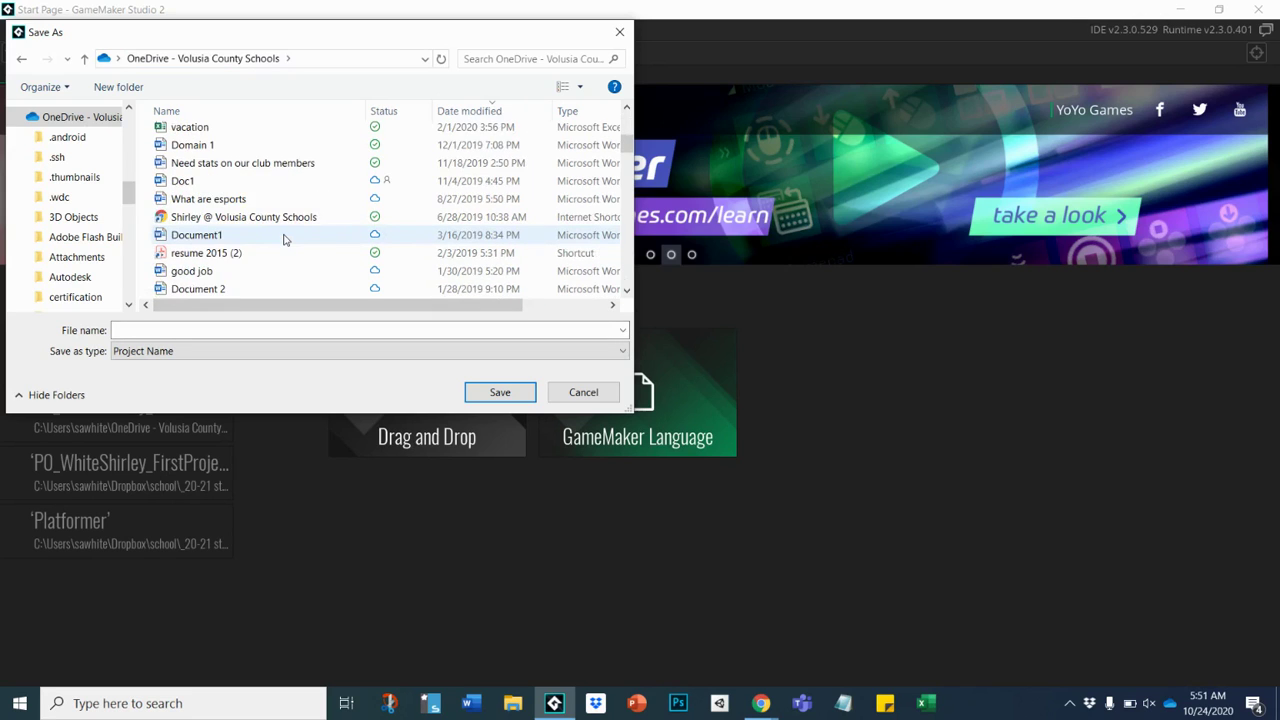
scroll(284, 239, "down", 3)
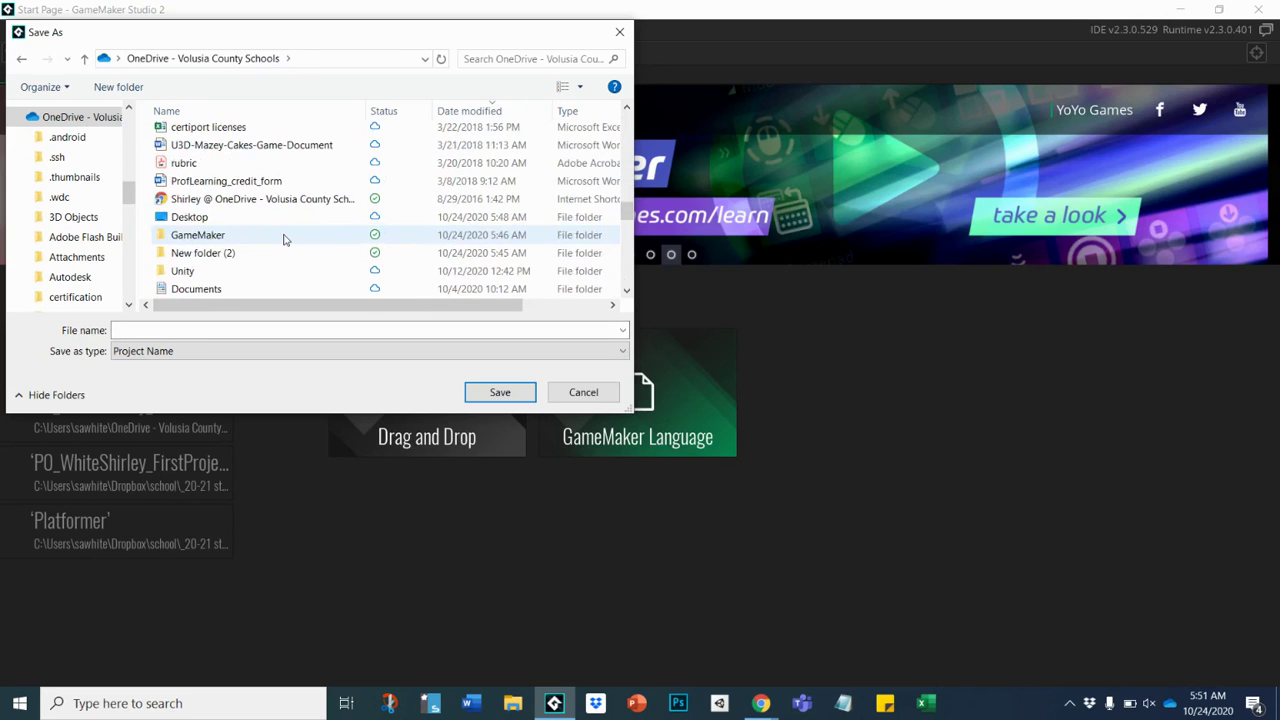
left_click(204, 240)
double_click(204, 240)
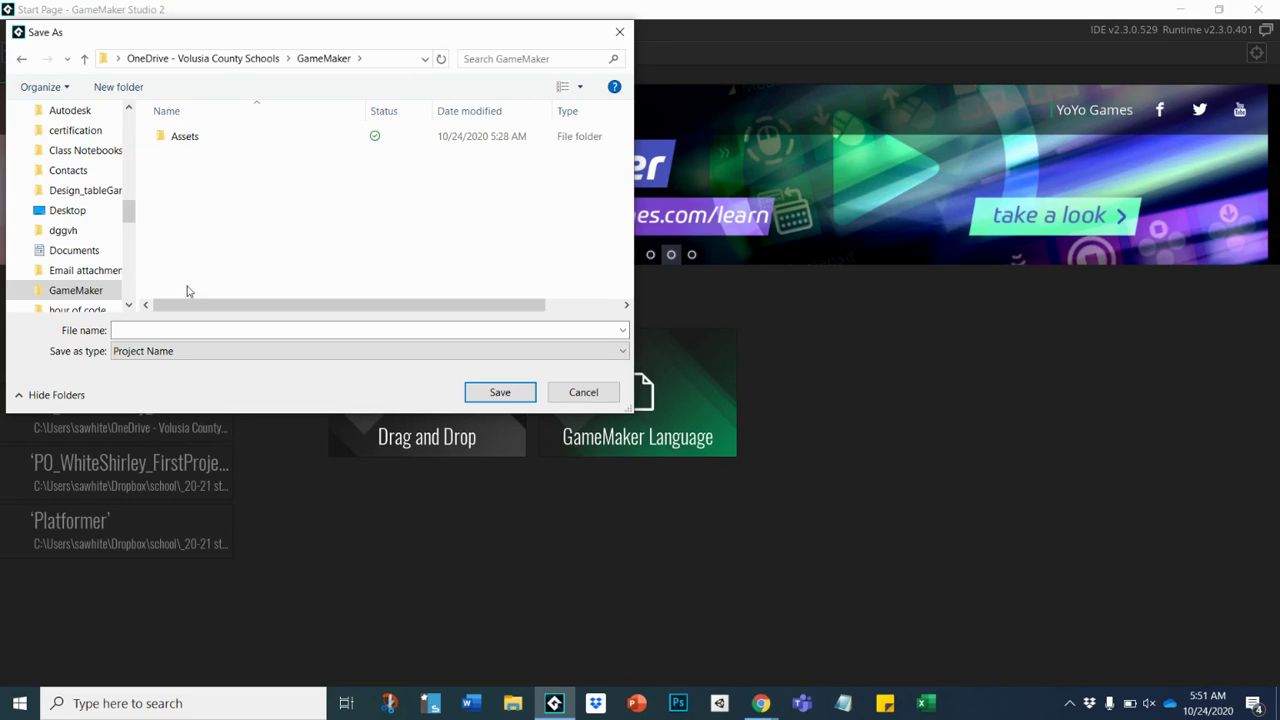
left_click(147, 328)
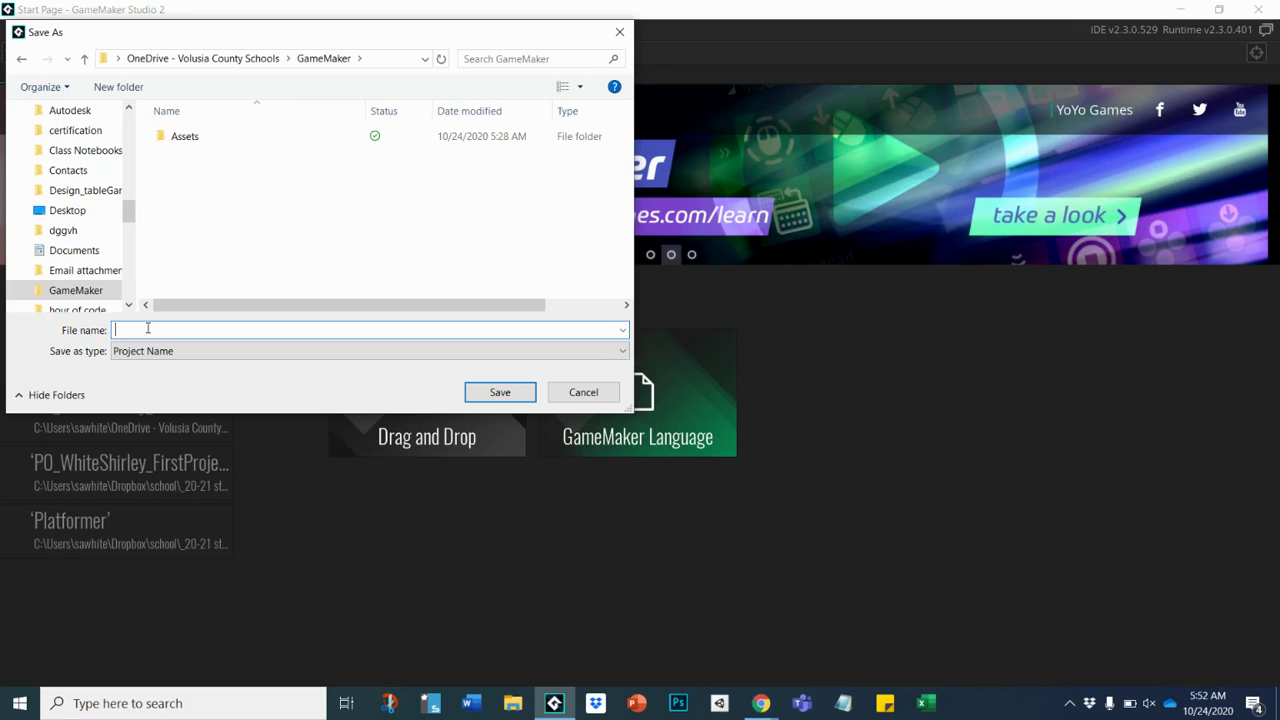
Enter the file name PO, an underscore and the student's name, then _projectName.
type("PO")
type("_")
type("_")
type("projectNam")
type("e")
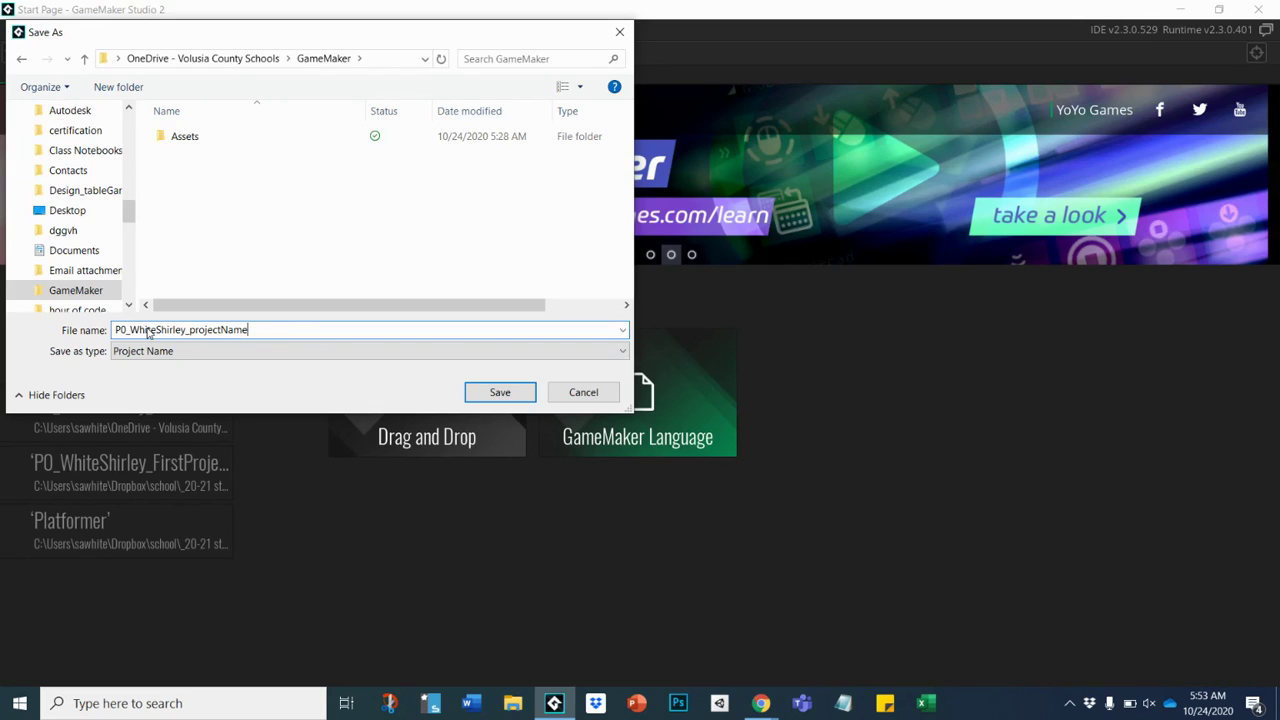
Save the new project so it opens in the IDE, then view the File menu.
left_click(504, 396)
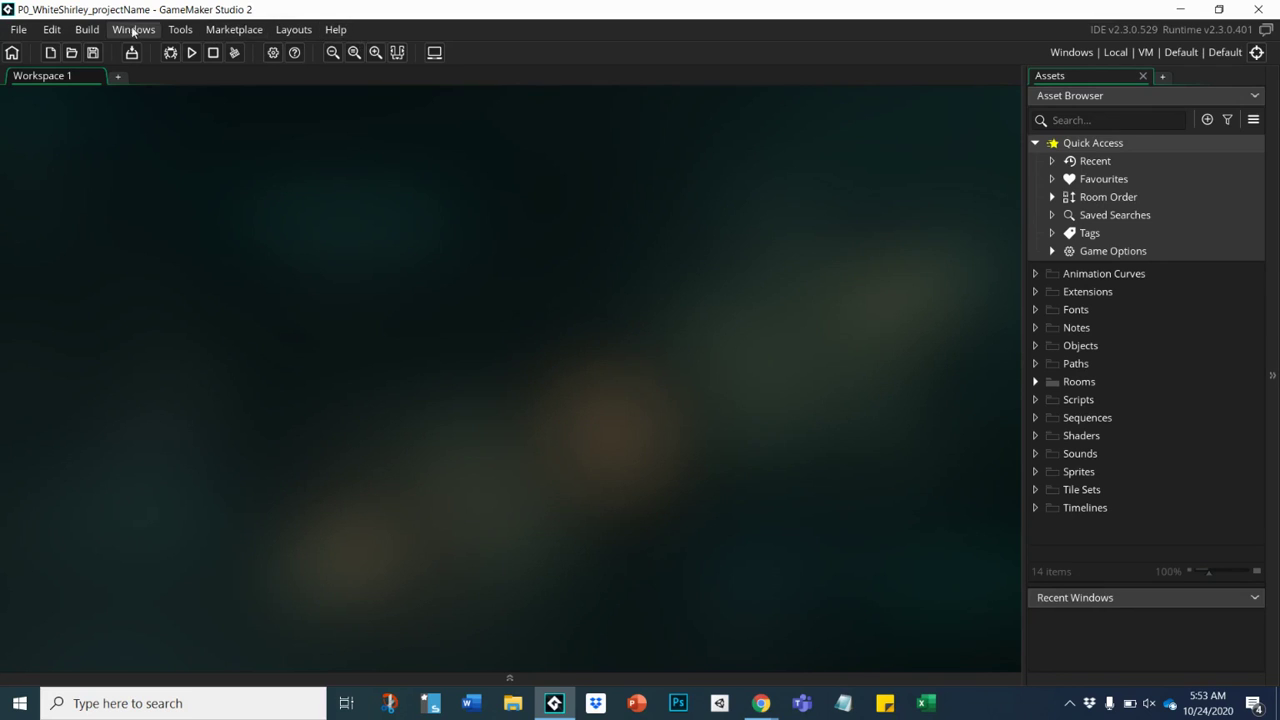
left_click(20, 32)
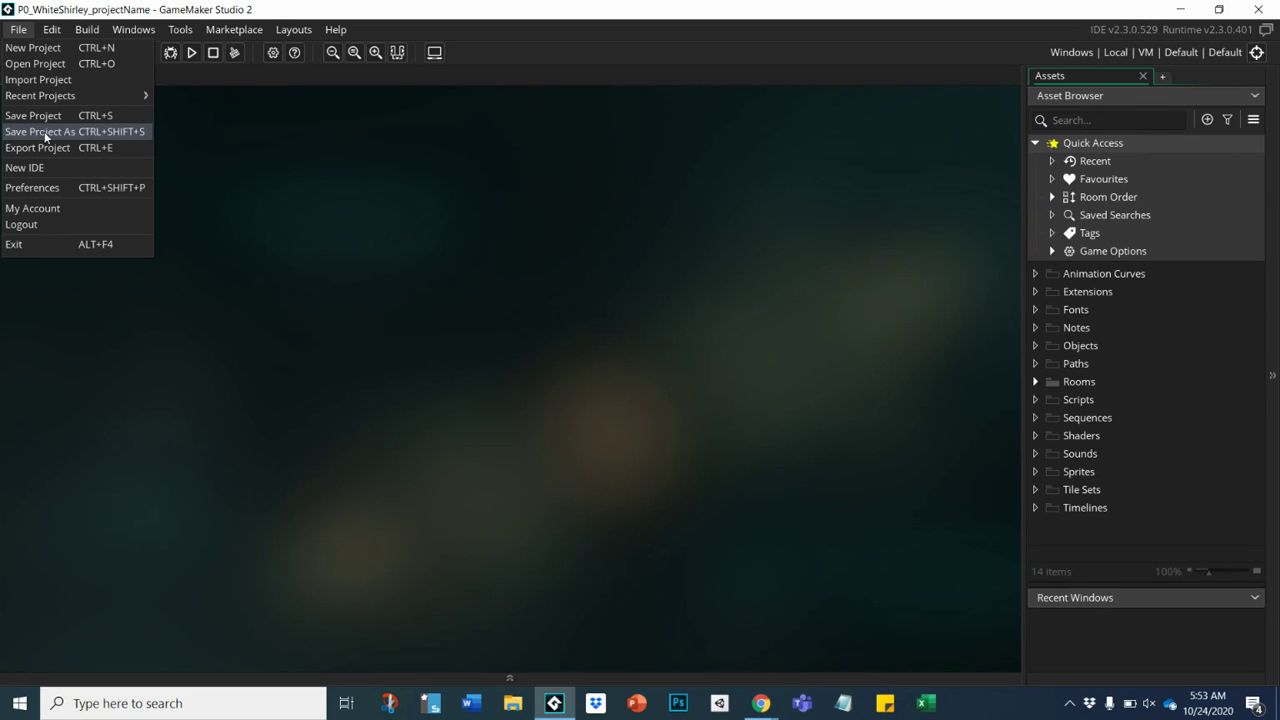
Start saving a copy of the project as projectName2, then cancel the Save As dialog.
left_click(44, 137)
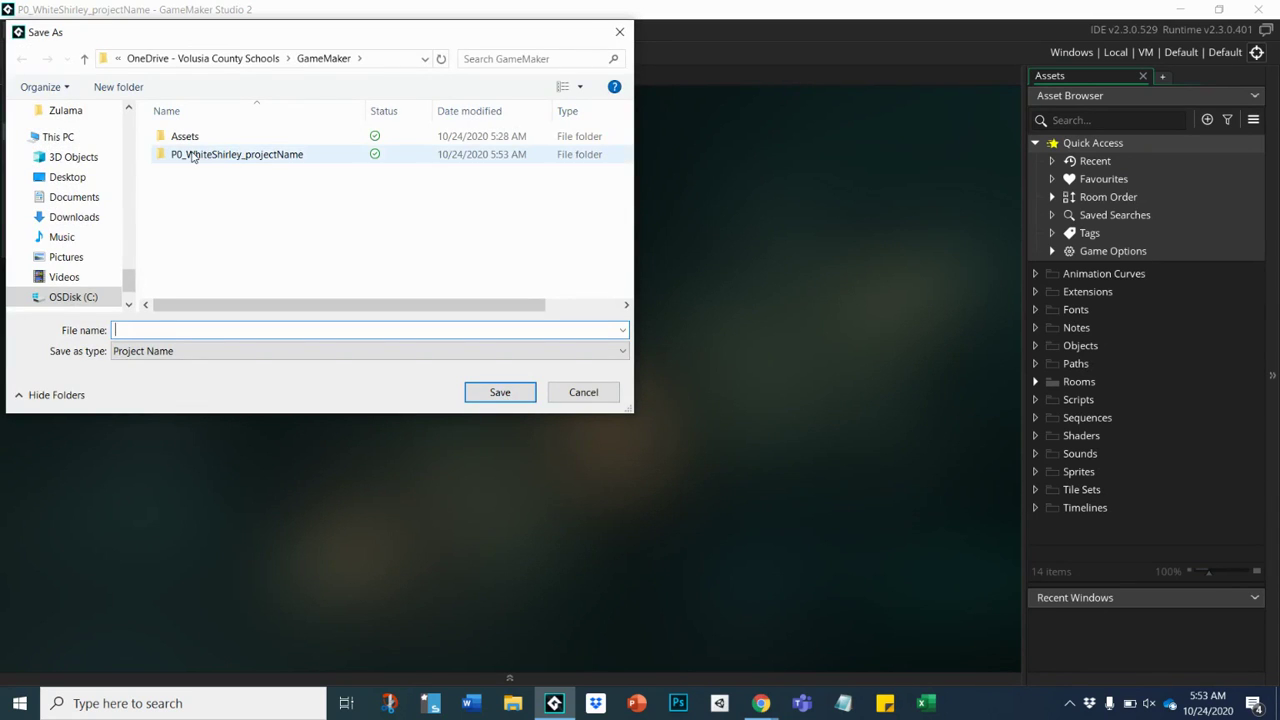
type("p")
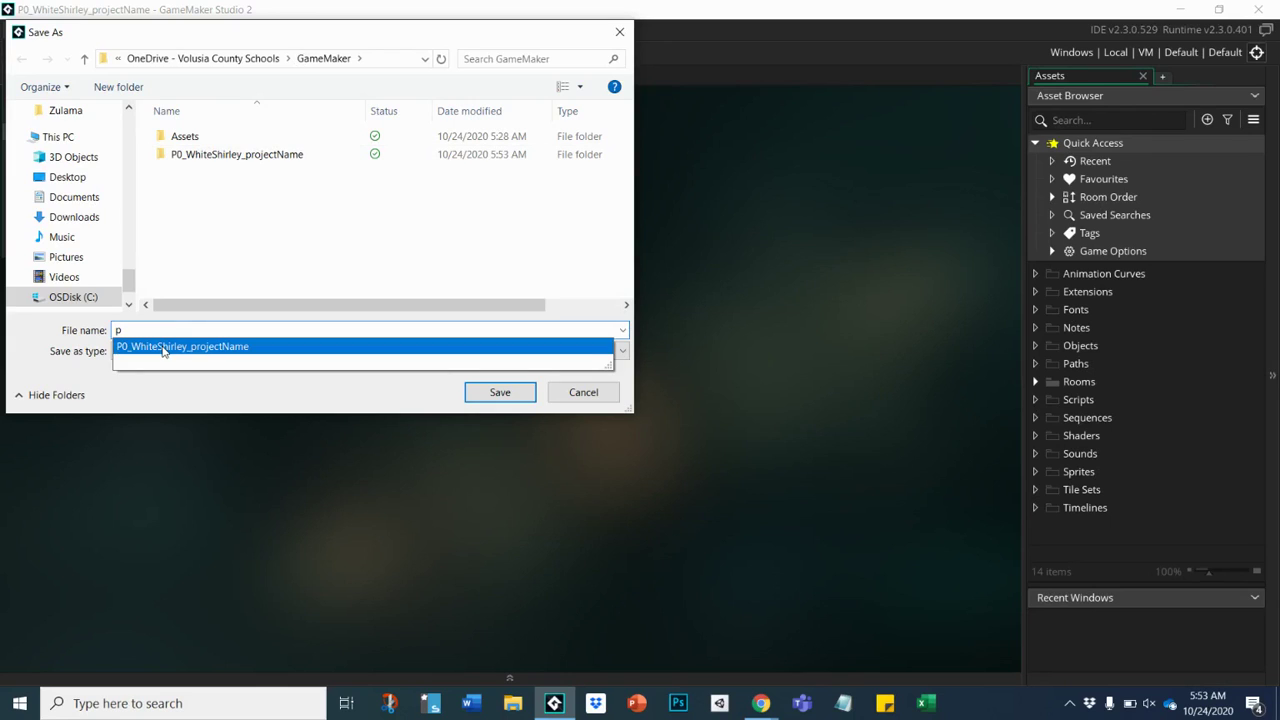
left_click(165, 347)
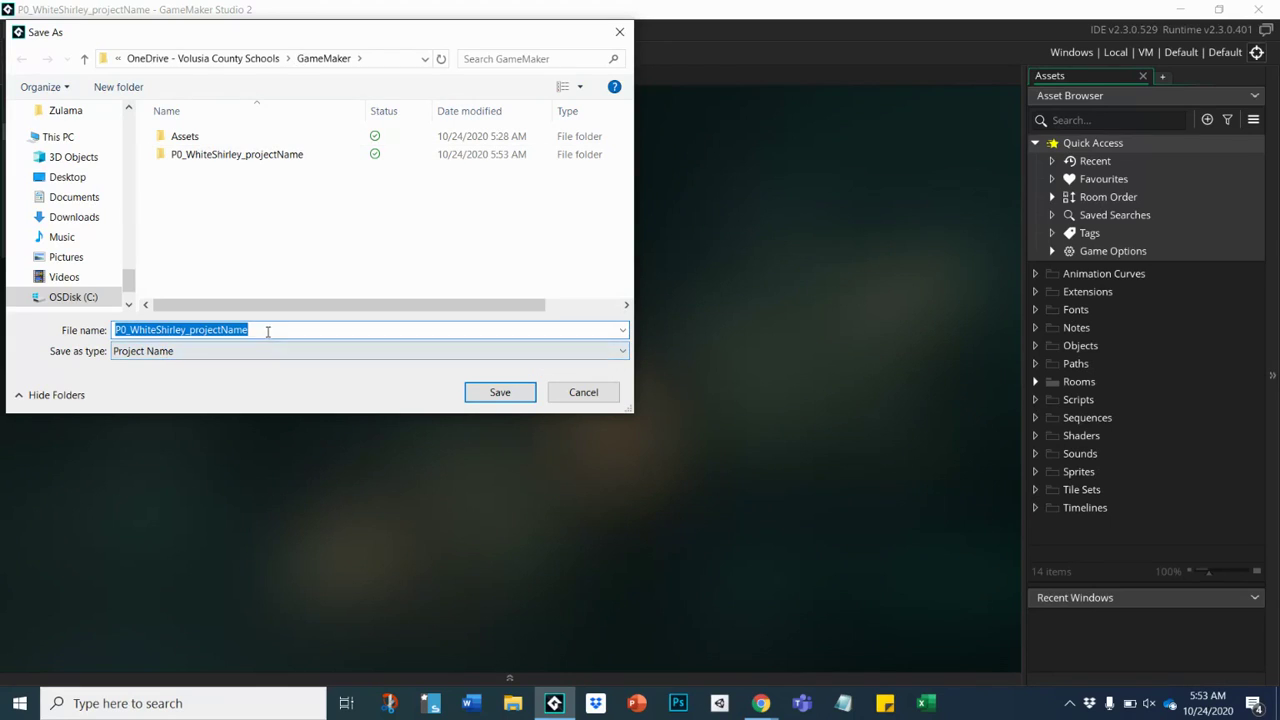
left_click(266, 333)
type("2")
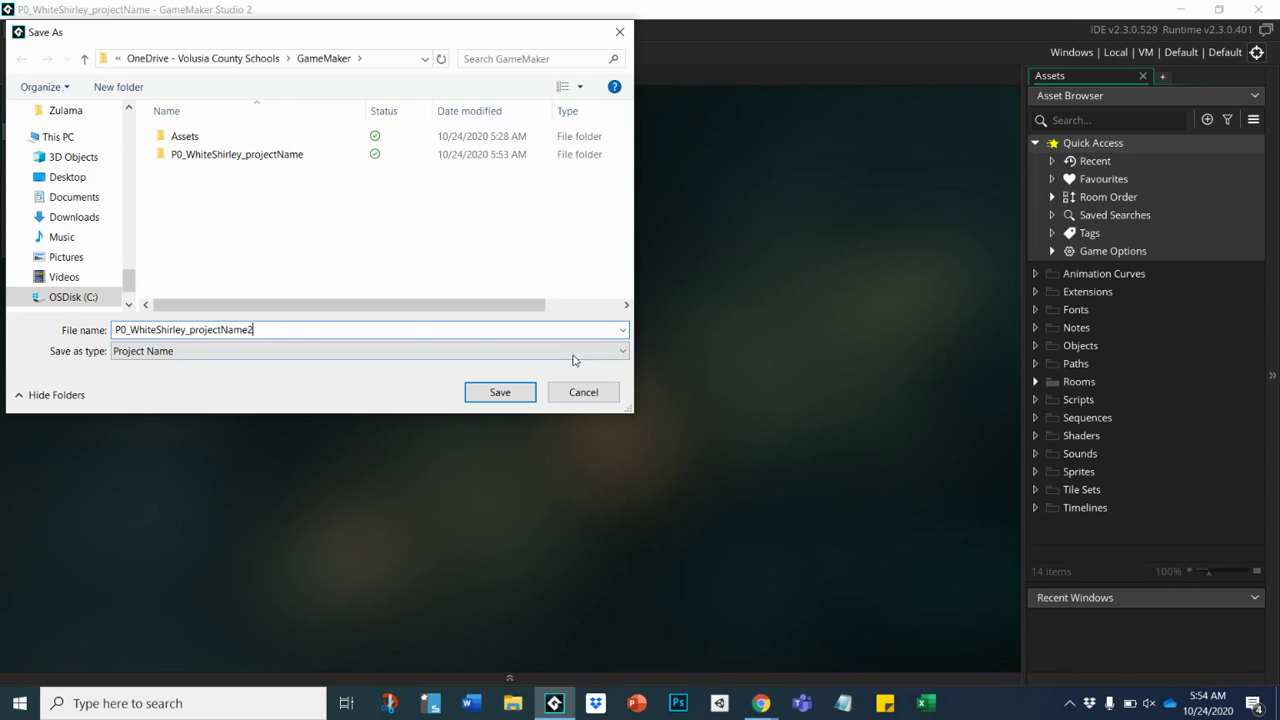
left_click(586, 396)
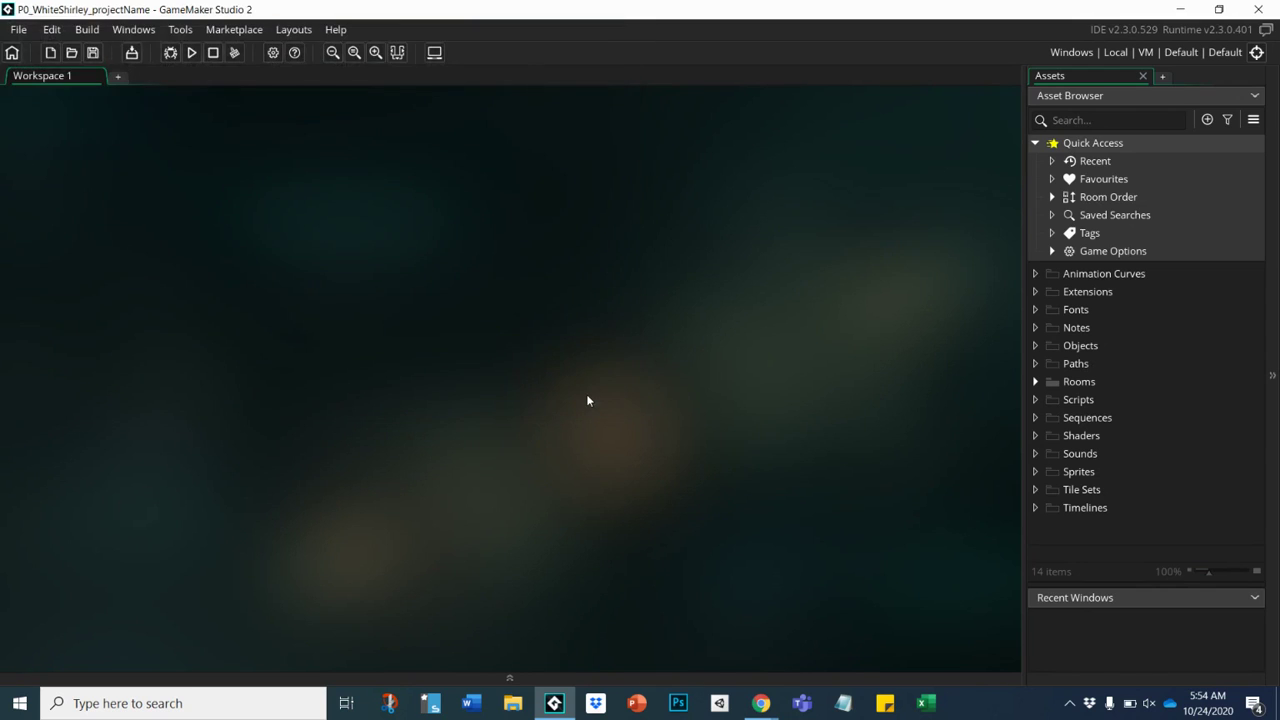
Check the Edit menu's Undo/Redo commands, then open the Build menu.
left_click(52, 31)
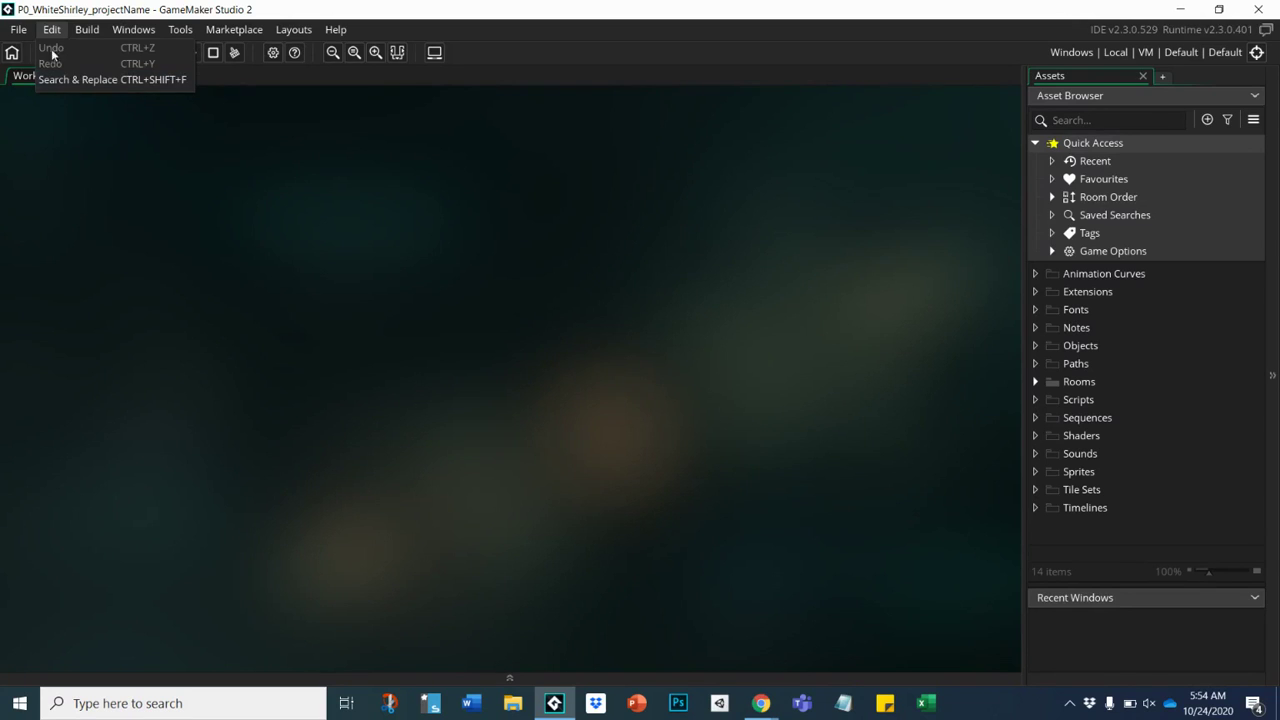
left_click(89, 32)
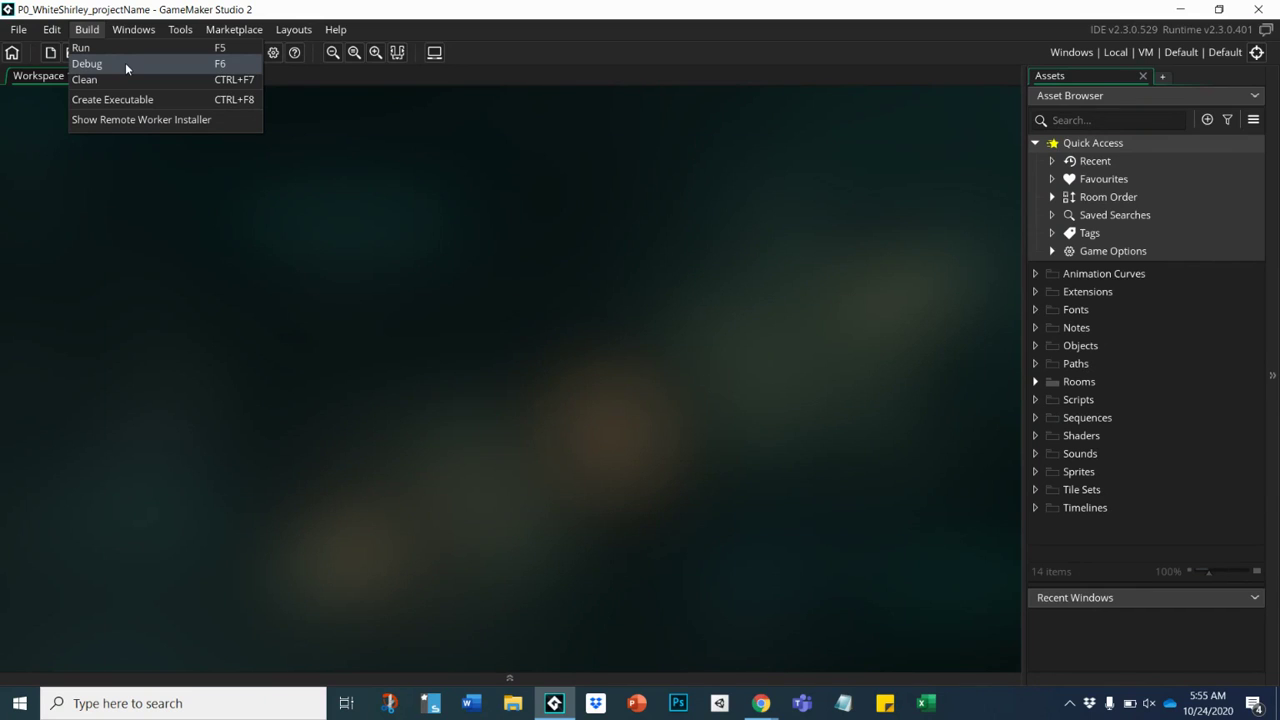
Start a Debug run from the Build menu, then bring up the Windows menu.
left_click(126, 67)
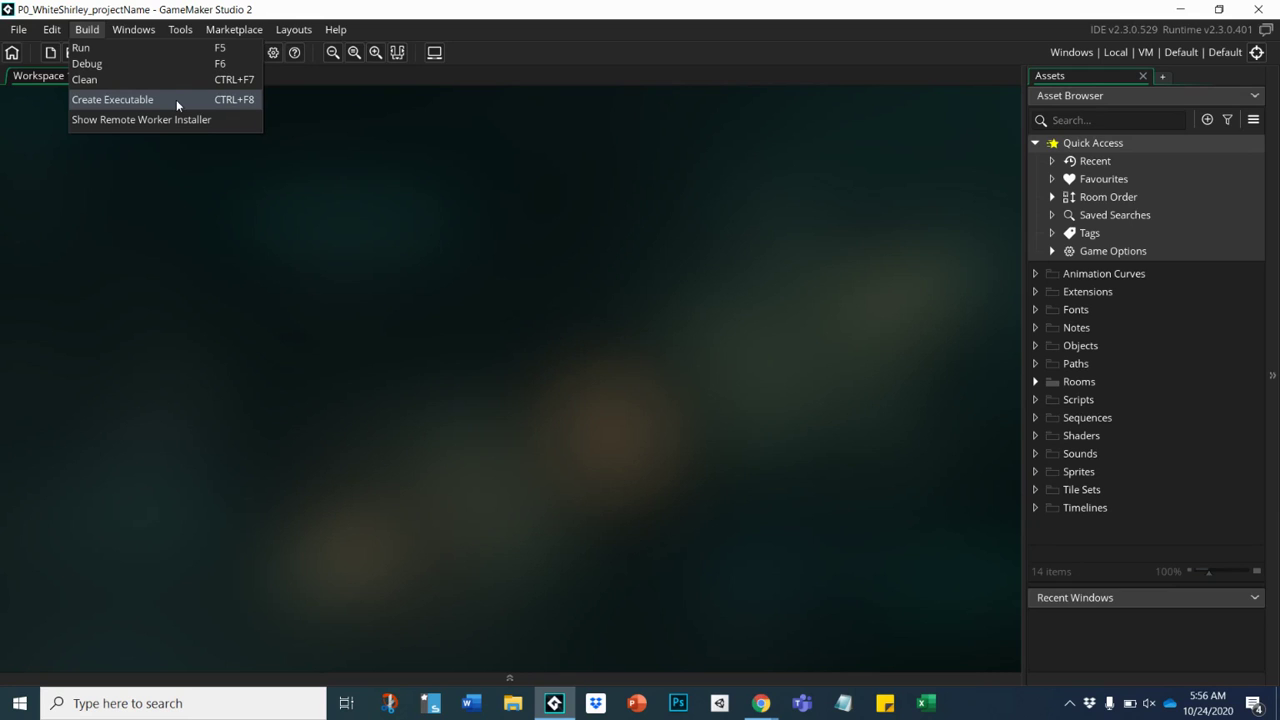
mouse_move(146, 33)
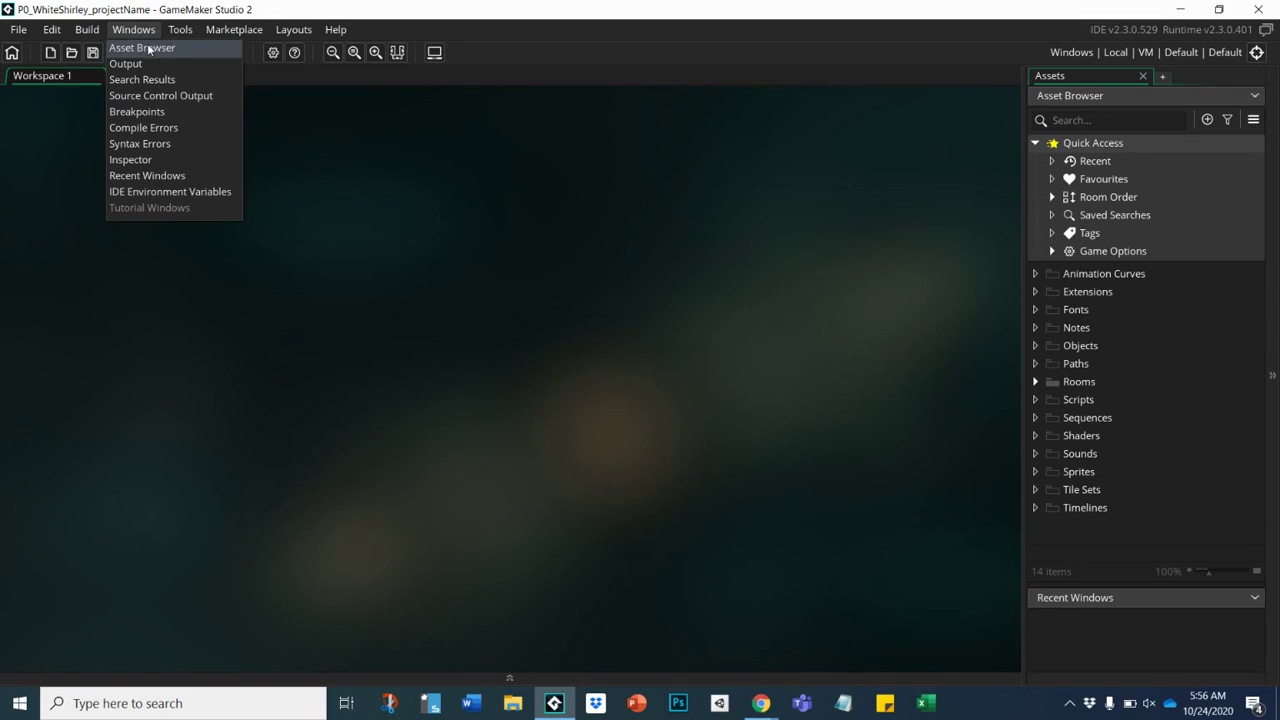
Close the Assets panel, reopen it via Windows > Asset Browser, and dock it on the right.
left_click(1141, 77)
left_click(1141, 77)
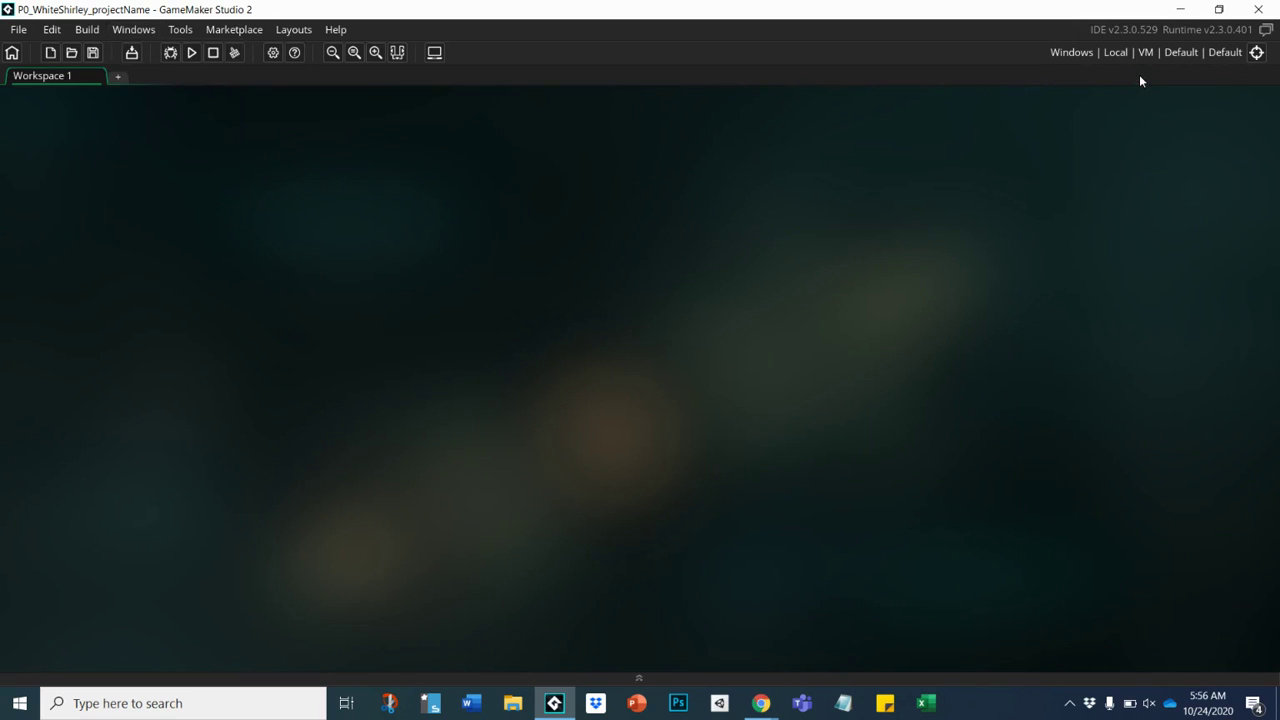
left_click(136, 32)
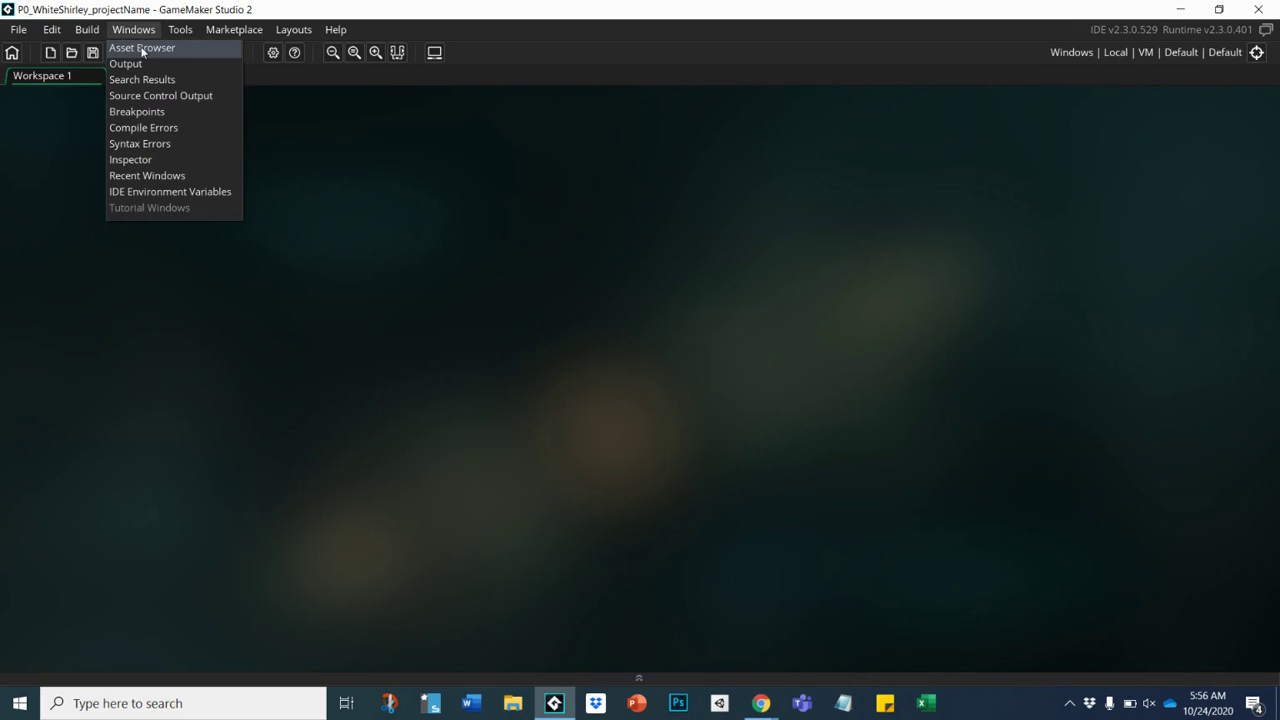
left_click(142, 48)
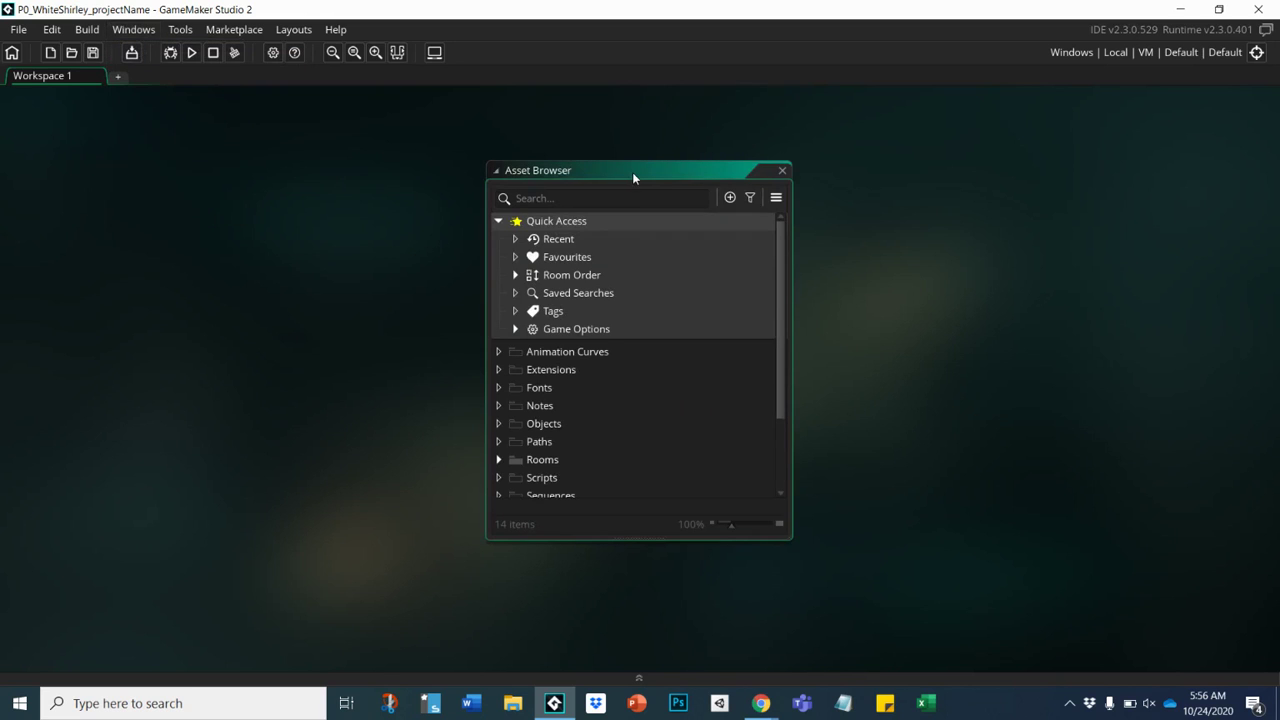
left_click_drag(626, 168, 1255, 190)
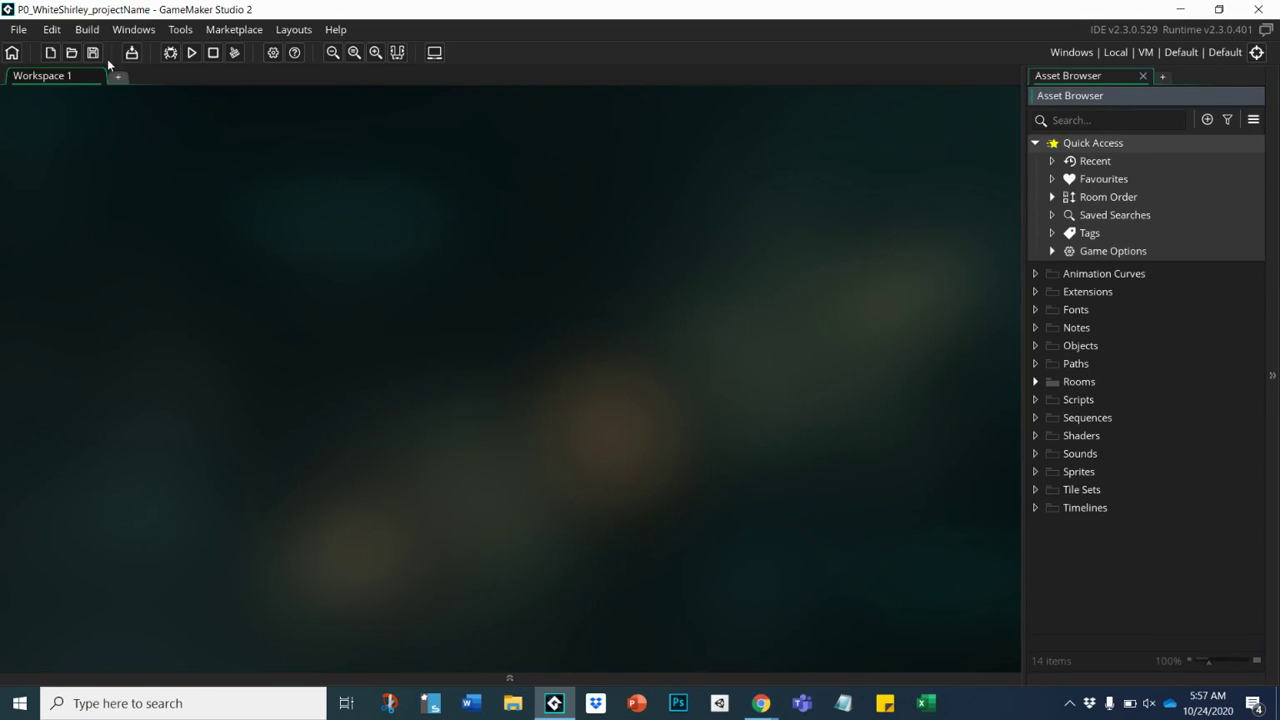
left_click(185, 34)
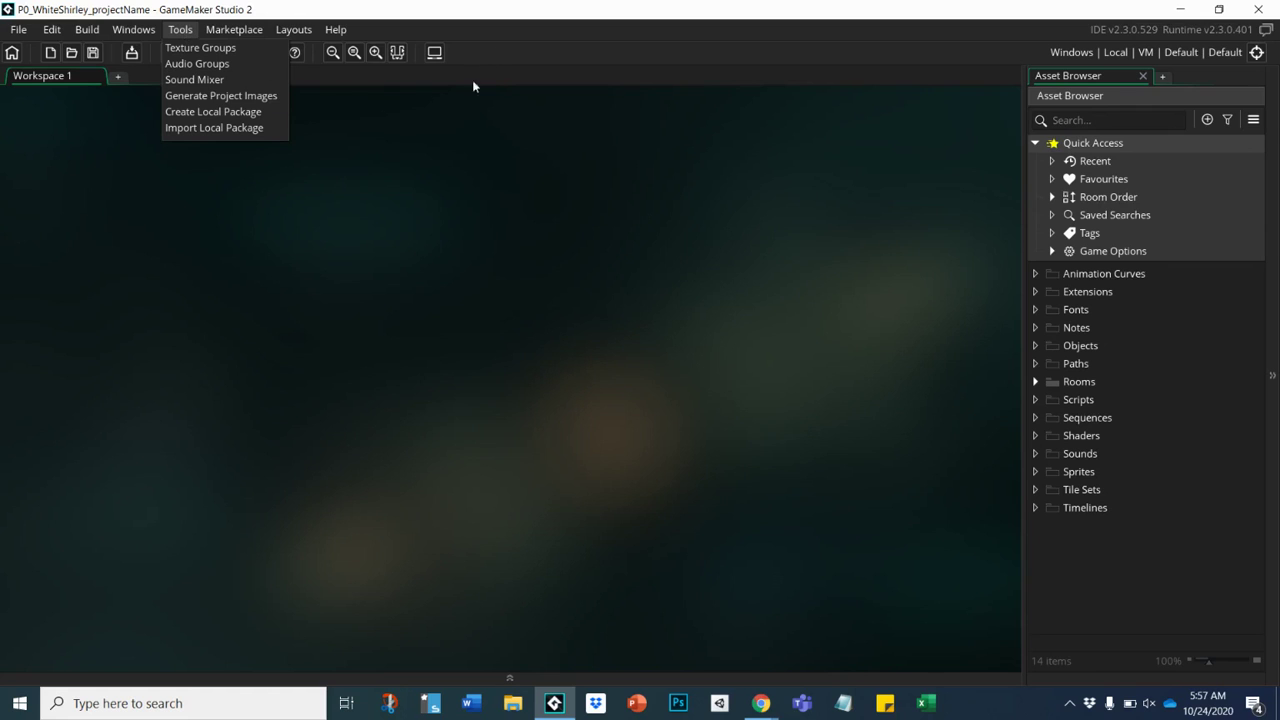
left_click(484, 119)
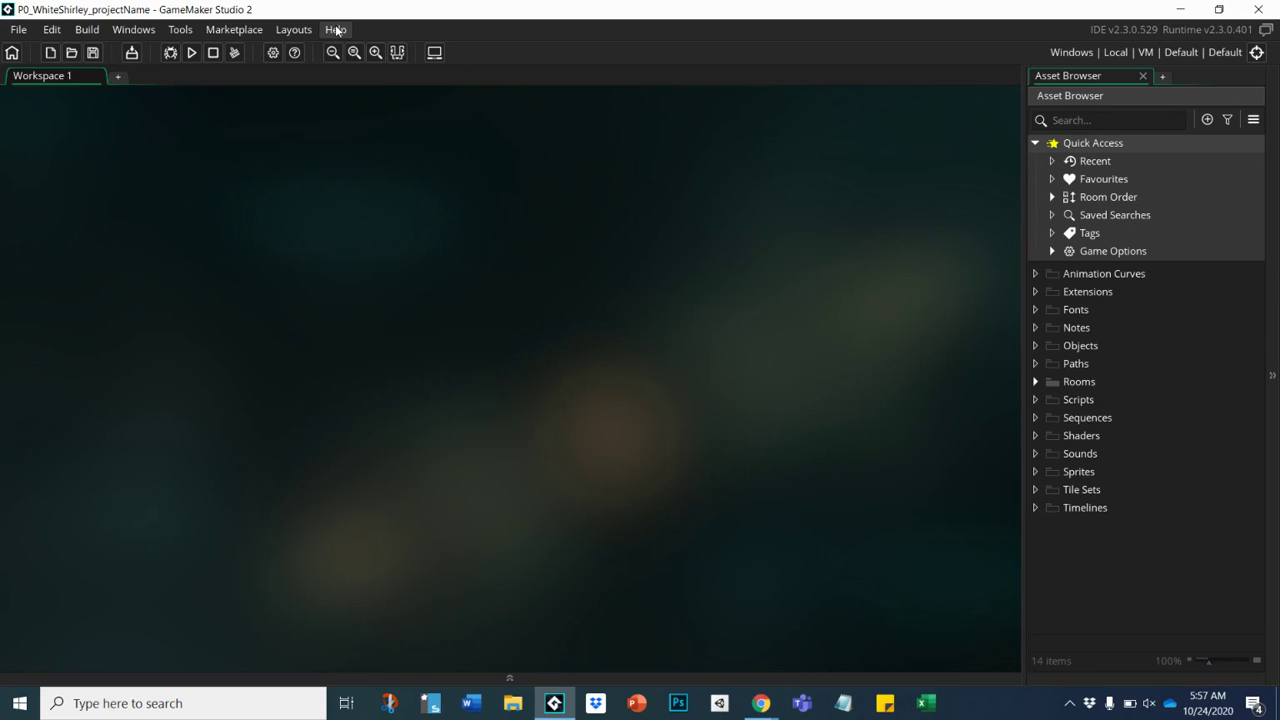
Choose Help > Open Manual to view the GameMaker Studio 2 Manual in the browser.
left_click(336, 30)
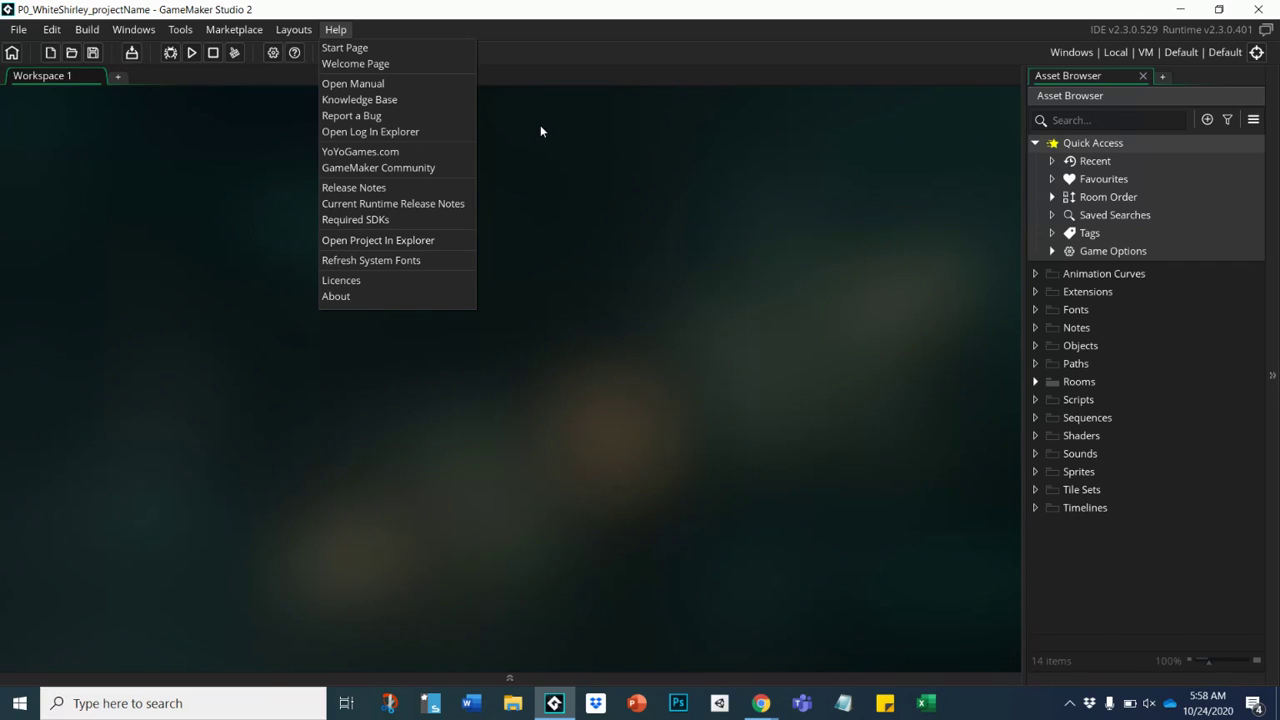
left_click(358, 86)
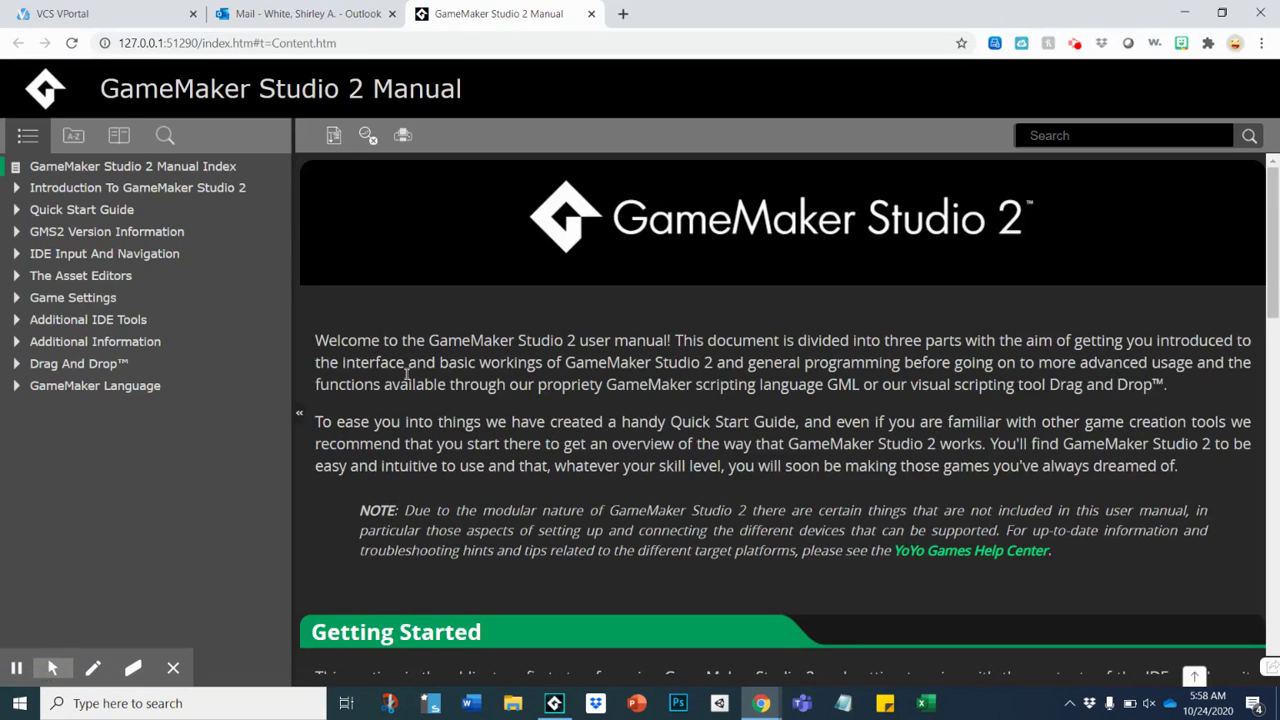
Scroll down and back up through the manual's welcome page.
scroll(405, 375, "down", 4)
scroll(406, 379, "up", 1)
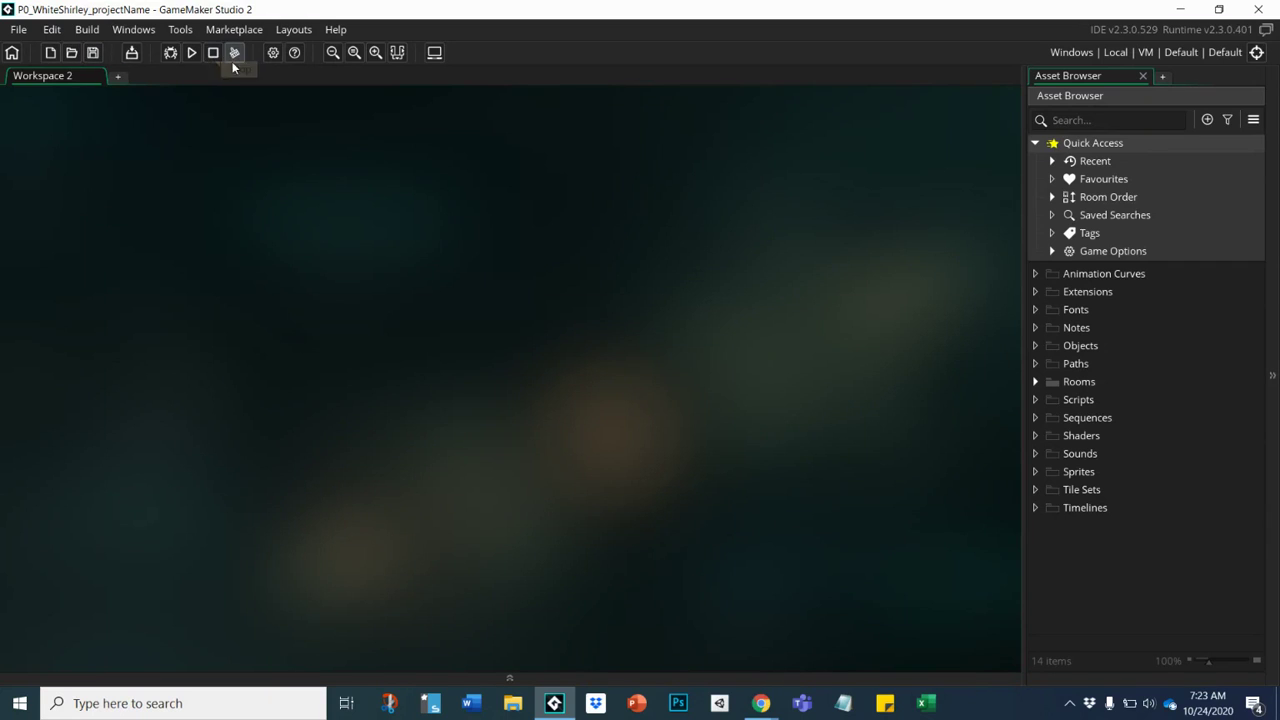
left_click(11, 53)
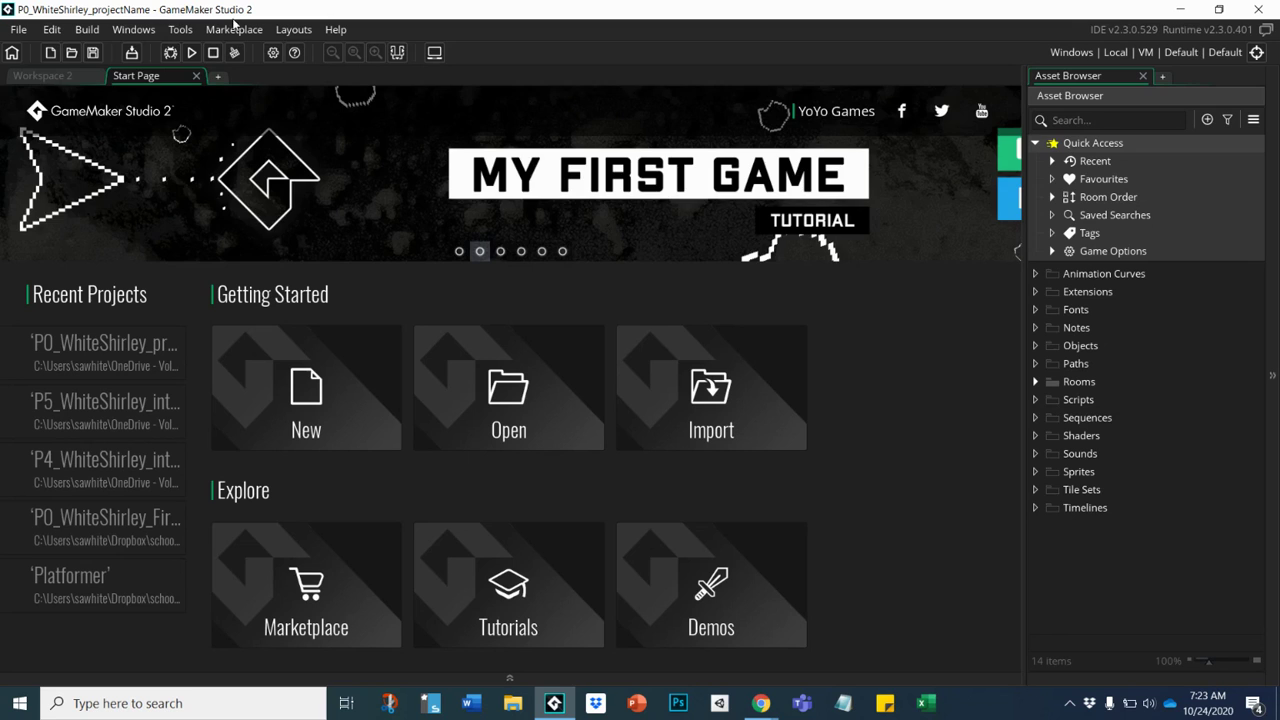
left_click(196, 76)
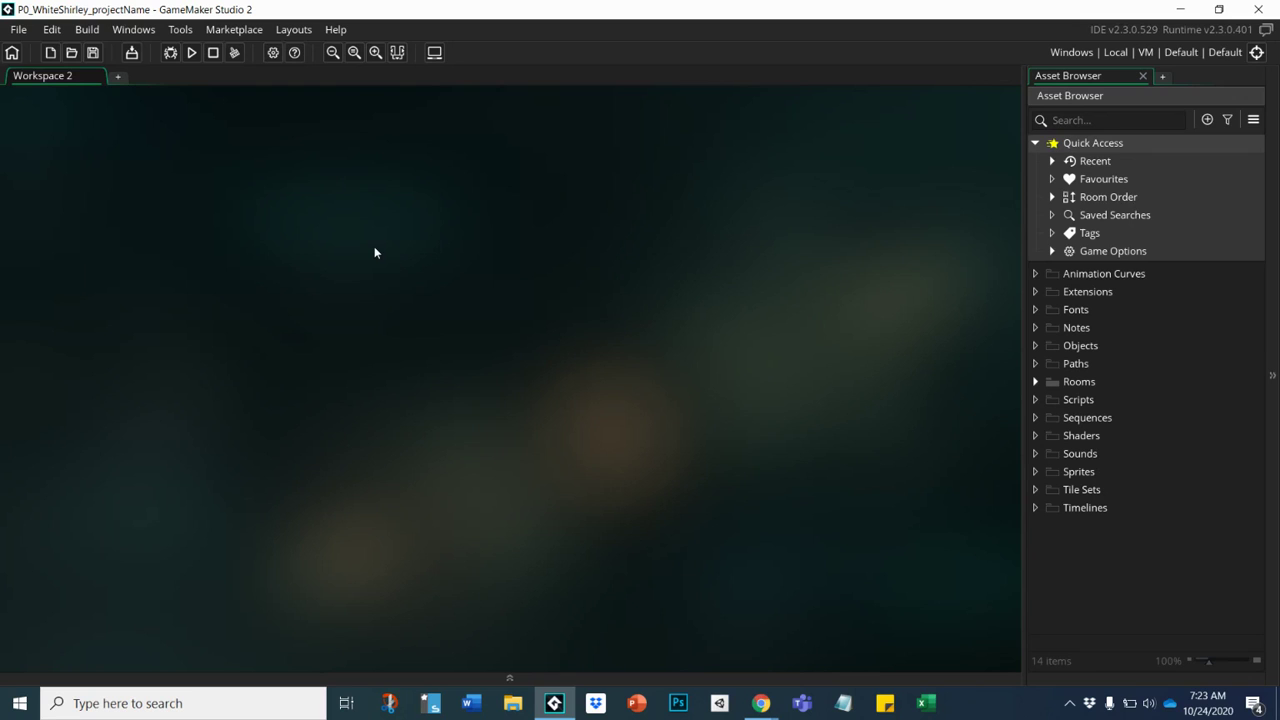
Add three new workspaces: Workspace 3, 4 and 5.
left_click(117, 76)
left_click(218, 77)
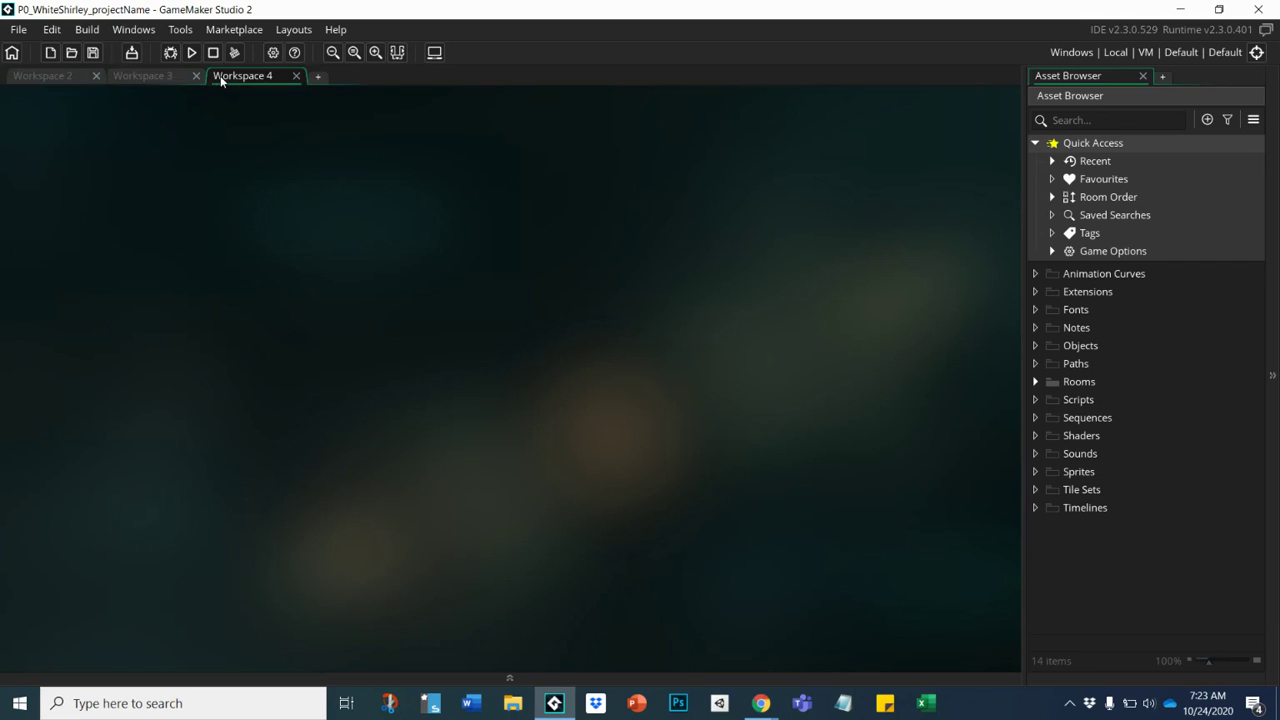
left_click(314, 78)
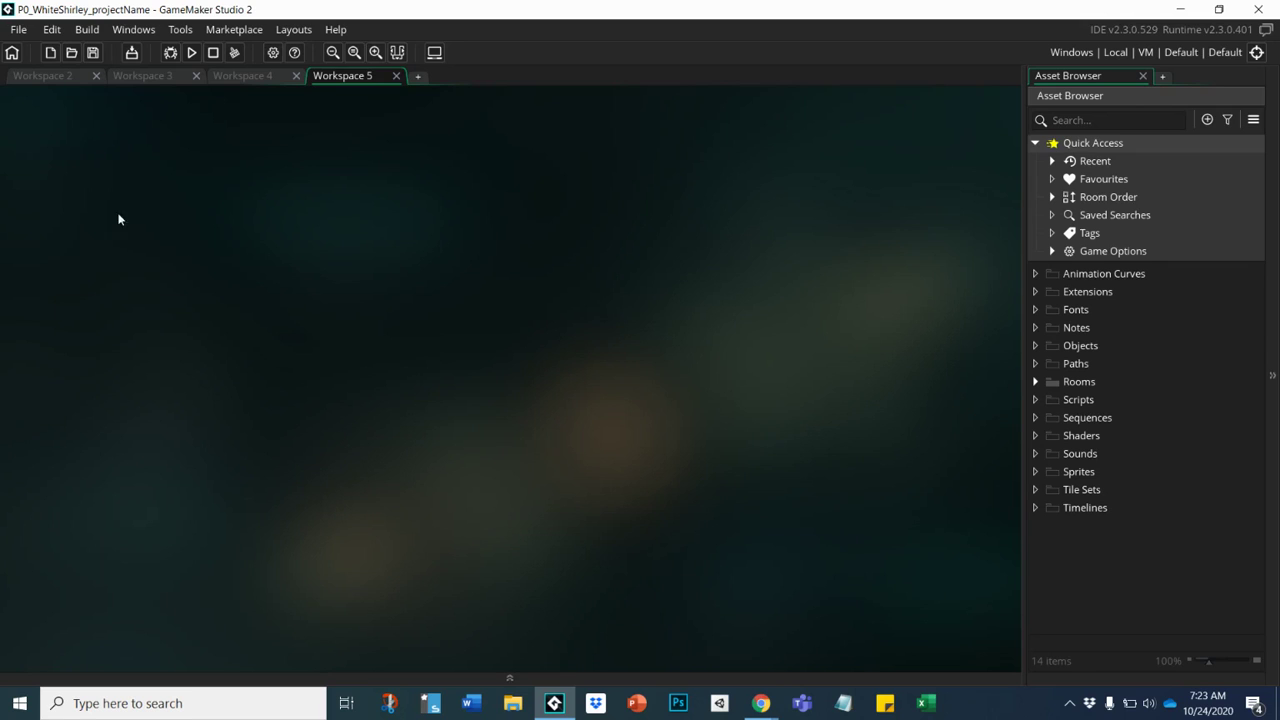
Close Workspaces 5, 4 and 3, add a fresh Workspace 3, and close Workspace 2.
left_click(396, 76)
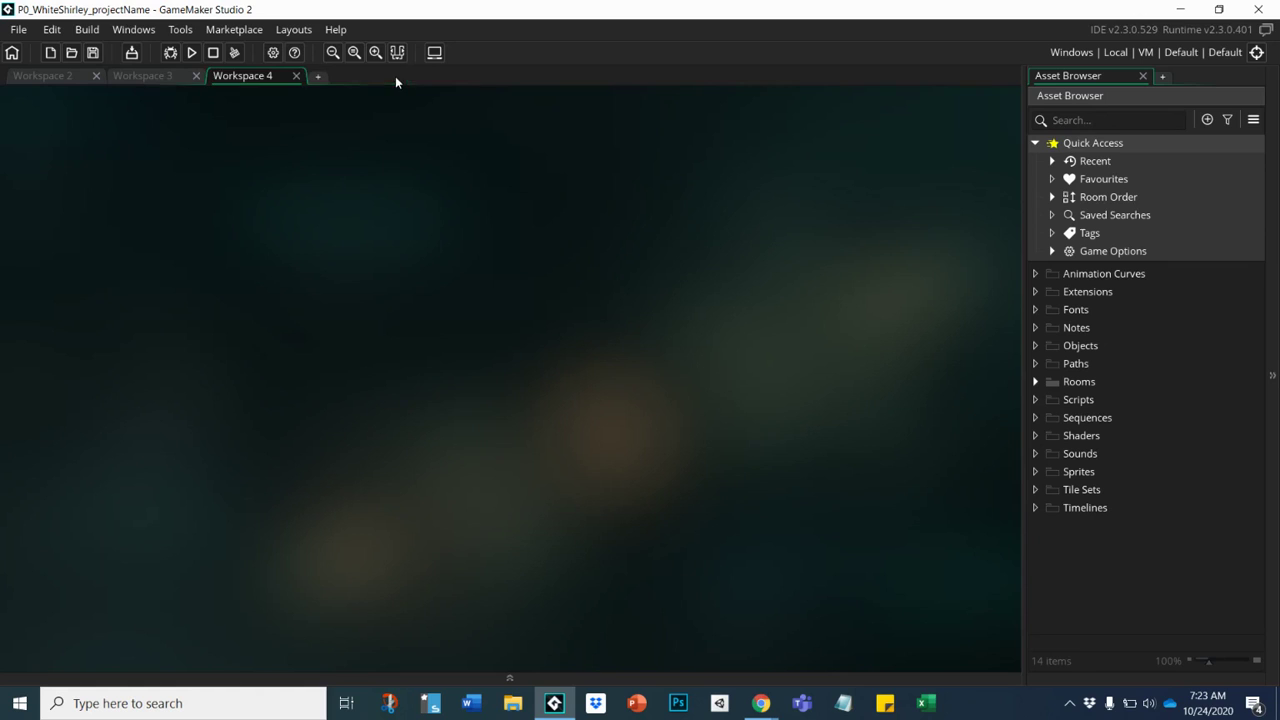
left_click(296, 76)
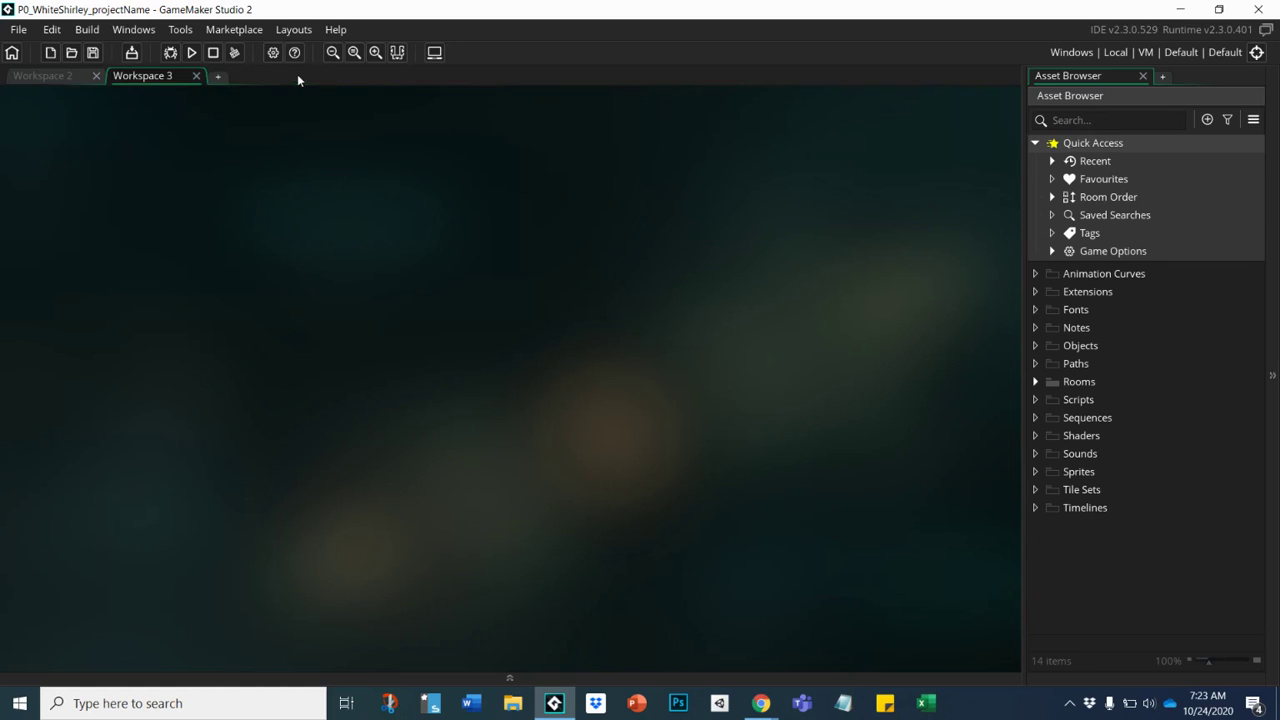
left_click(196, 76)
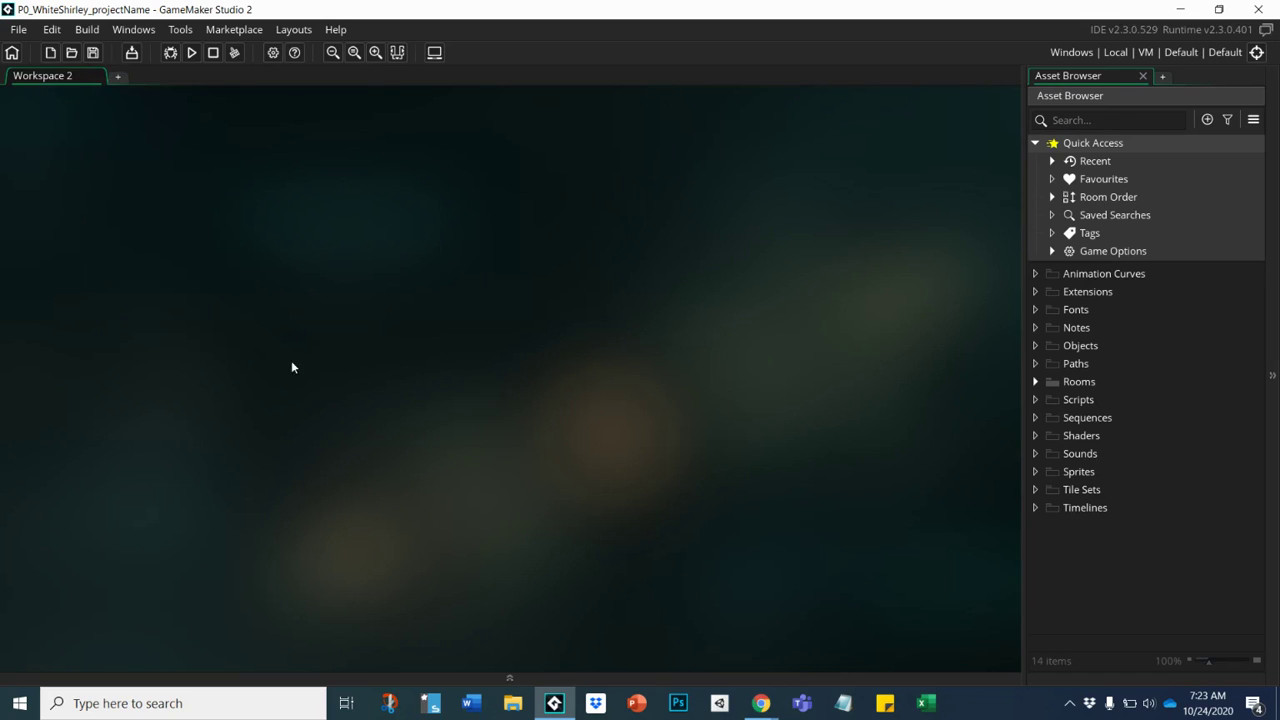
left_click(118, 80)
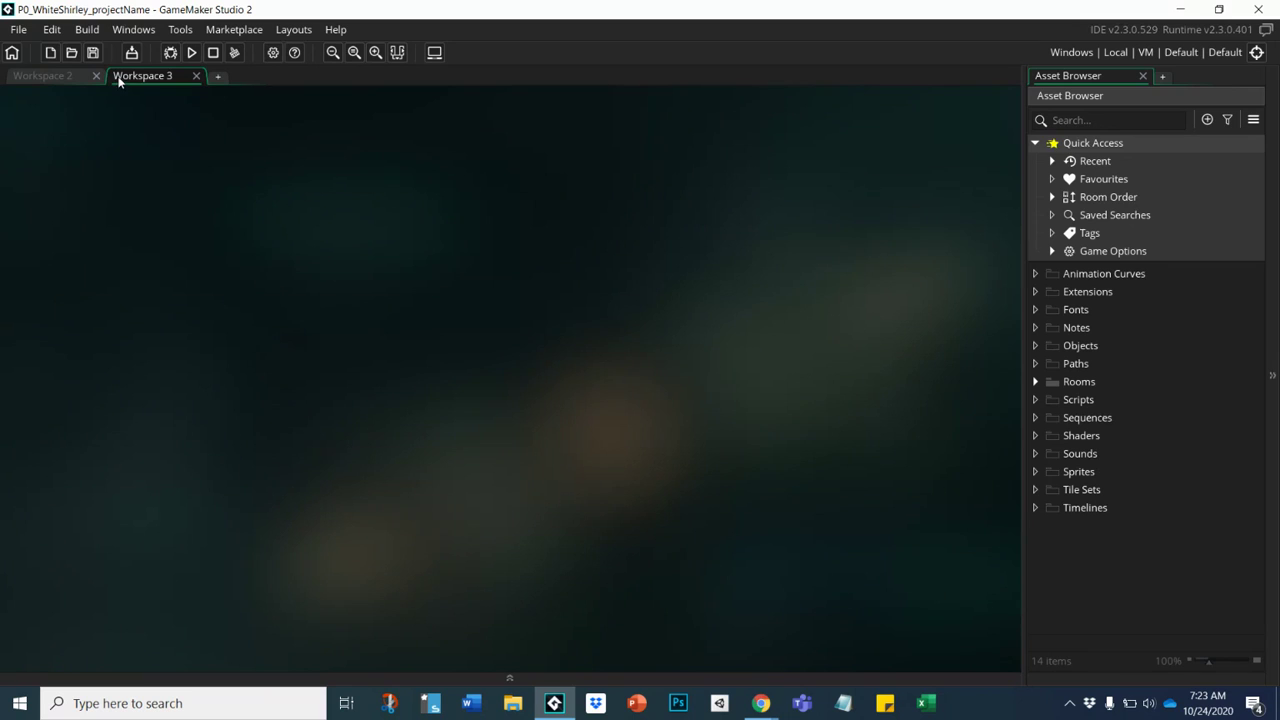
left_click(97, 77)
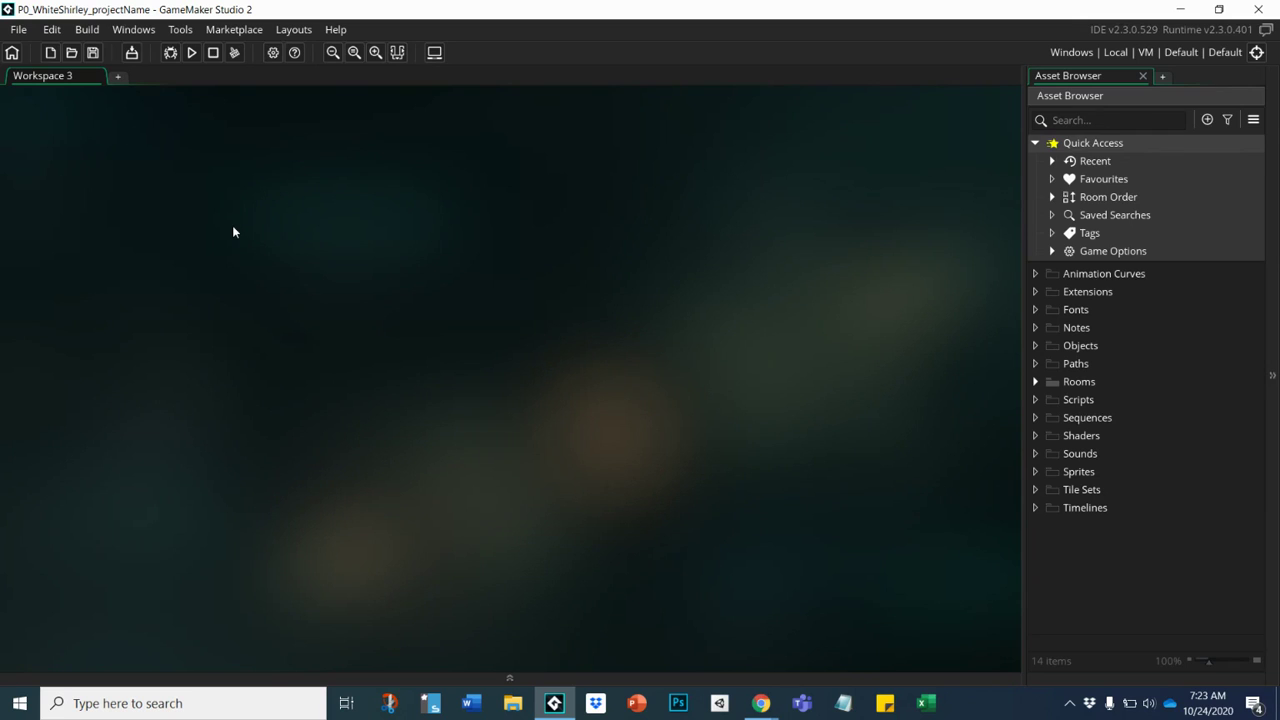
Save the project twice with the toolbar Save Project button (Ctrl+S).
left_click(95, 57)
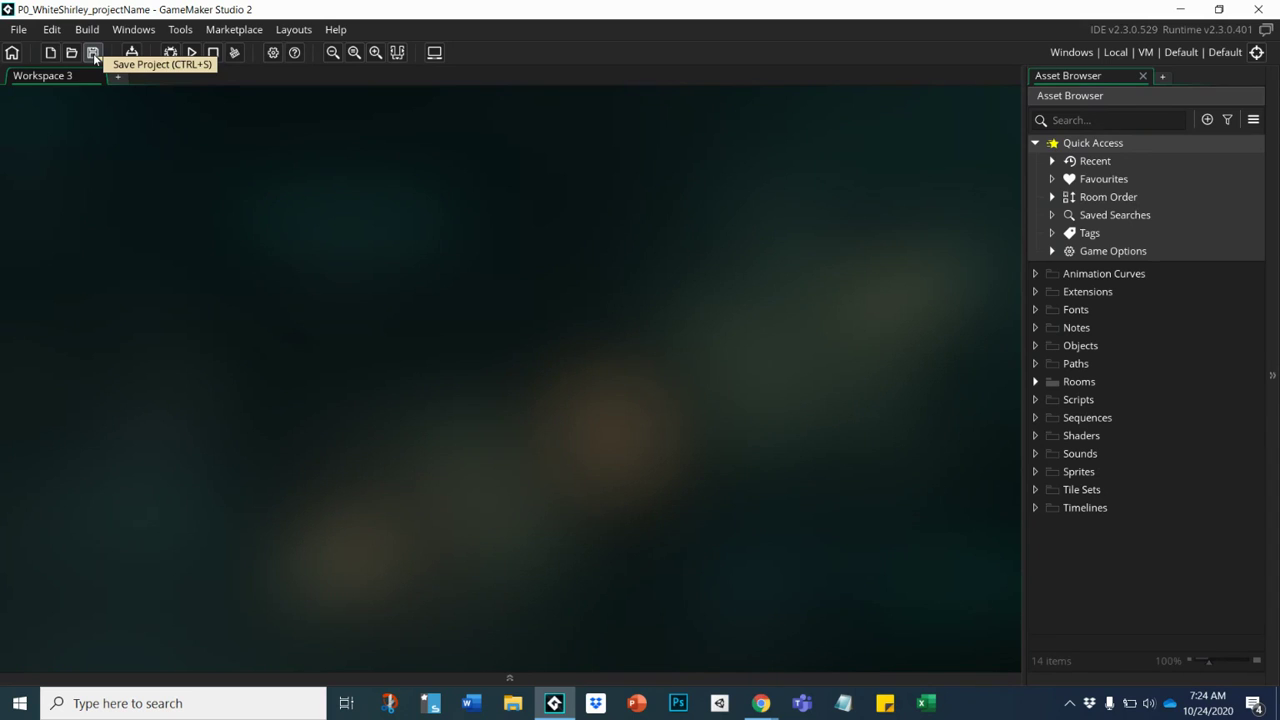
left_click(95, 57)
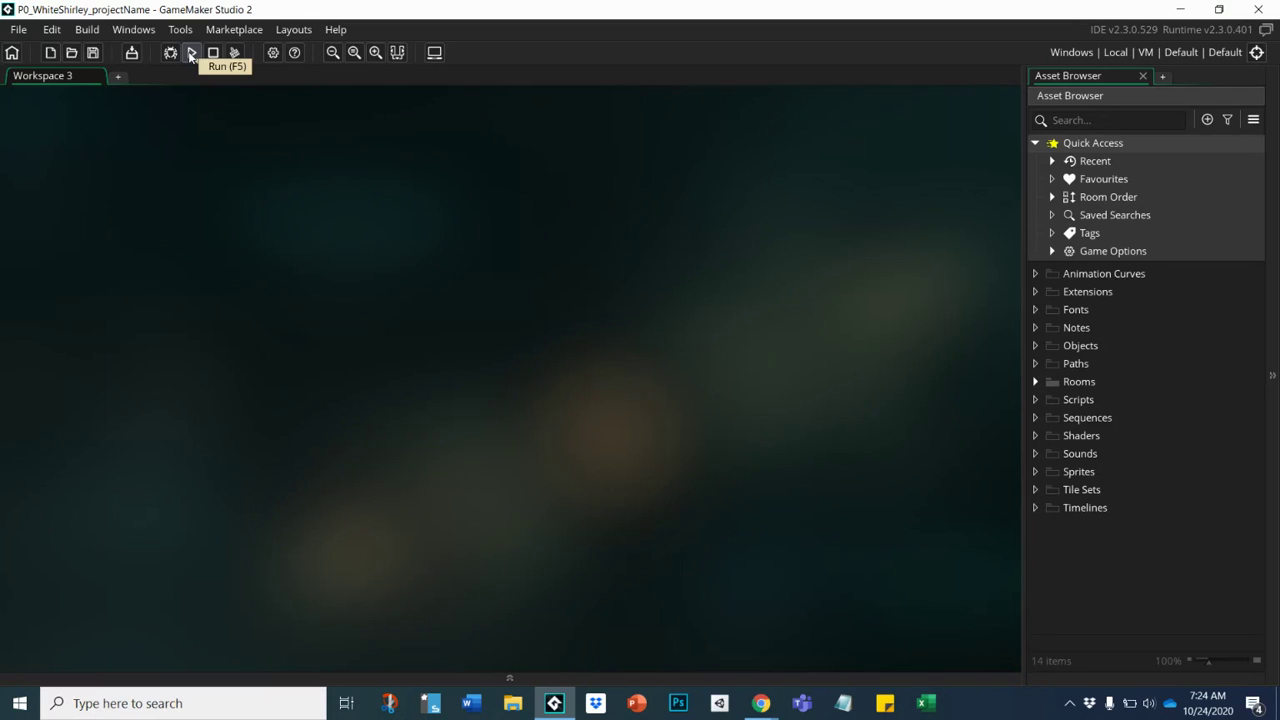
Run the empty project, stop it, and run it again.
left_click(191, 56)
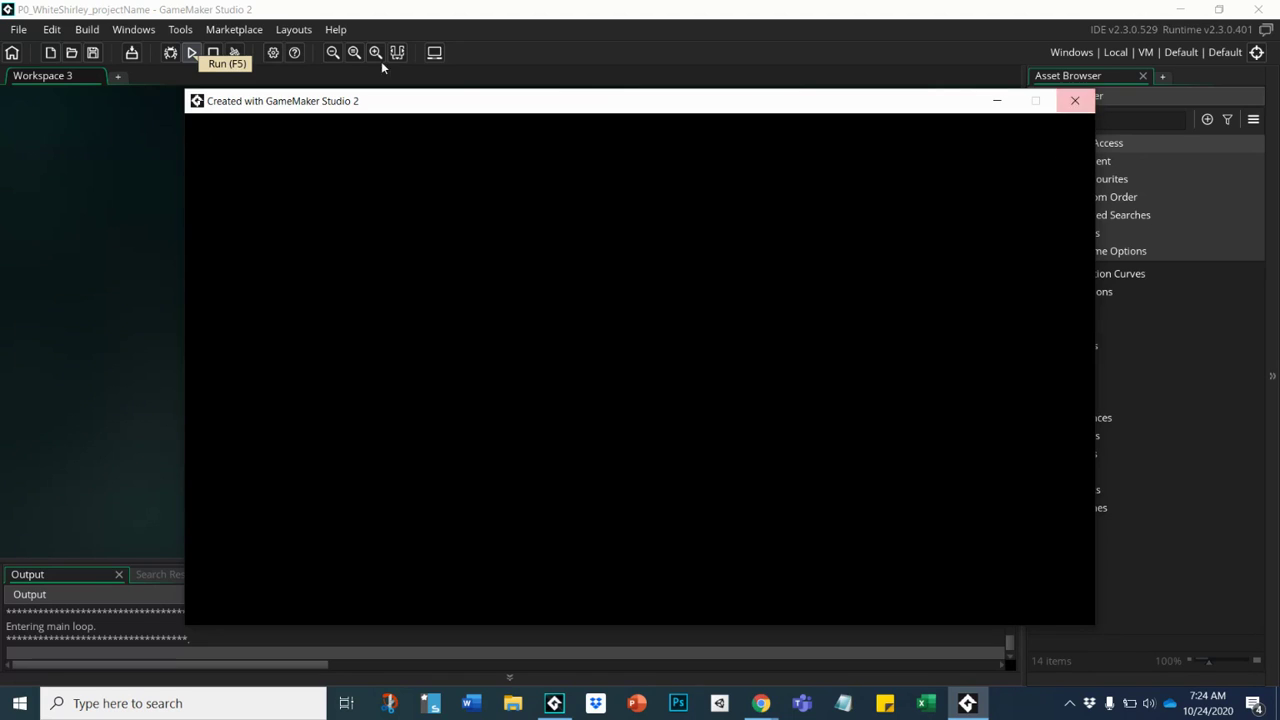
left_click(212, 53)
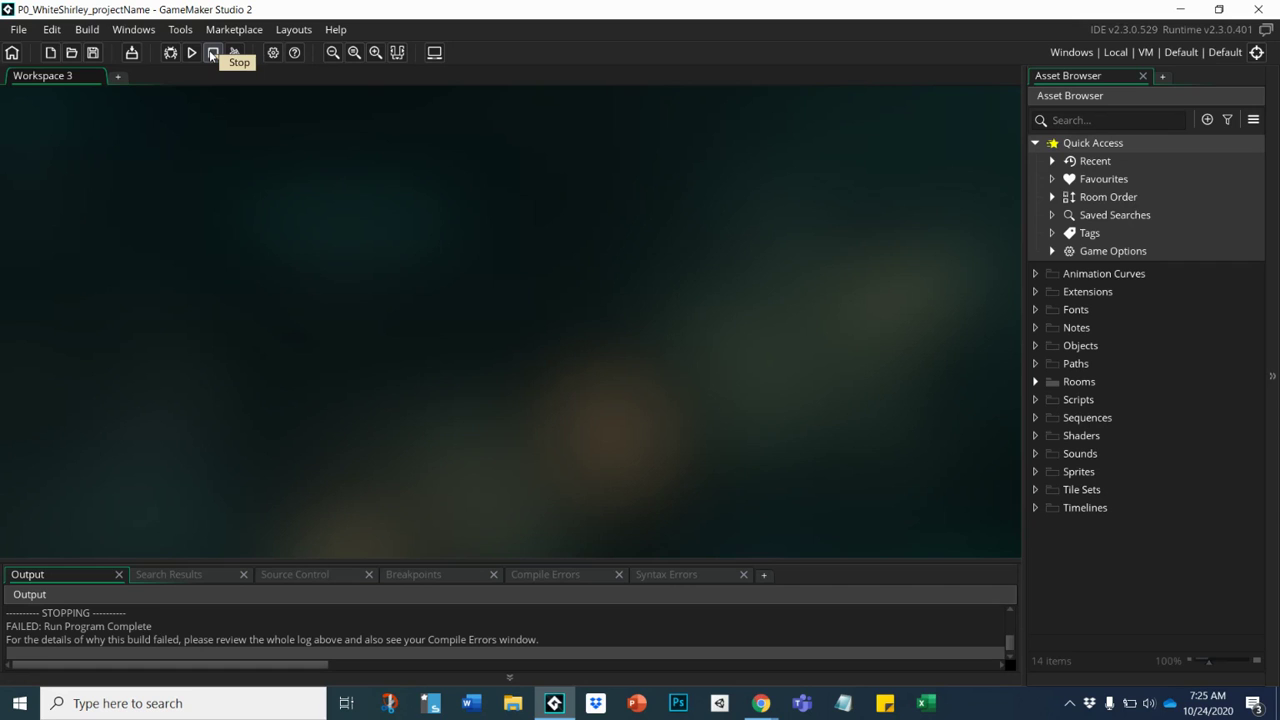
left_click(190, 53)
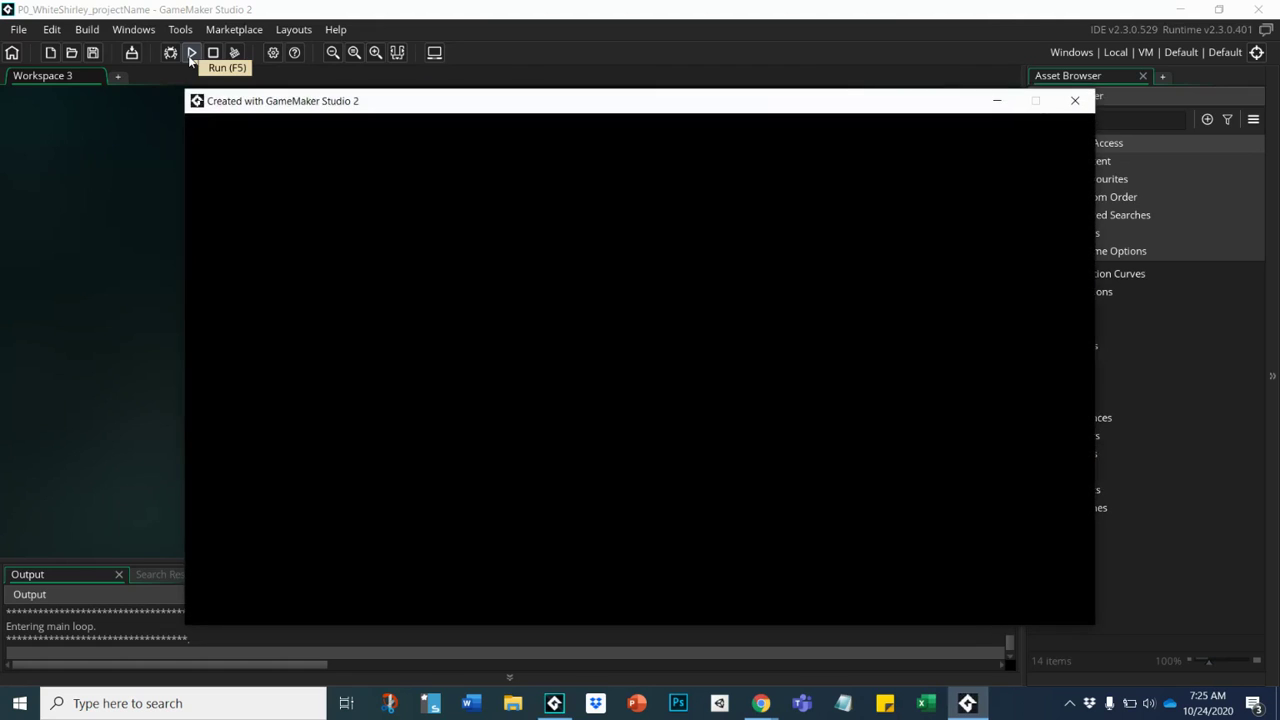
left_click(110, 244)
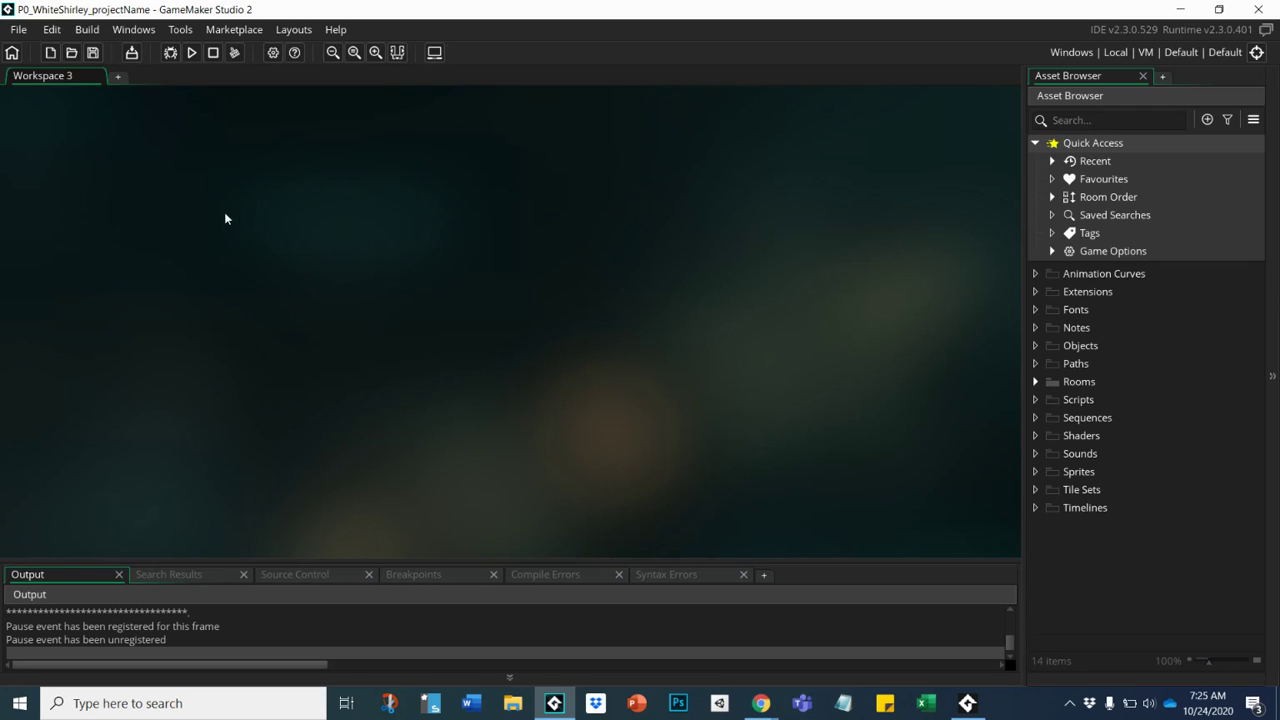
Run again while it's running, confirm stopping the current run, then close the game window.
left_click(191, 52)
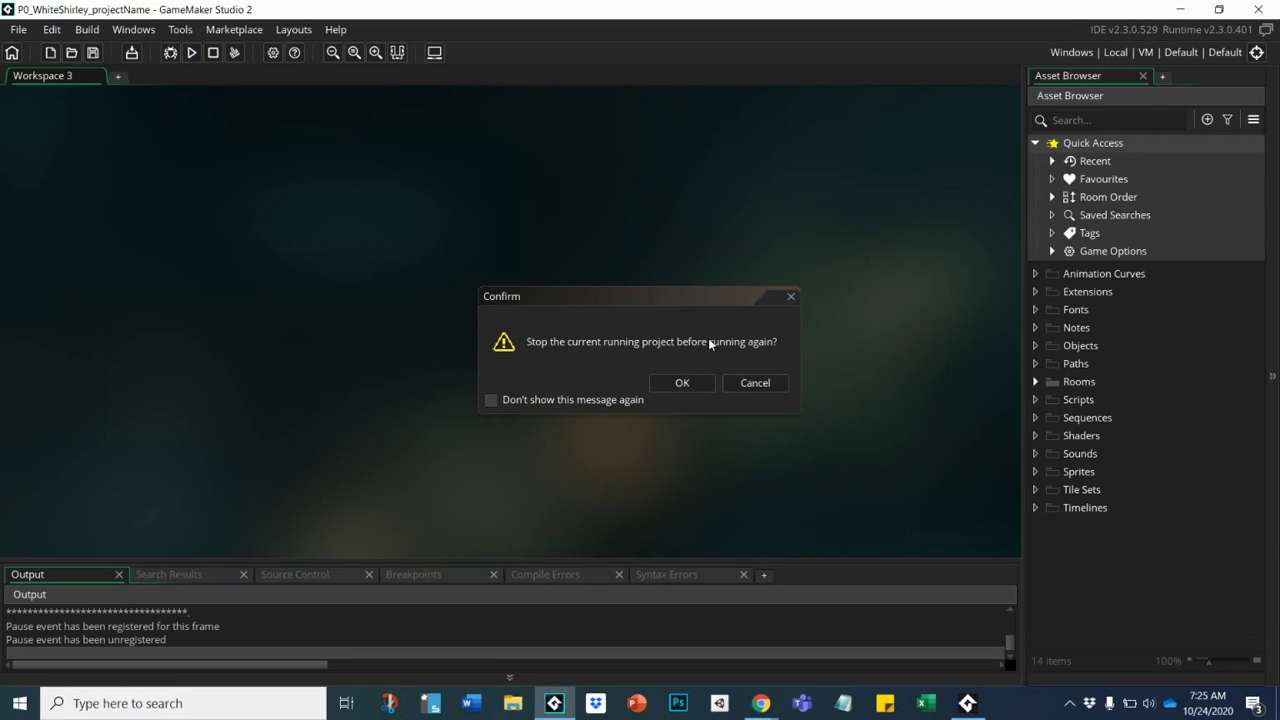
left_click(675, 391)
left_click(675, 391)
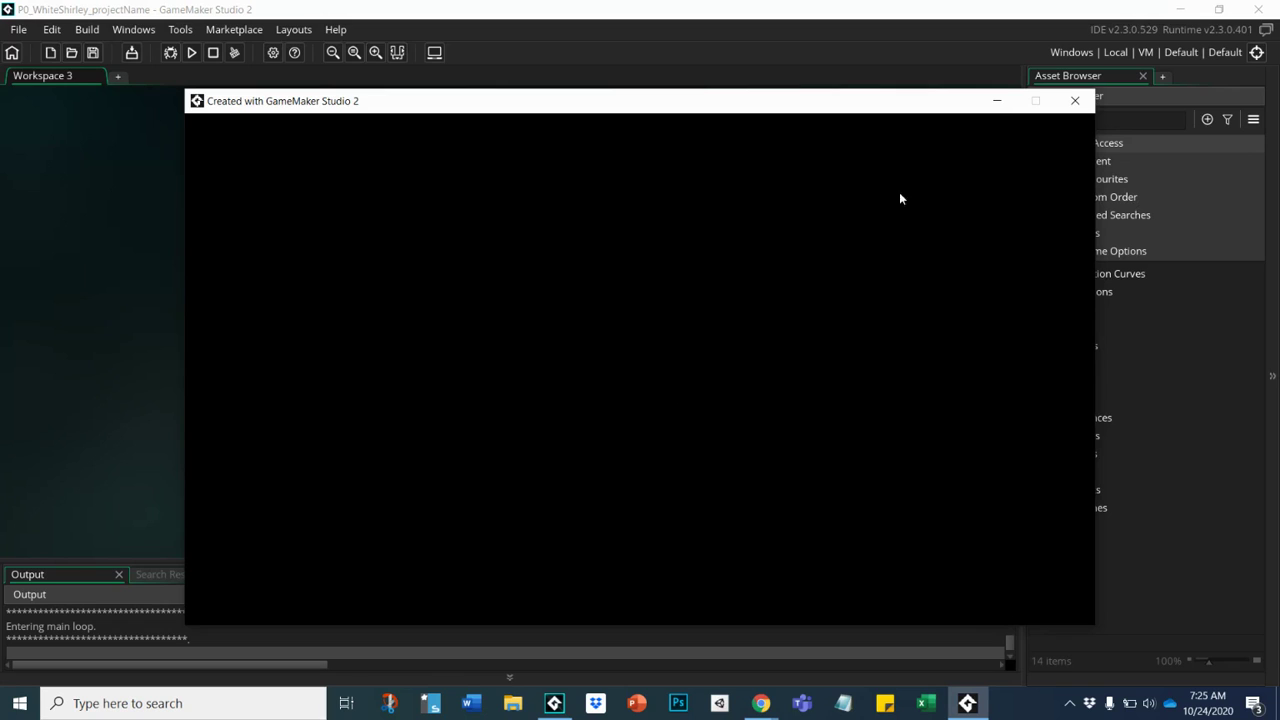
left_click(1078, 101)
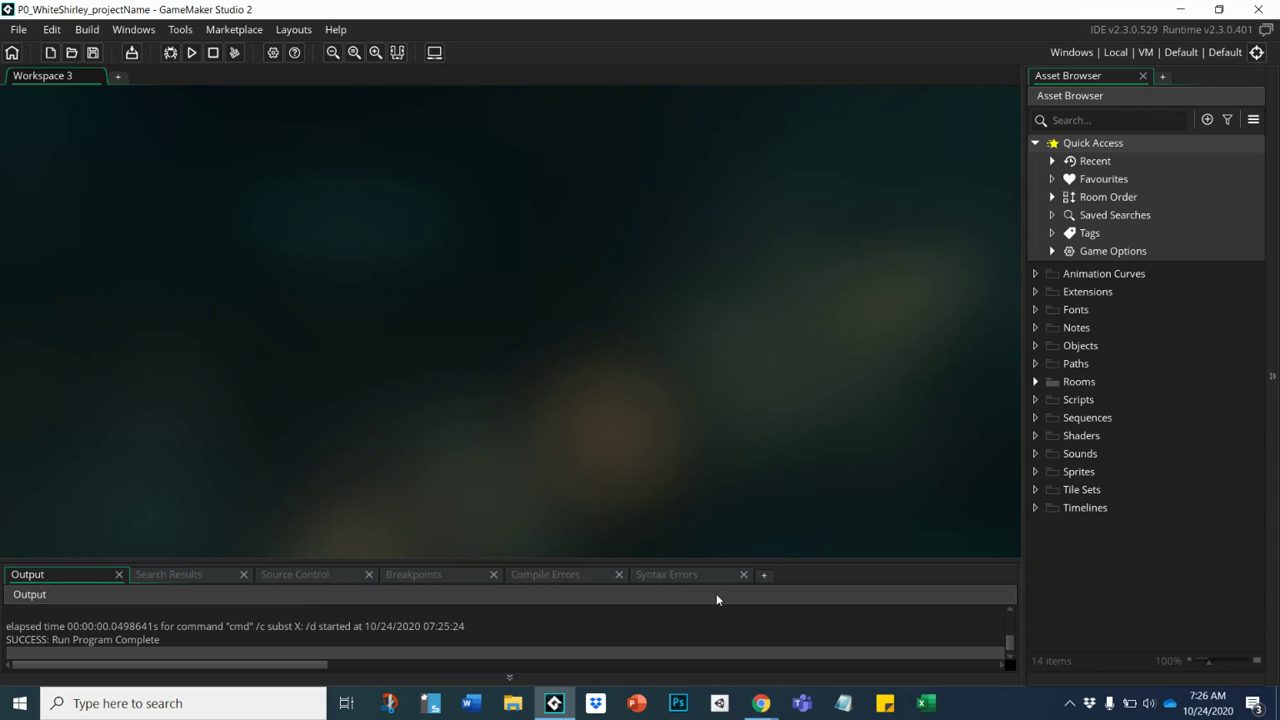
Expand the Rooms folder and open Room1 in the room editor.
left_click(1040, 388)
left_click(1097, 405)
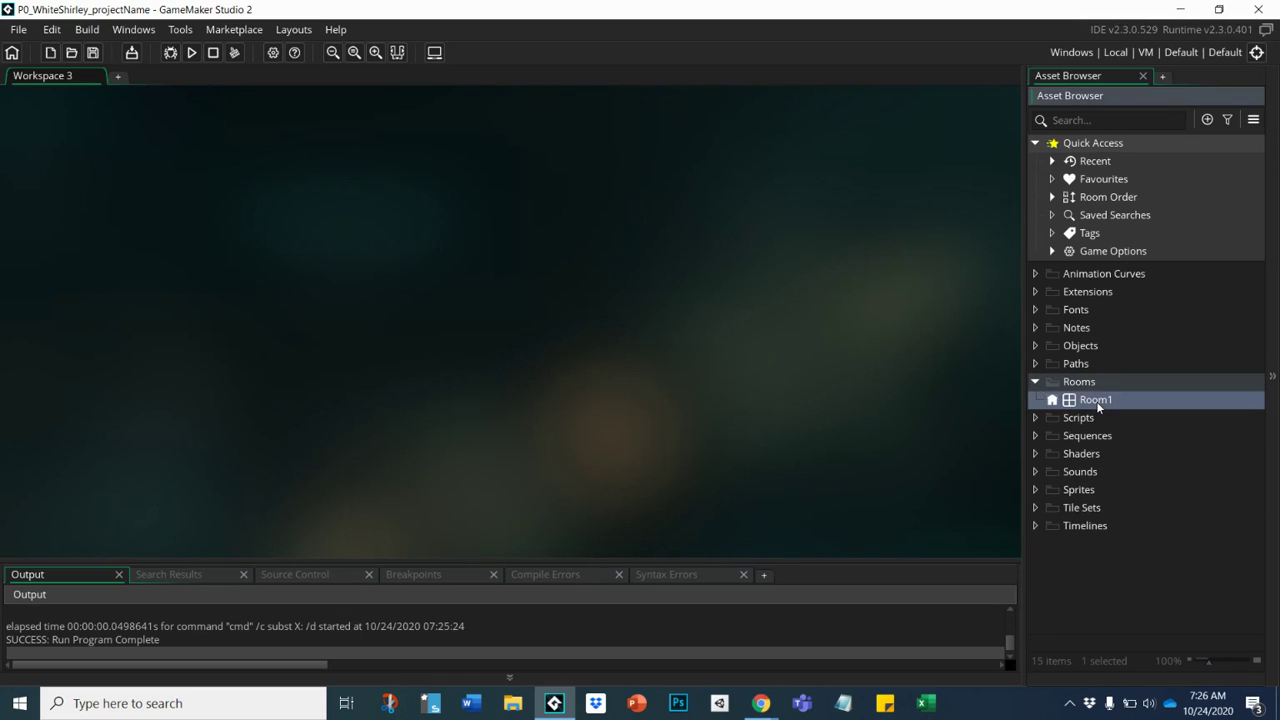
double_click(1097, 405)
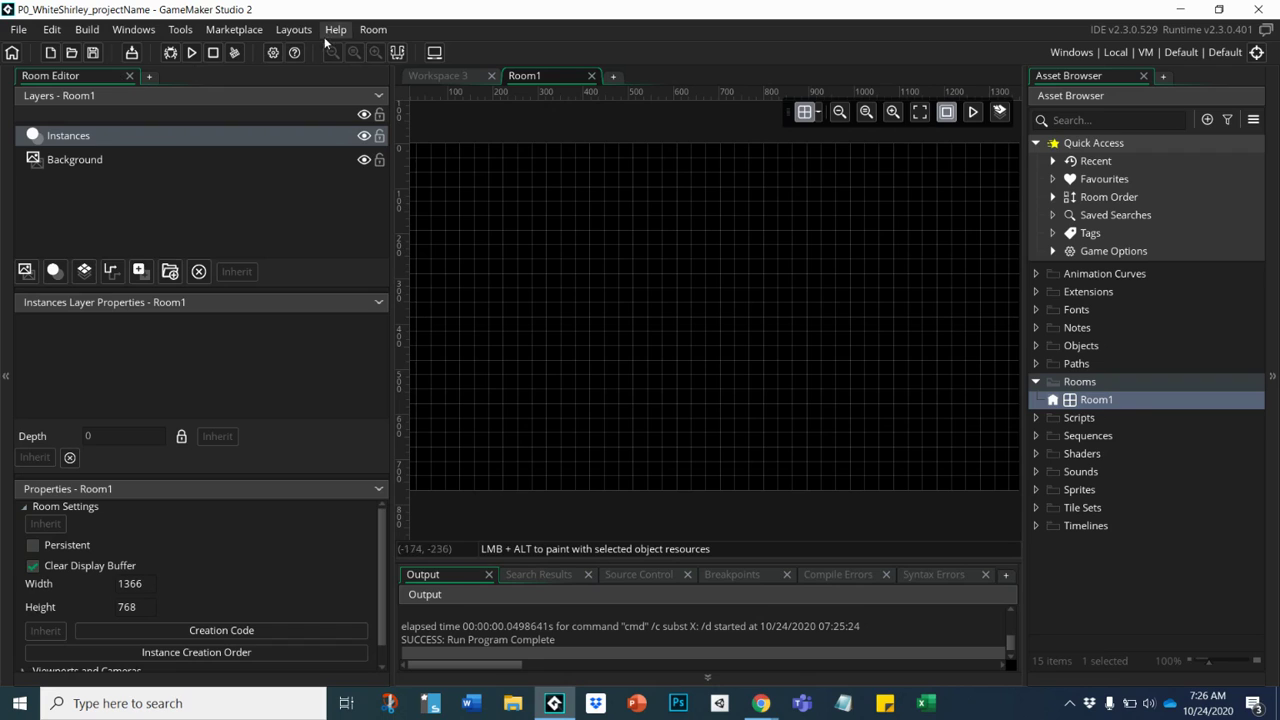
Collapse and restore all dock panels twice with the Collapse/Expand toggle (F12).
left_click(398, 53)
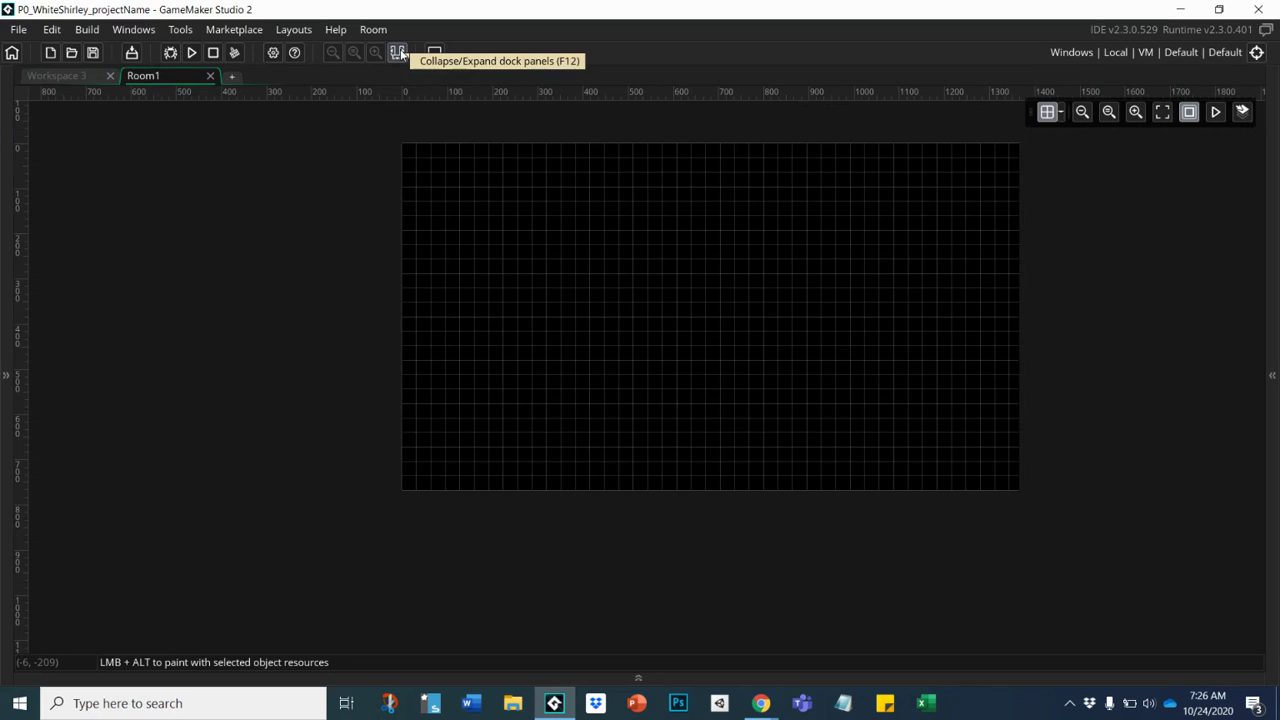
left_click(398, 53)
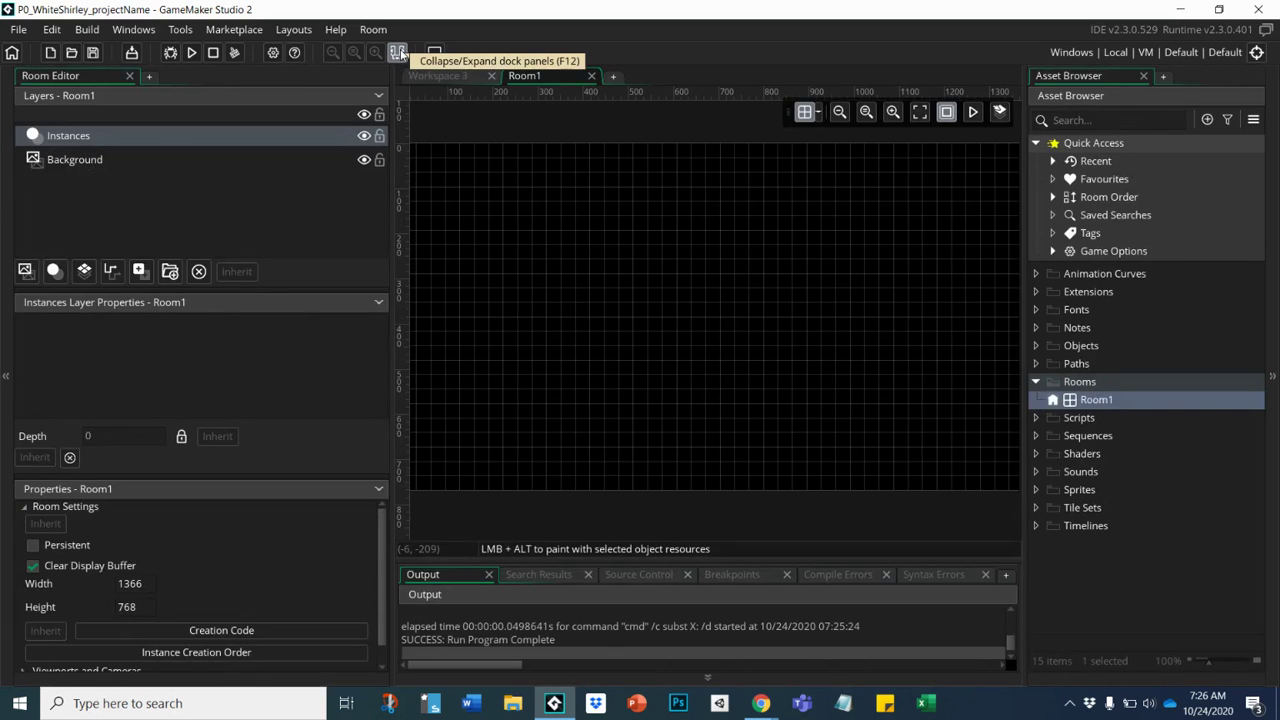
left_click(398, 53)
left_click(398, 53)
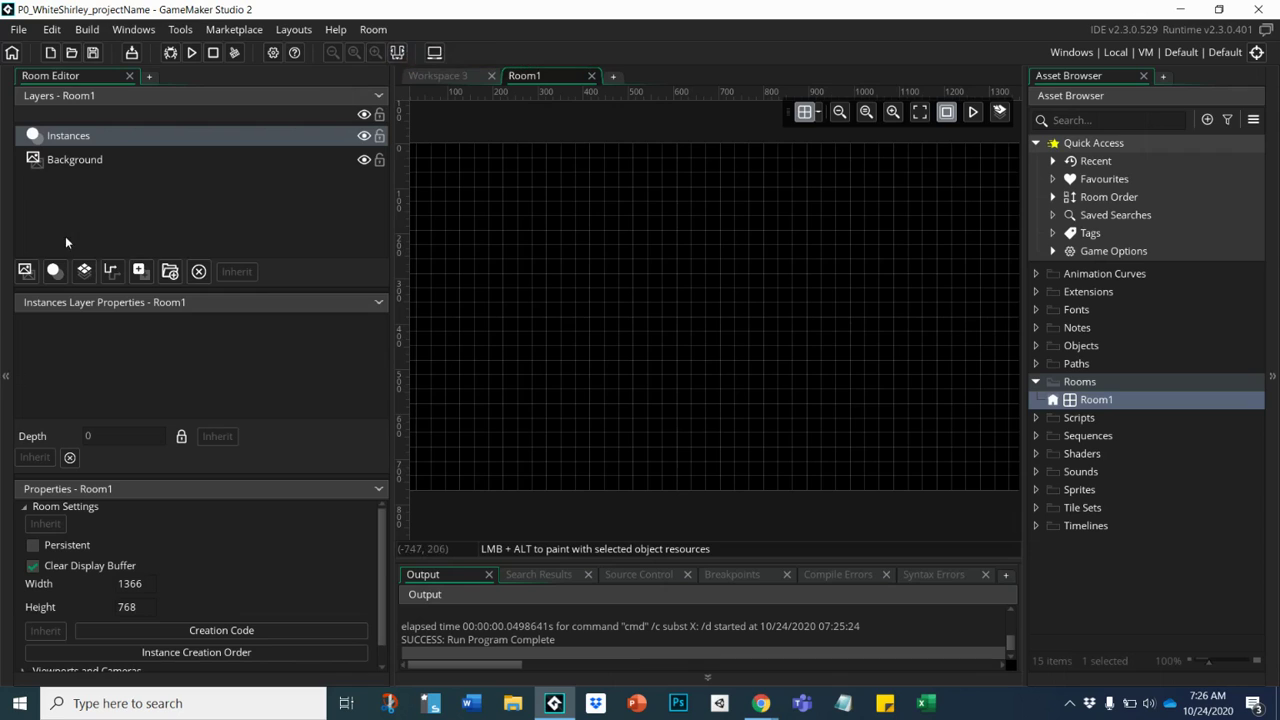
Collapse the left and right docks, toggle the bottom dock, then restore both side docks.
left_click(5, 228)
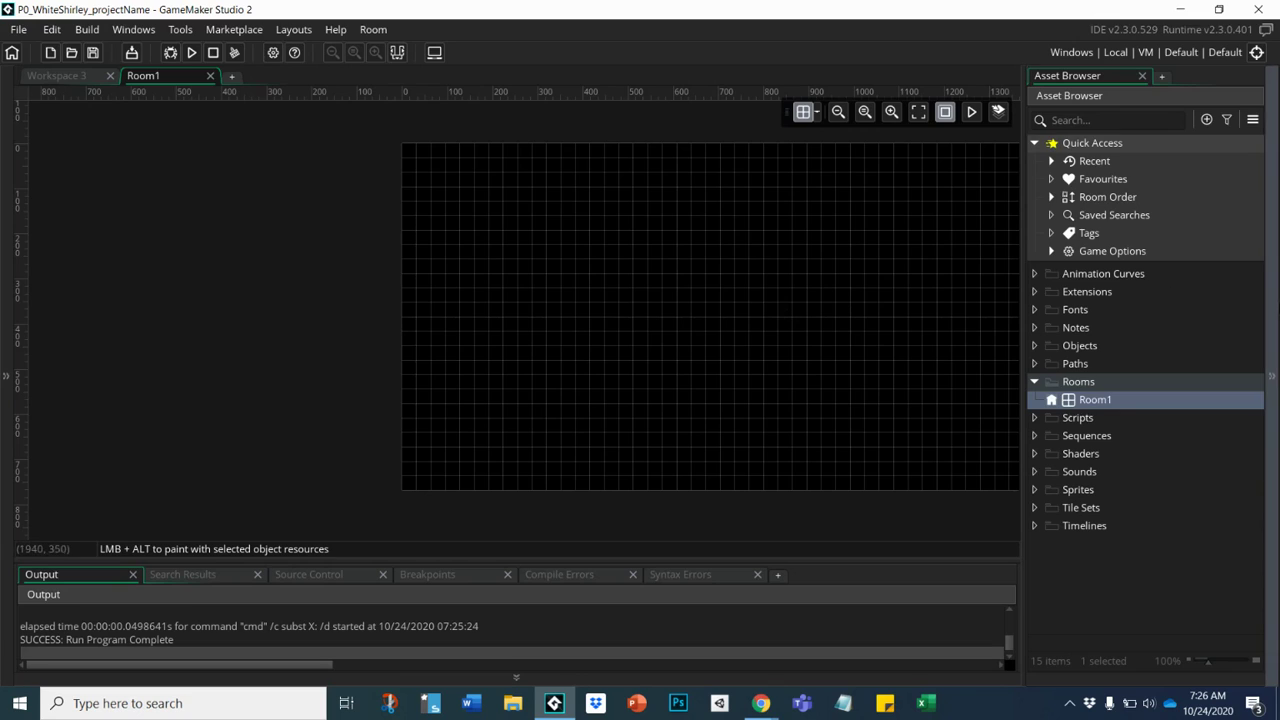
left_click(1274, 290)
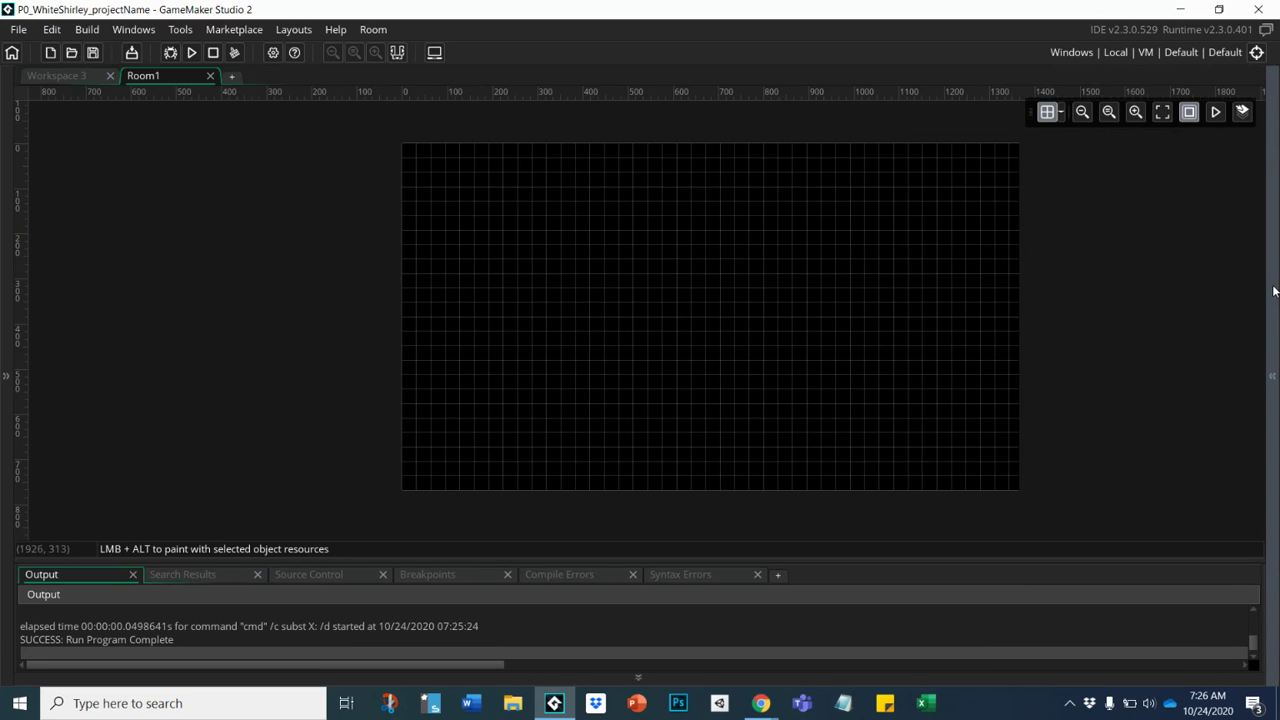
left_click(396, 54)
left_click(396, 54)
left_click(396, 54)
left_click(396, 54)
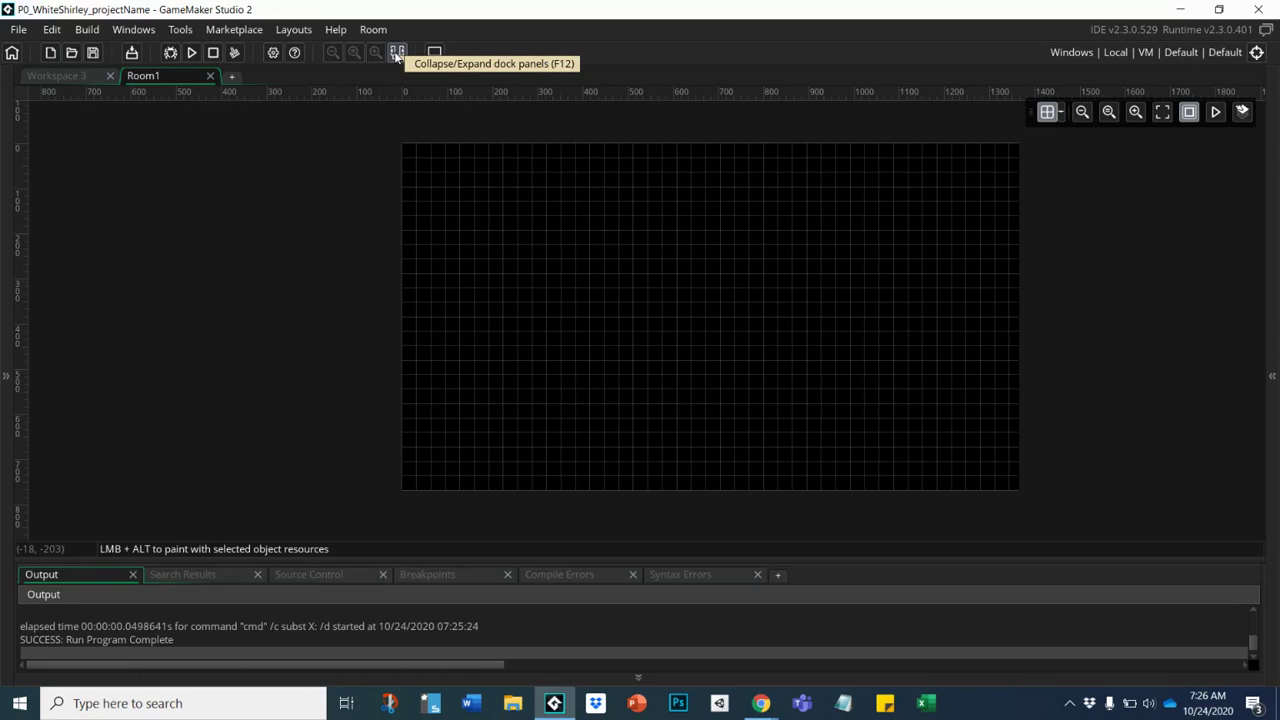
left_click(1276, 249)
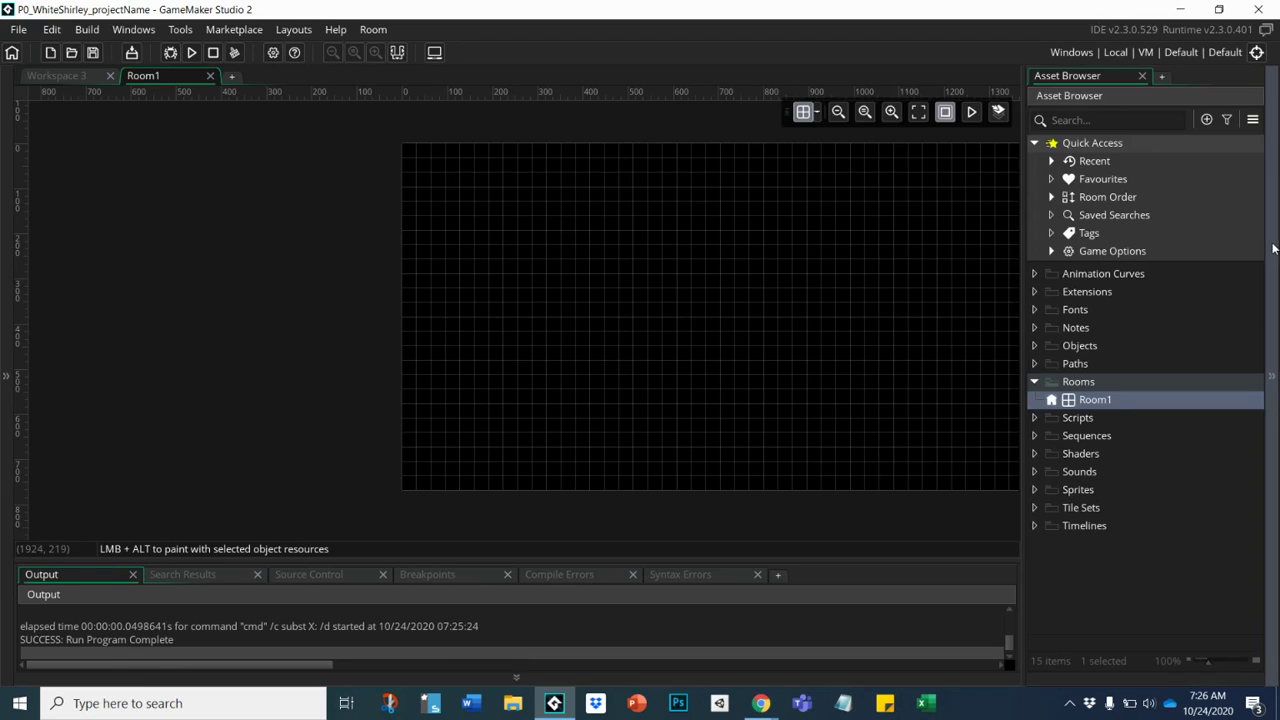
left_click(5, 243)
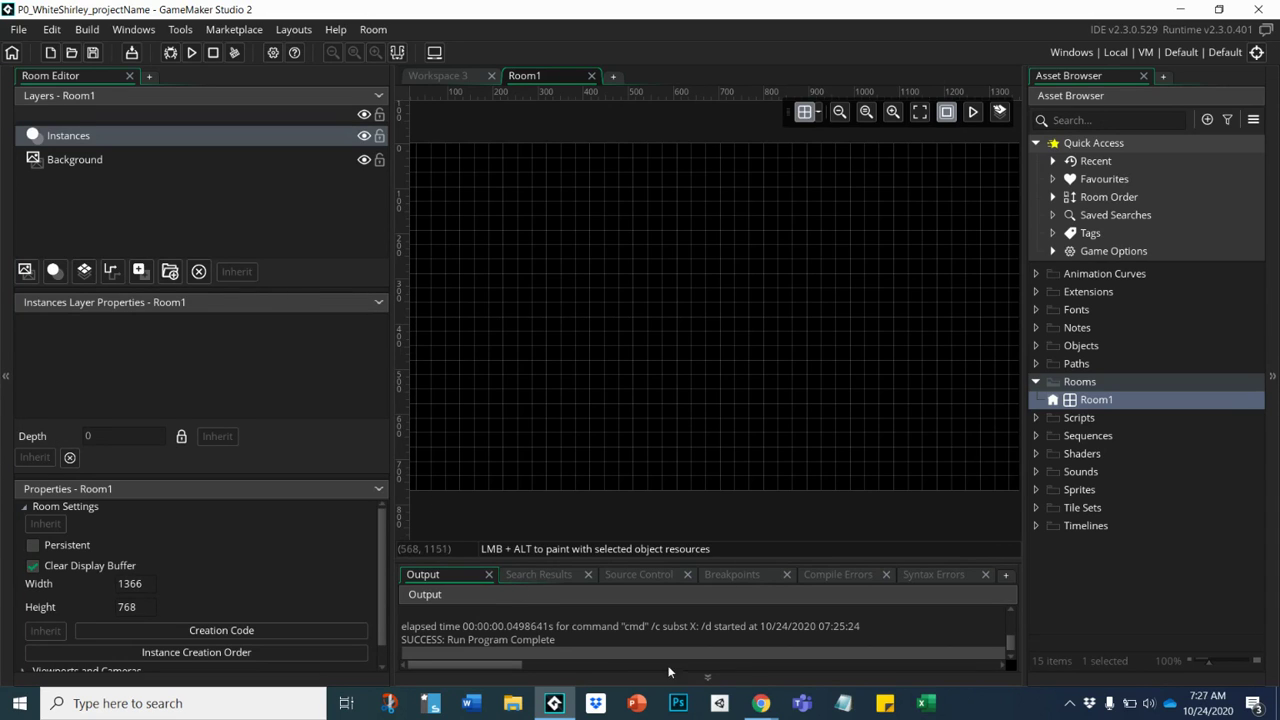
Hide and show the output panel, toggle the dock panels twice, then close Room1.
left_click(697, 680)
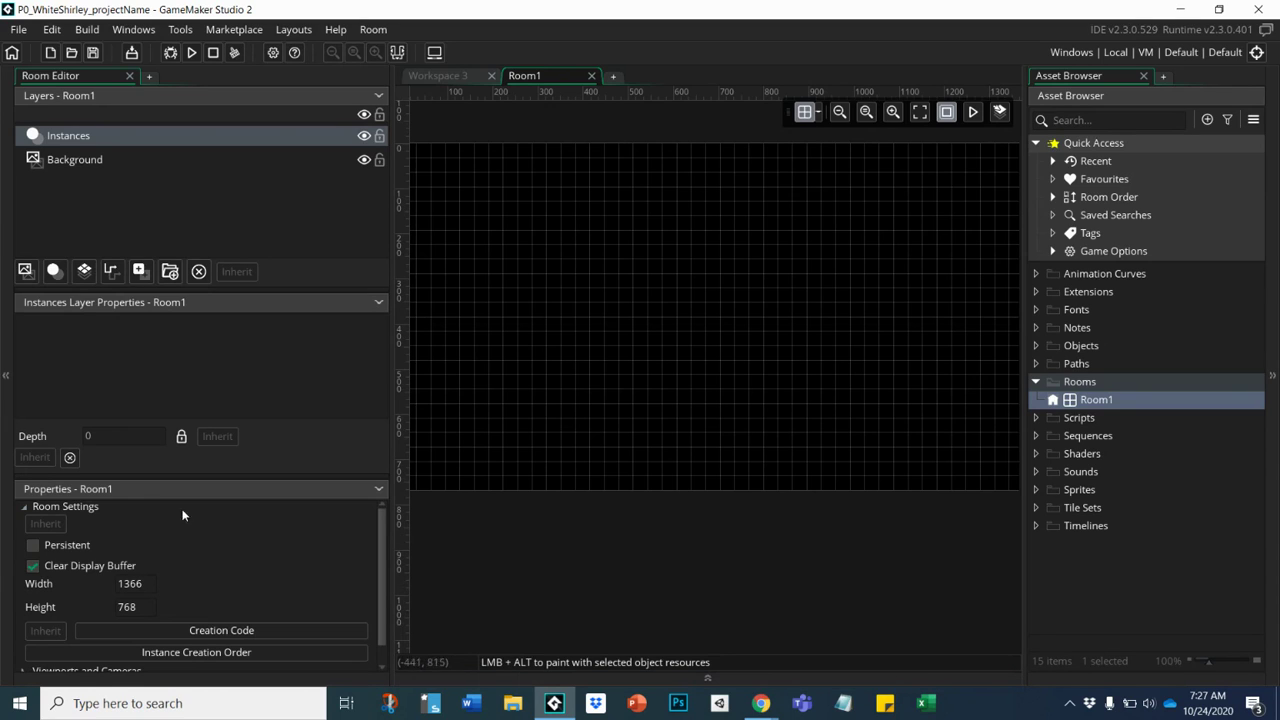
left_click(666, 682)
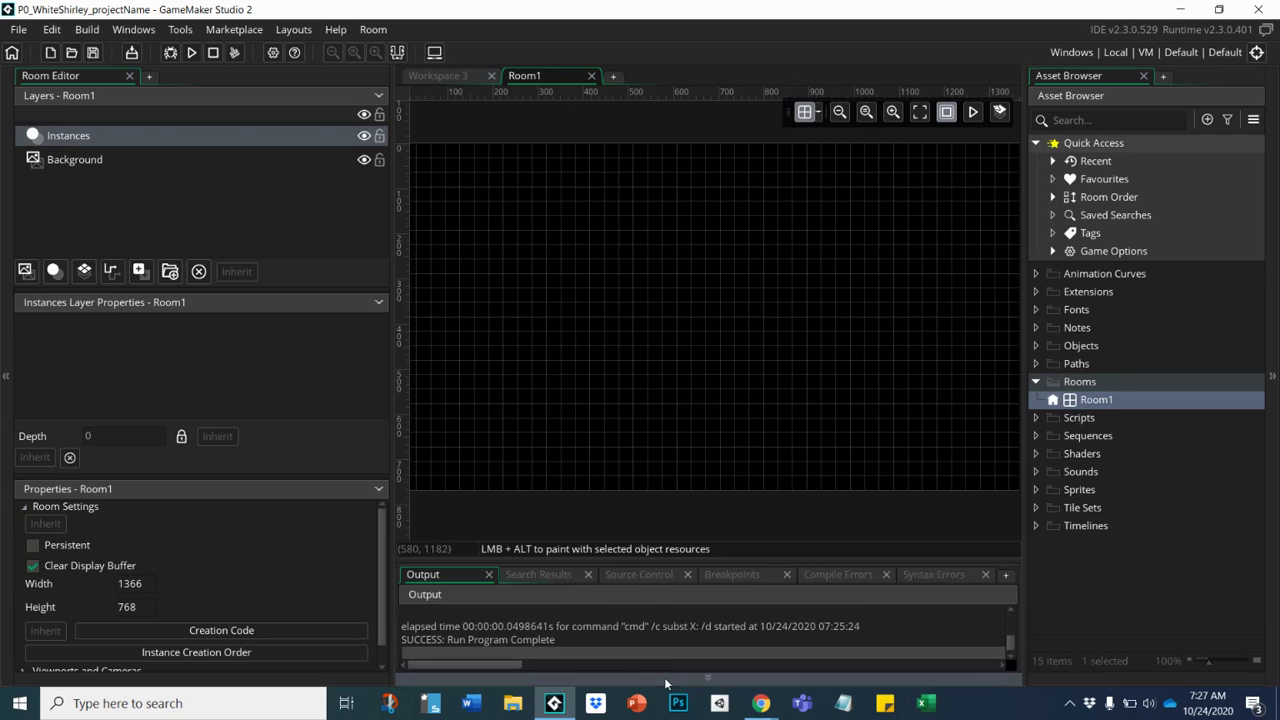
left_click(397, 52)
left_click(397, 52)
left_click(397, 52)
left_click(398, 52)
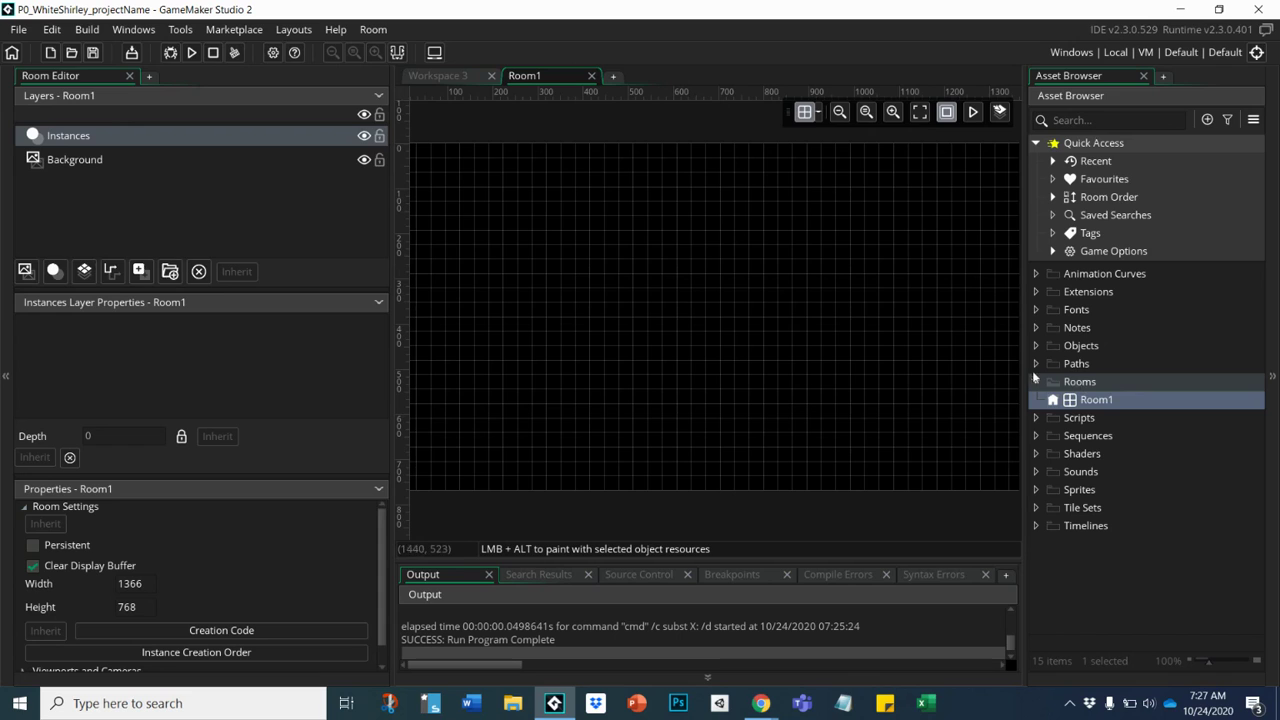
left_click(591, 76)
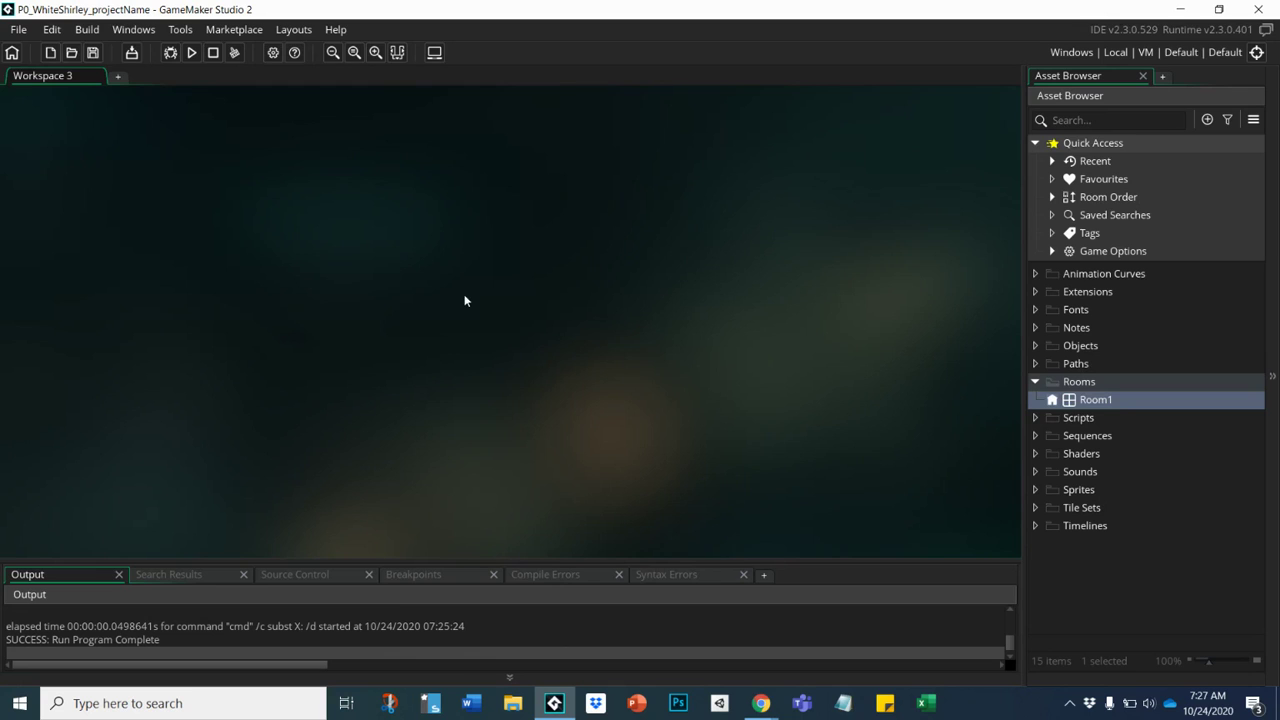
Collapse the bottom Output panel and switch Laptop Mode on from the toolbar.
left_click(510, 679)
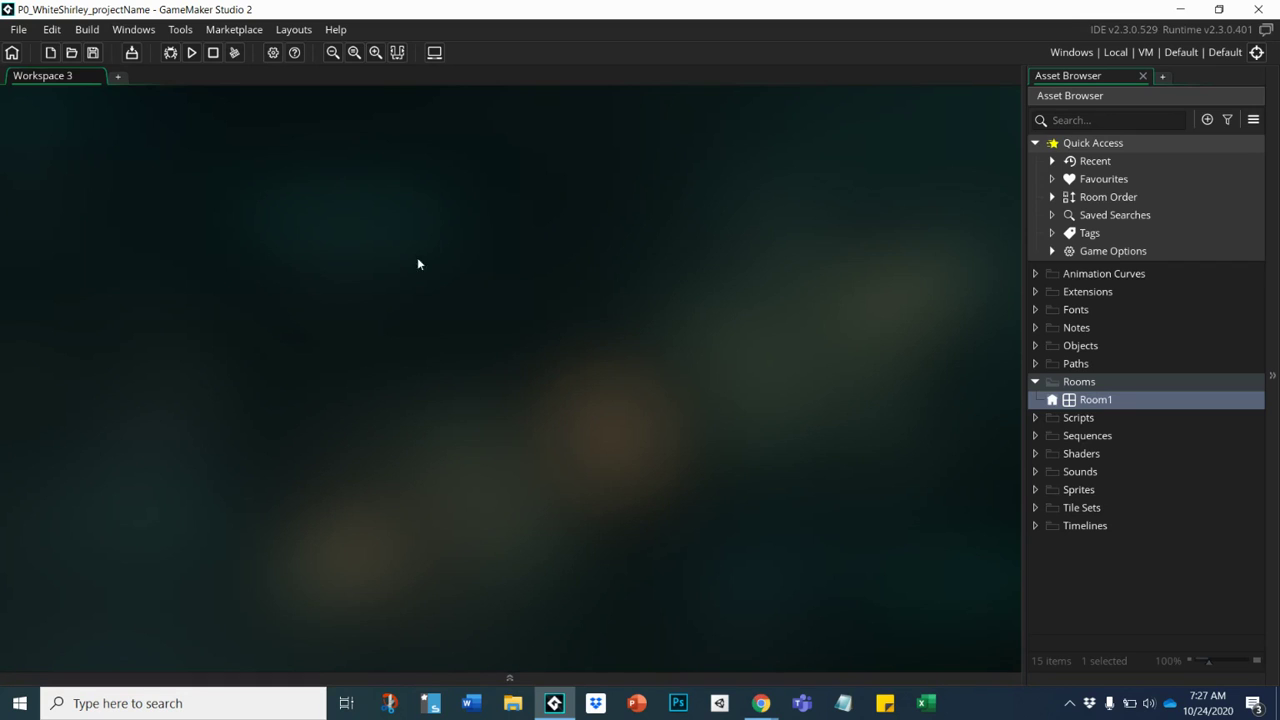
left_click(434, 53)
Collapse Quick Access and Rooms, drag Rooms into Animation Curves, then back to the root.
left_click(1036, 143)
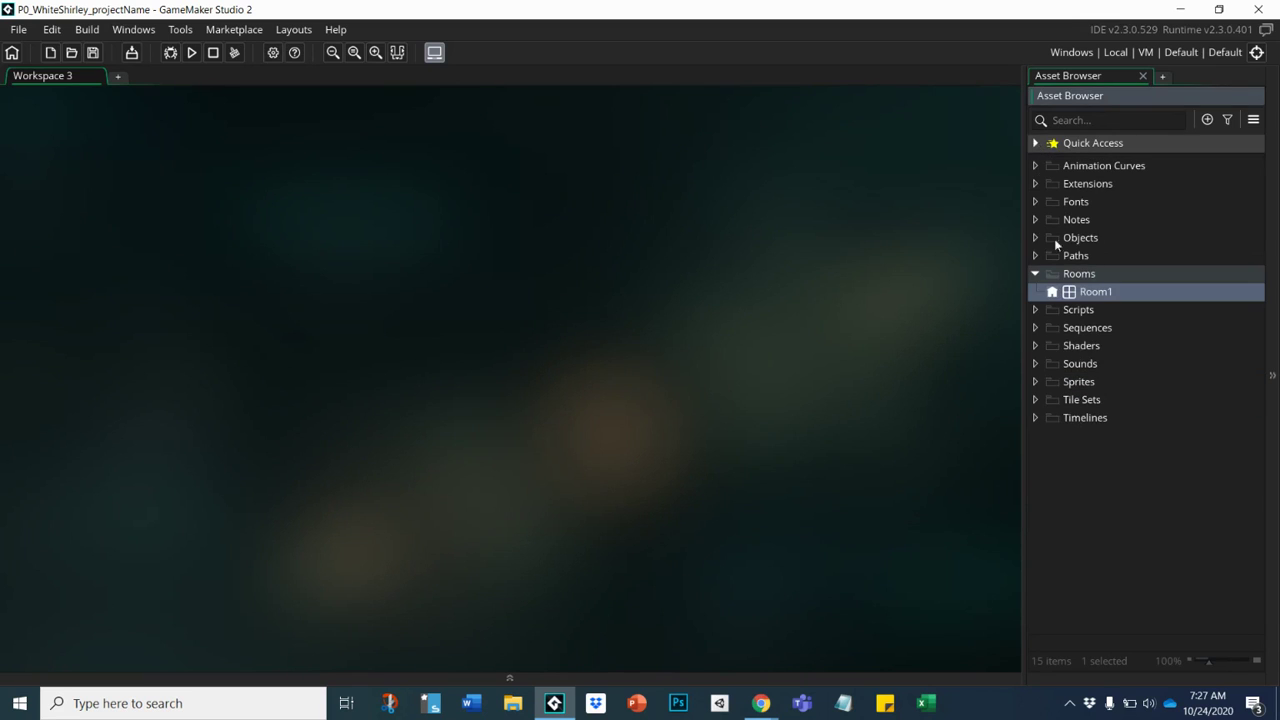
left_click(1036, 275)
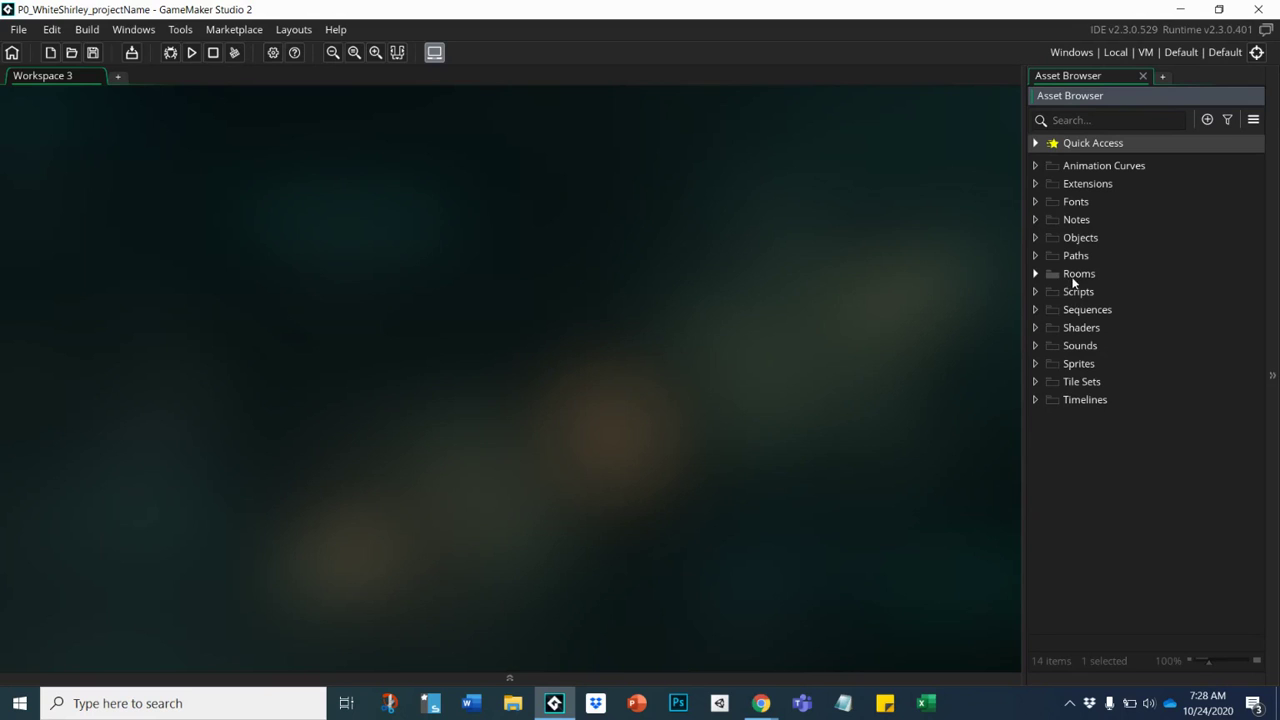
left_click(1074, 276)
left_click_drag(1074, 276, 1078, 166)
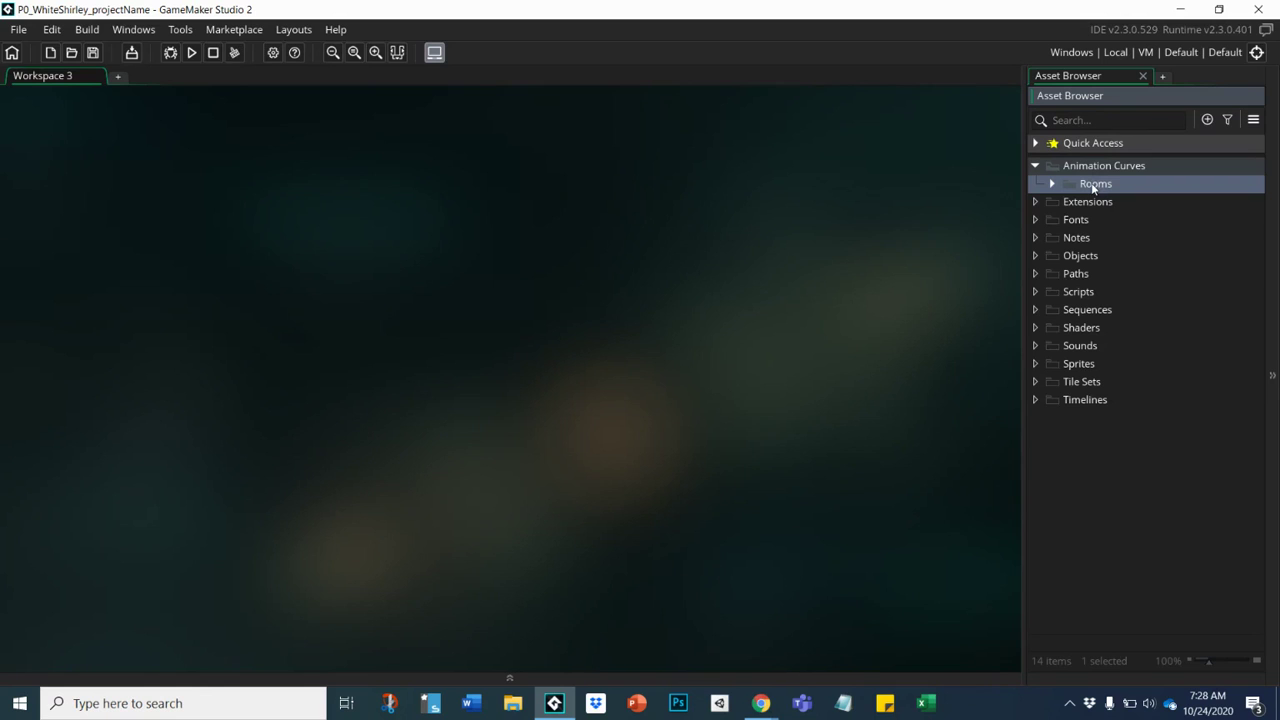
left_click_drag(1093, 187, 1105, 508)
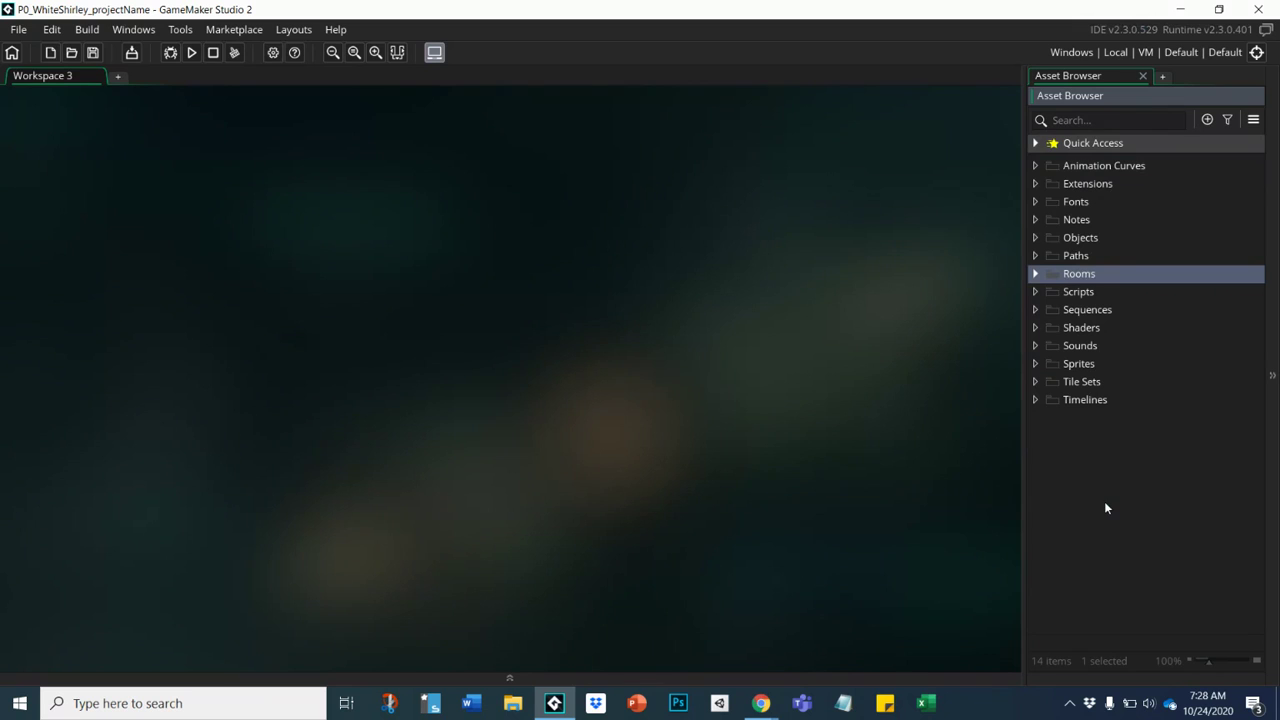